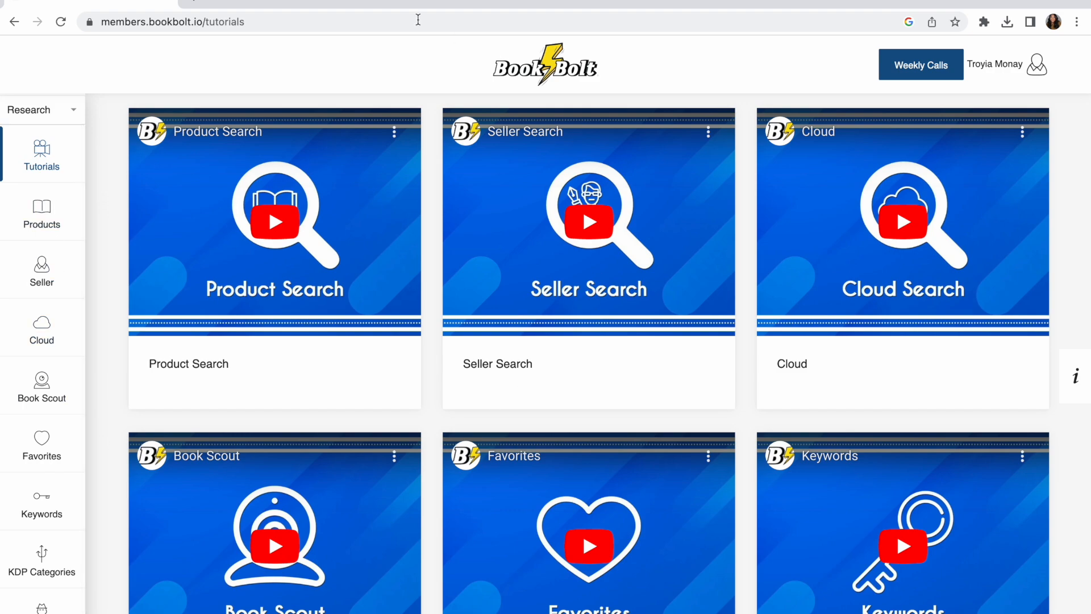
Switch the tool set to Create to view its tools and return it to Research
click(44, 112)
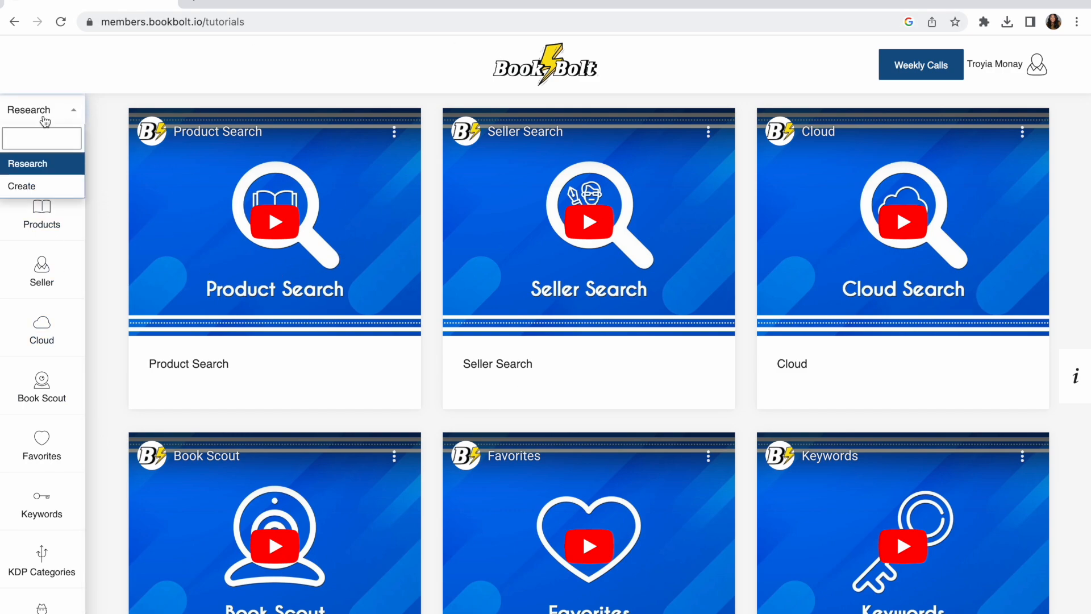
click(42, 169)
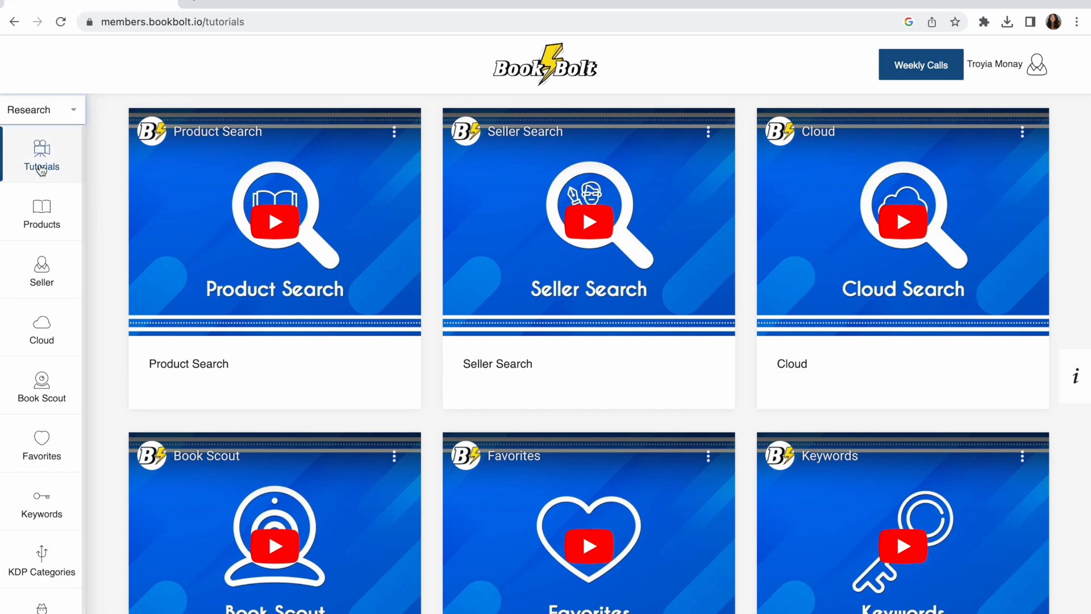
click(44, 116)
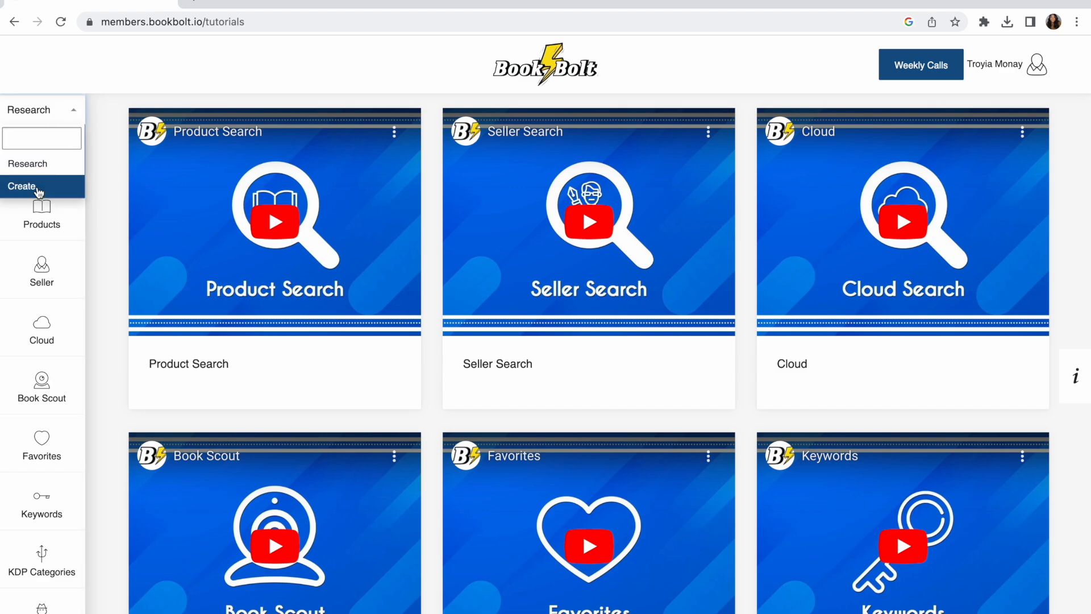
click(36, 187)
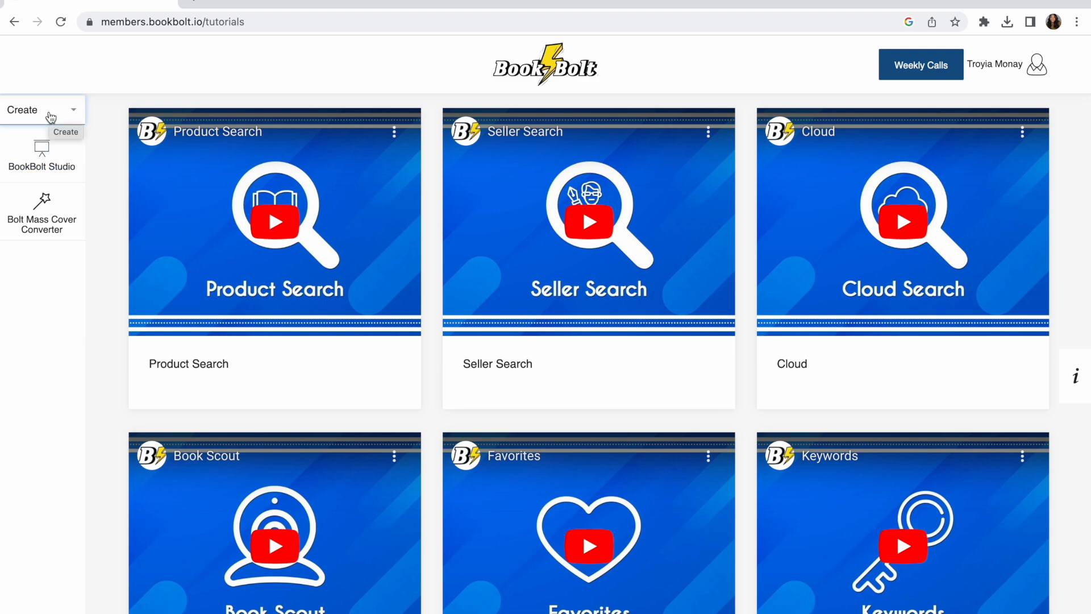
click(50, 116)
click(49, 162)
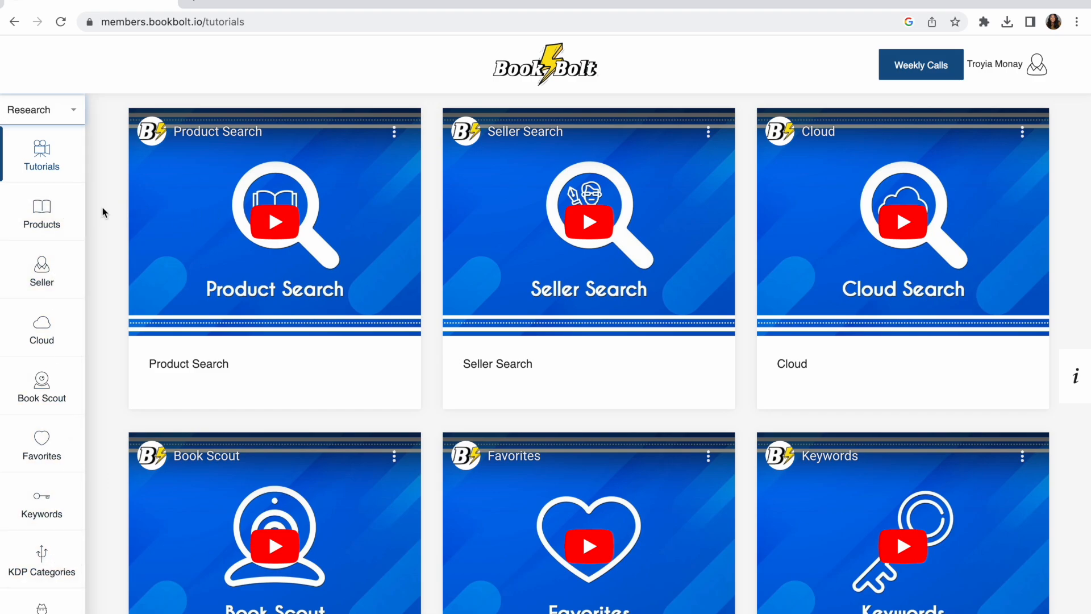
Look through the available tutorial videos, from Product Search to Mass Cover Creator
scroll(104, 216, down, 3)
scroll(104, 214, down, 10)
scroll(104, 214, up, 12)
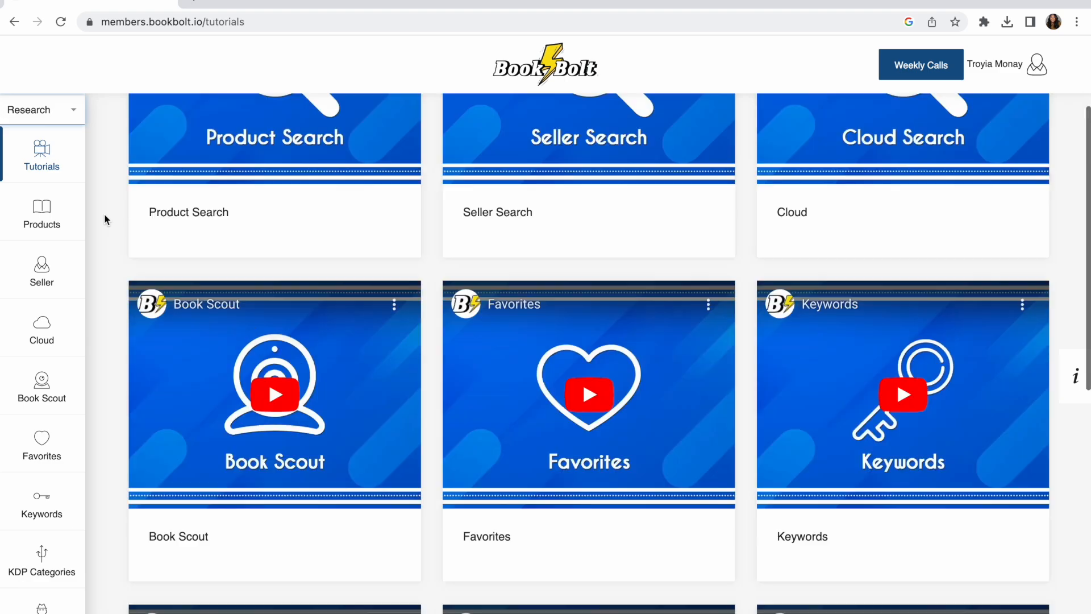
scroll(104, 214, down, 9)
scroll(104, 215, down, 4)
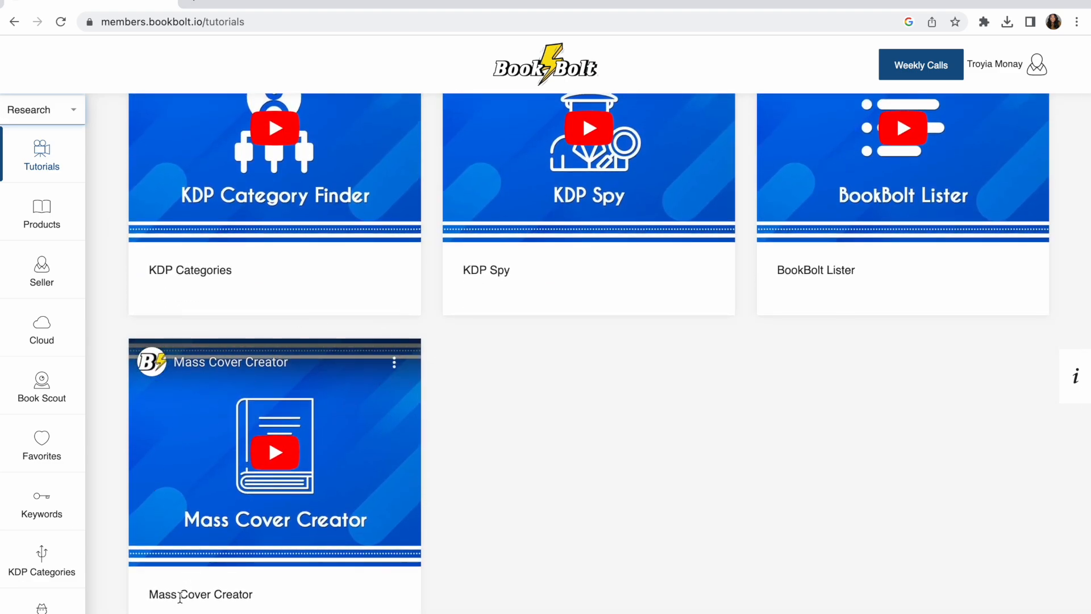
scroll(100, 443, up, 1)
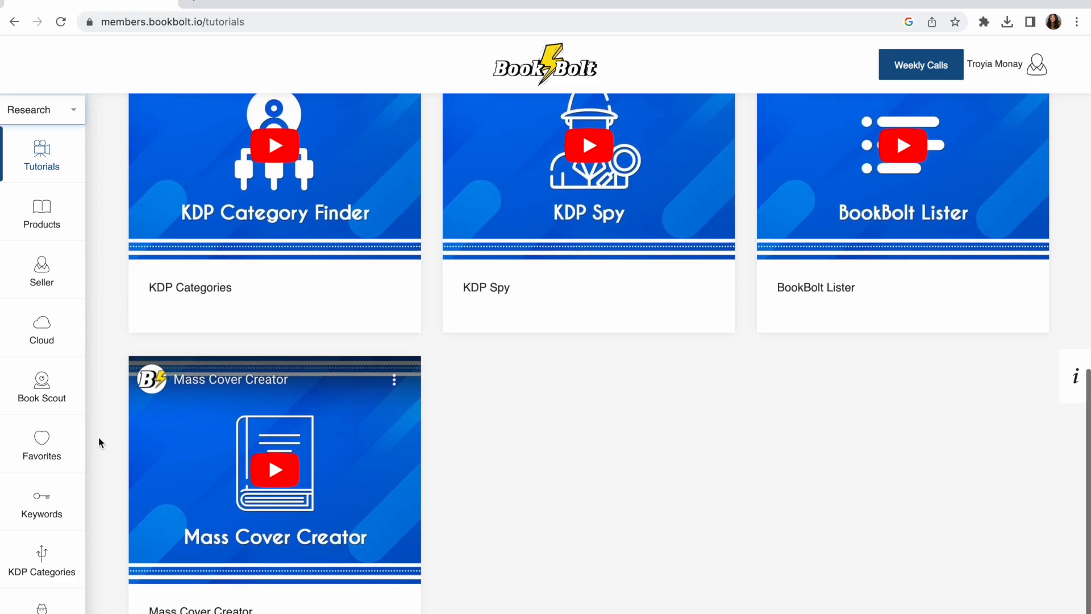
scroll(99, 442, up, 5)
scroll(99, 442, up, 5)
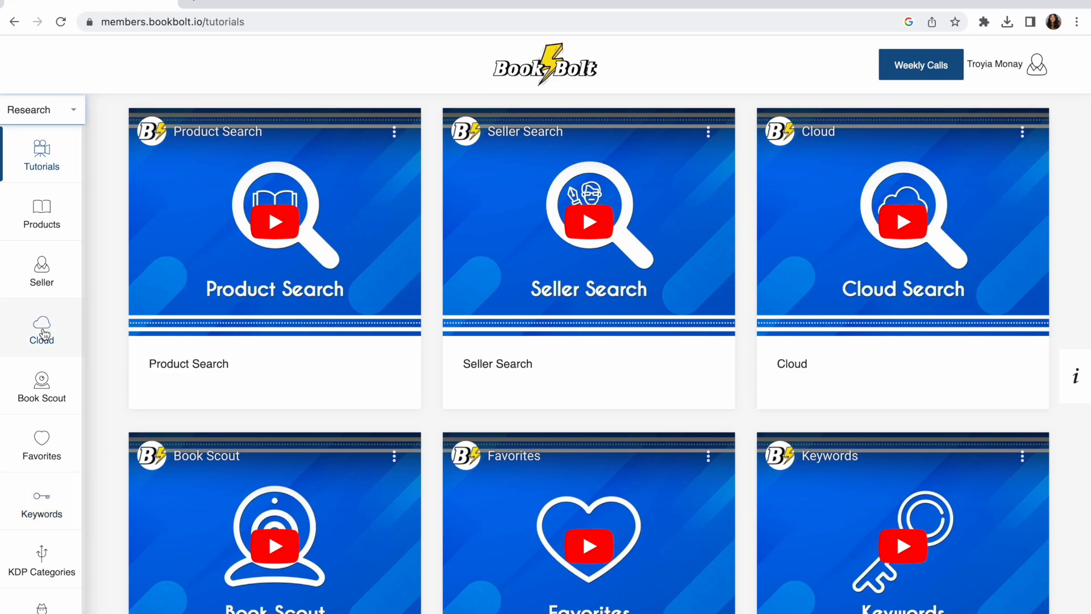
Open the Cloud research tool and keep the bestseller search at Top 100
click(44, 334)
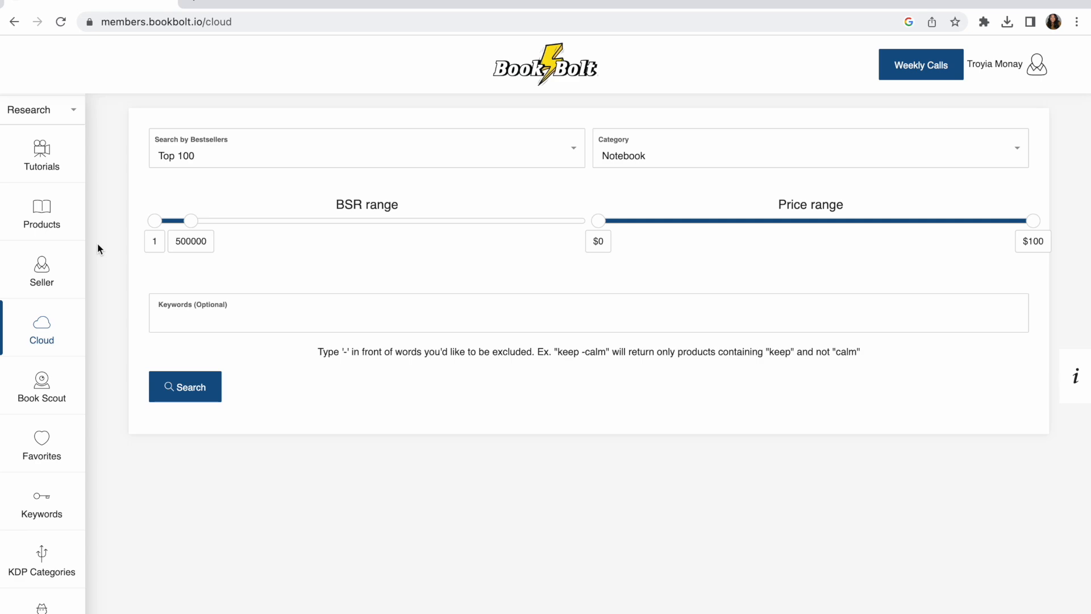
click(249, 162)
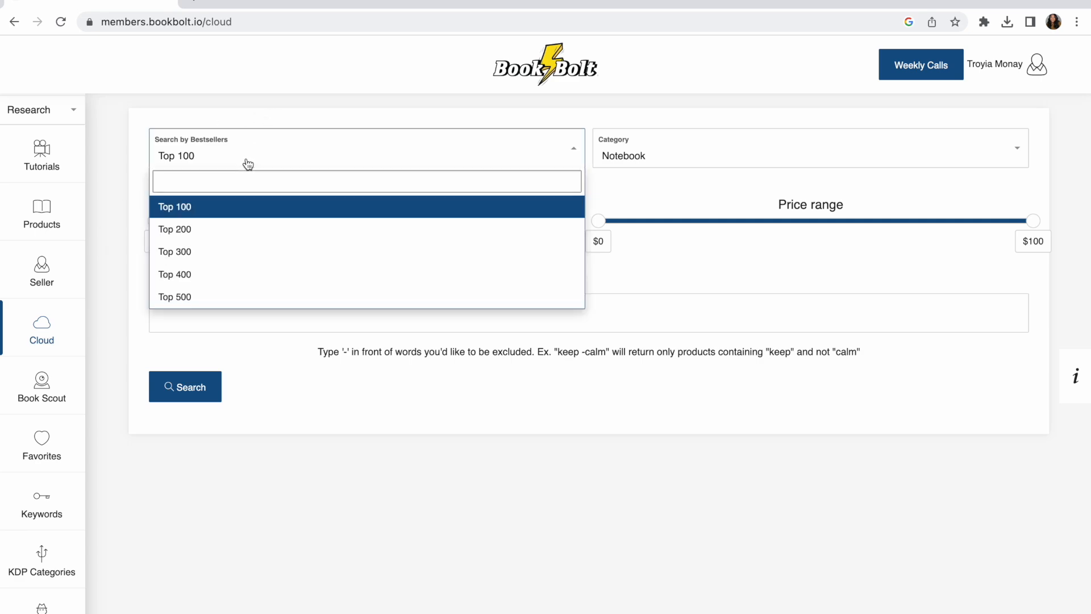
click(227, 212)
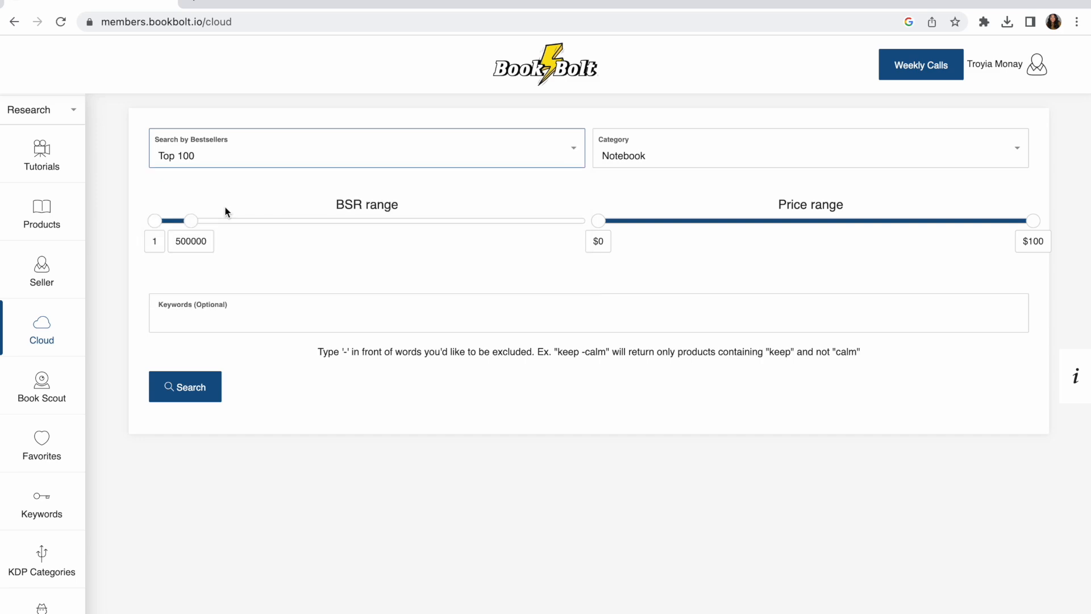
click(203, 161)
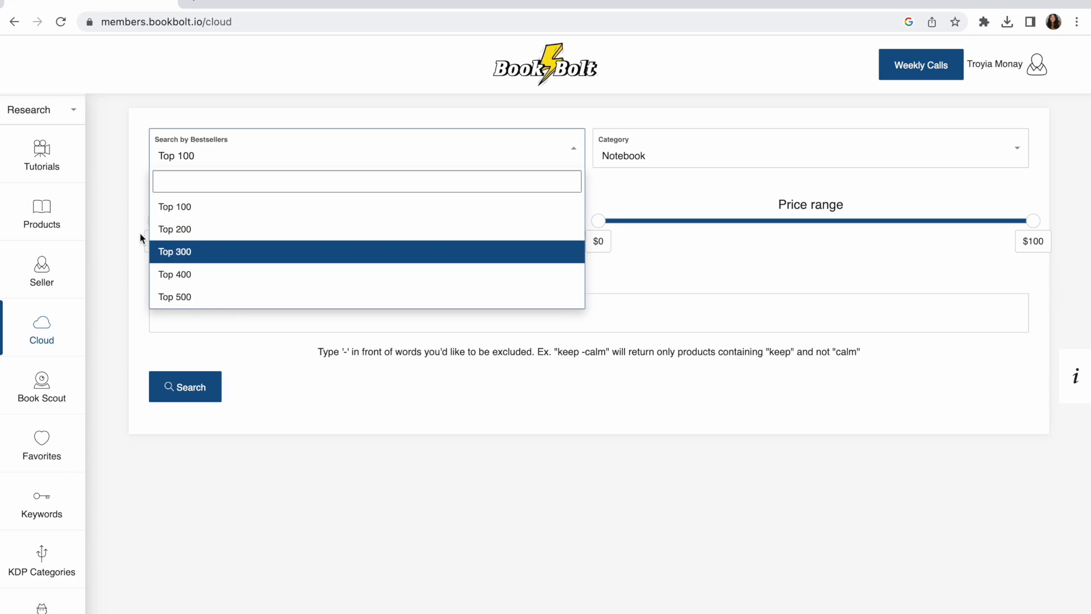
click(139, 193)
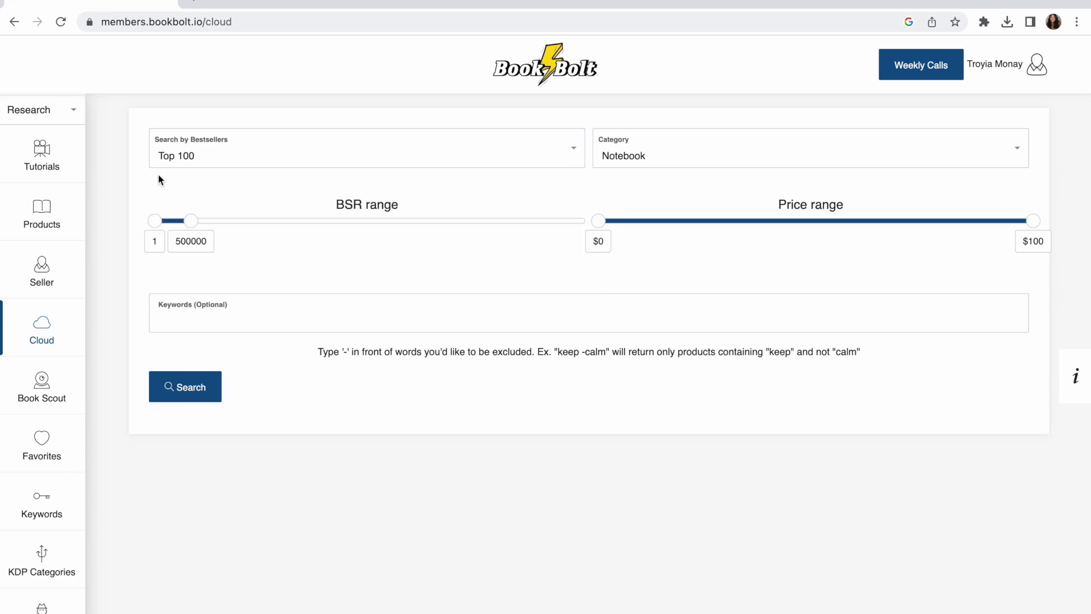
Set the category to Journal and run the Cloud search without keywords
click(636, 167)
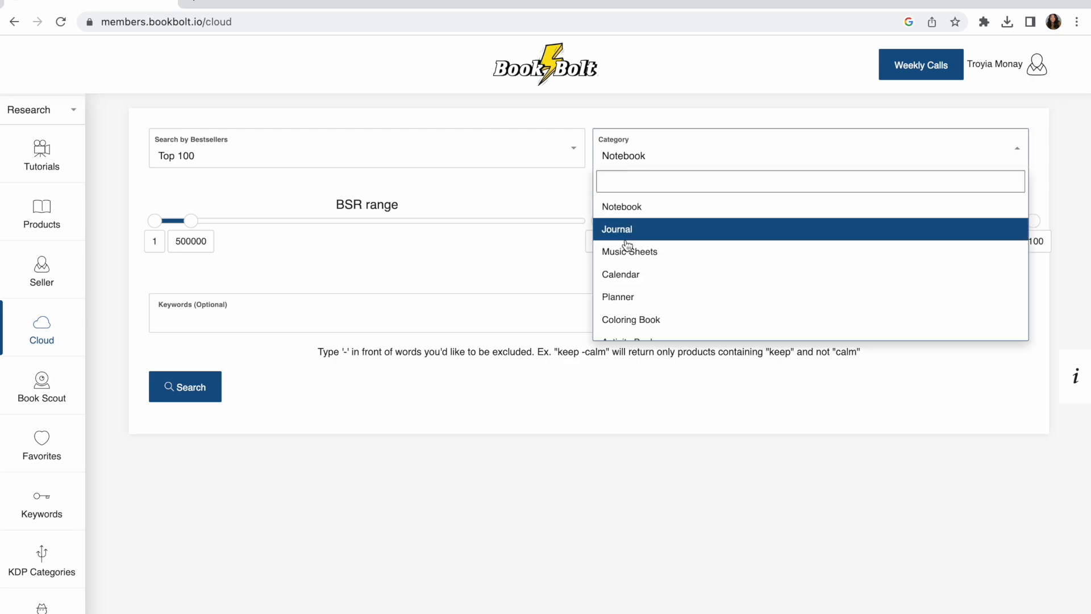
scroll(626, 241, down, 3)
scroll(627, 245, up, 3)
click(630, 229)
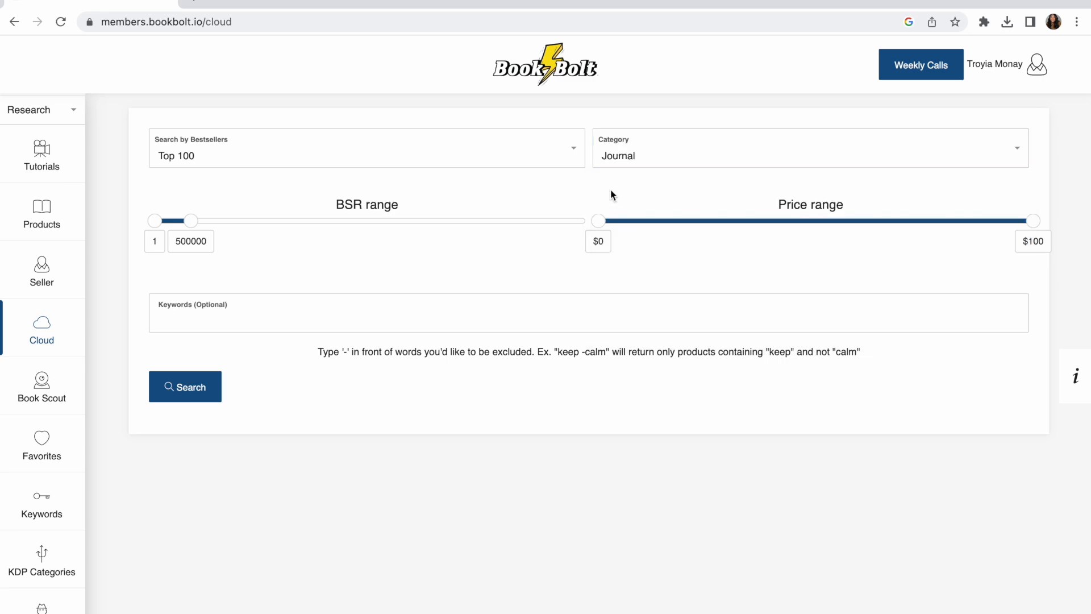
click(196, 377)
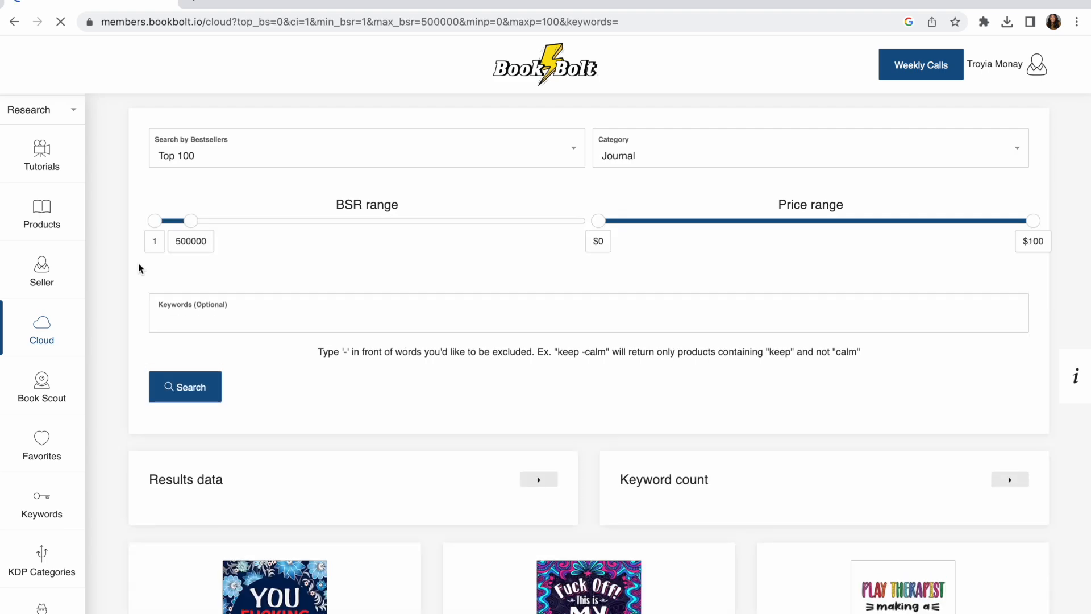
Browse the covers, titles and sales data of the bestselling journals in the search results
scroll(138, 263, down, 4)
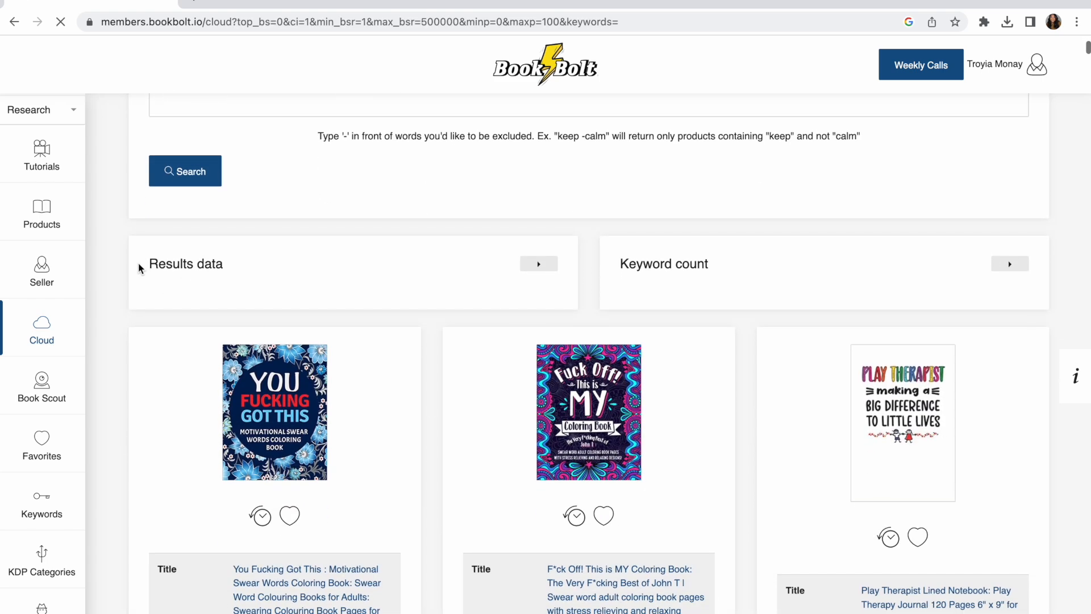
scroll(138, 263, down, 3)
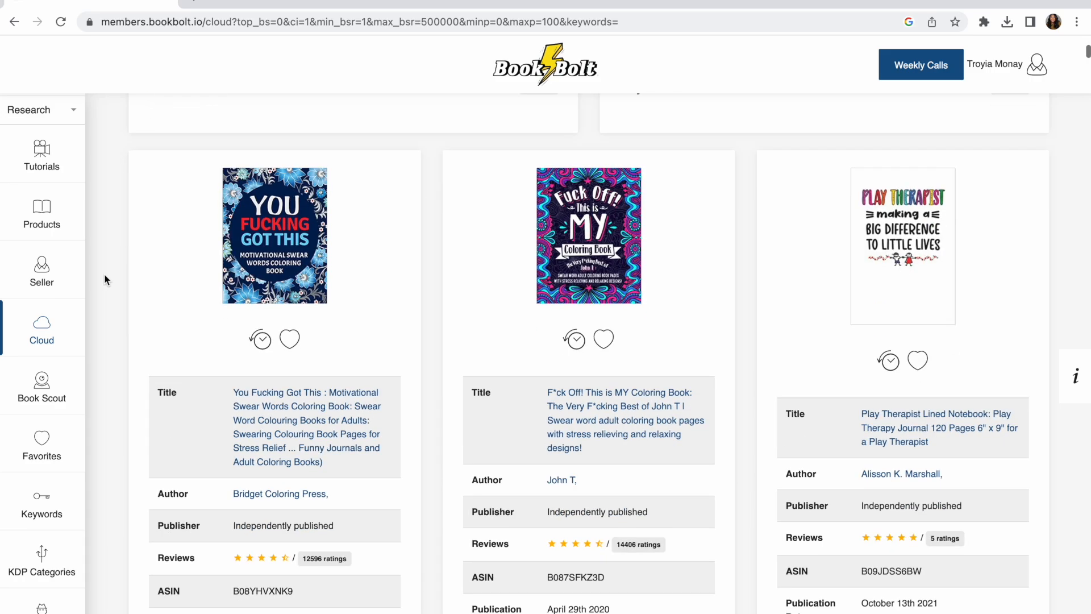
scroll(105, 280, down, 10)
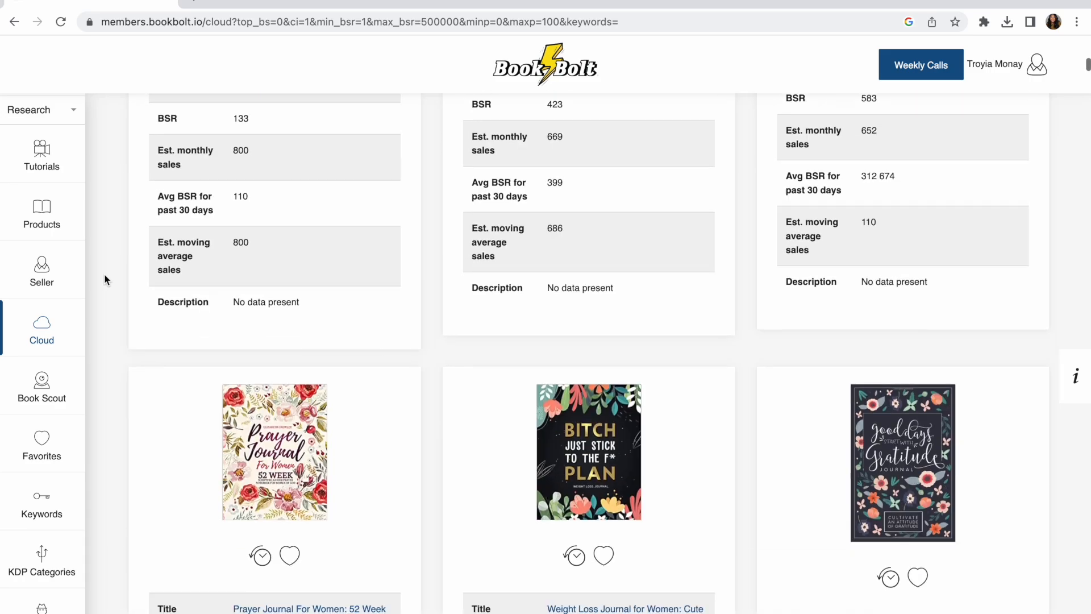
scroll(105, 279, down, 10)
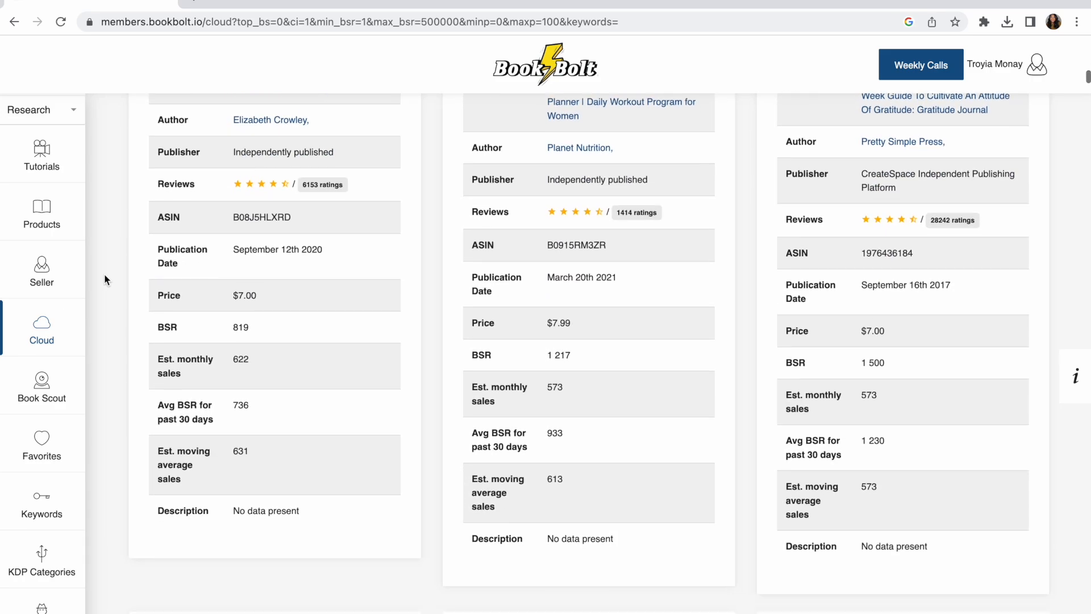
scroll(105, 280, down, 10)
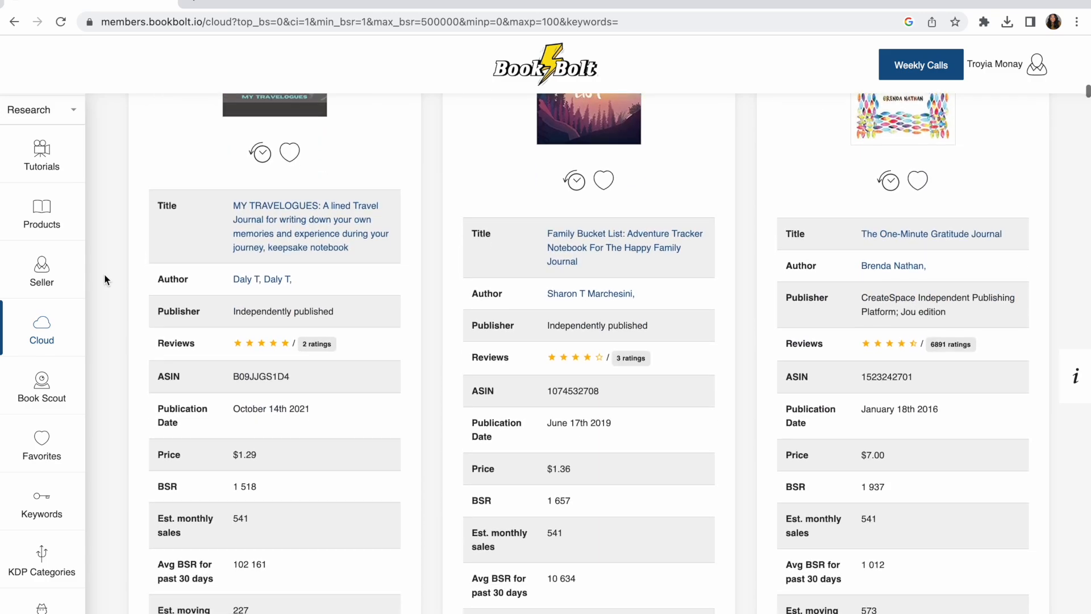
scroll(105, 279, down, 10)
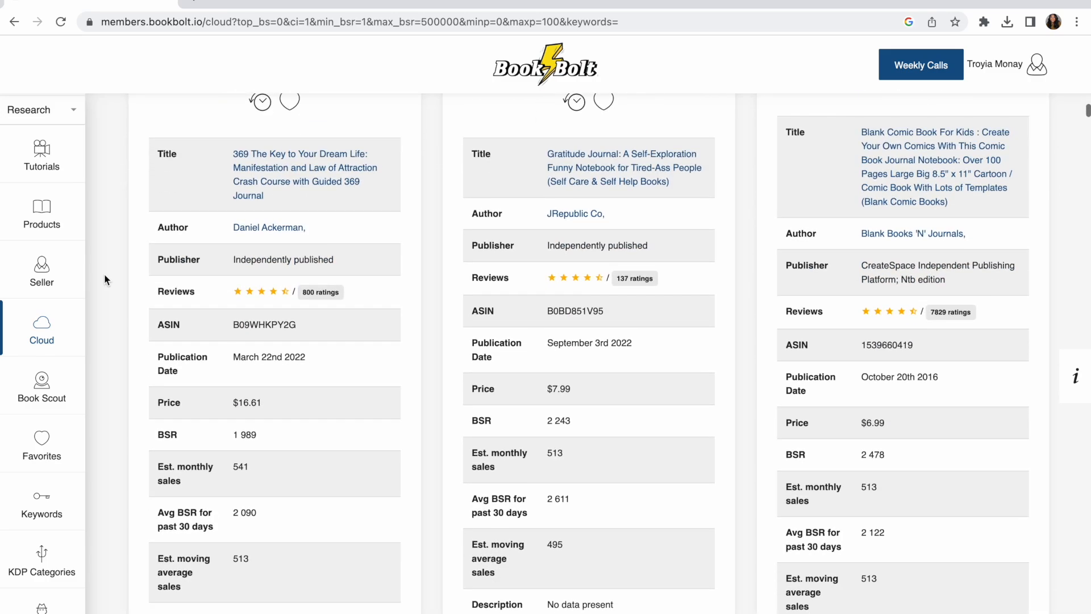
scroll(105, 280, down, 9)
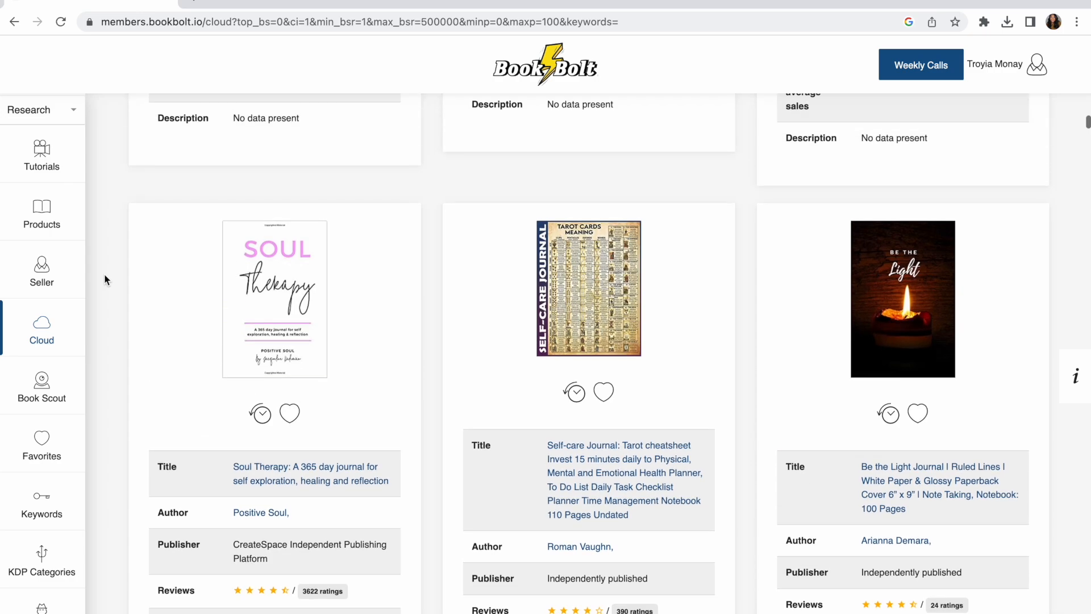
scroll(105, 280, down, 1)
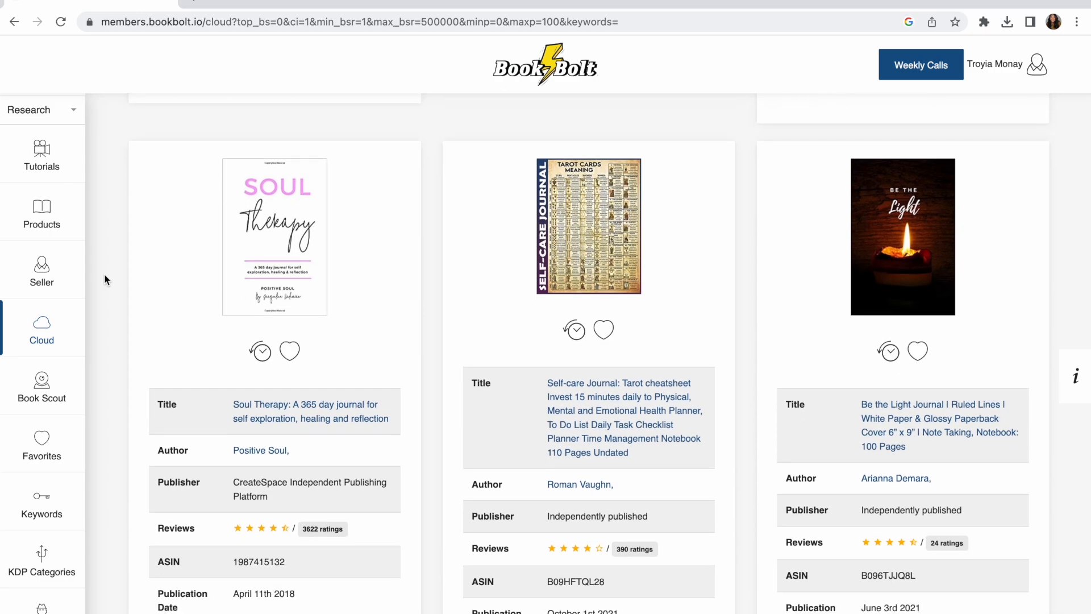
scroll(105, 279, down, 12)
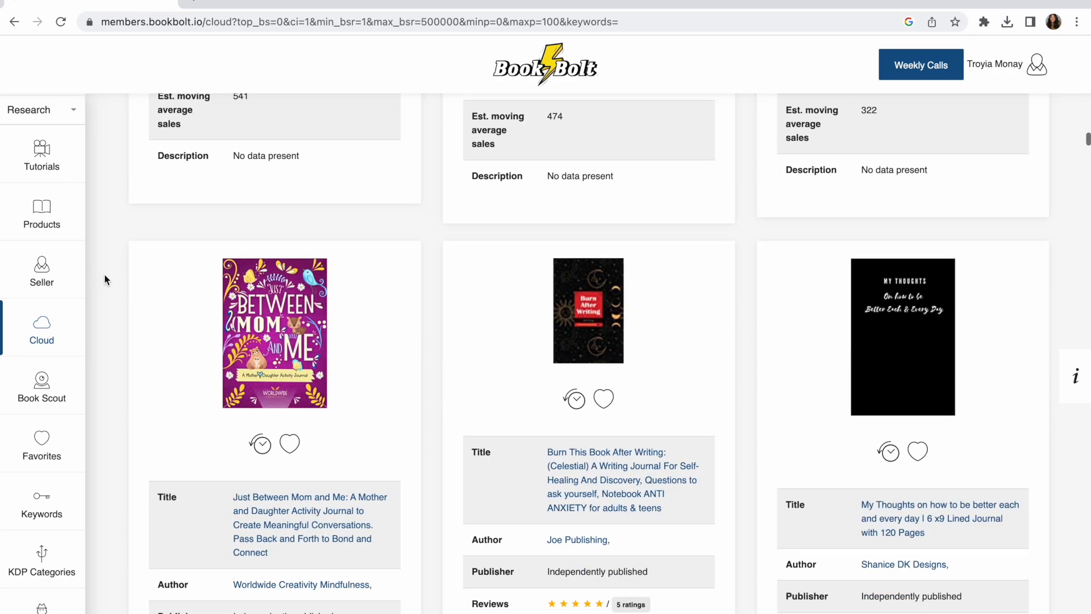
scroll(105, 279, down, 11)
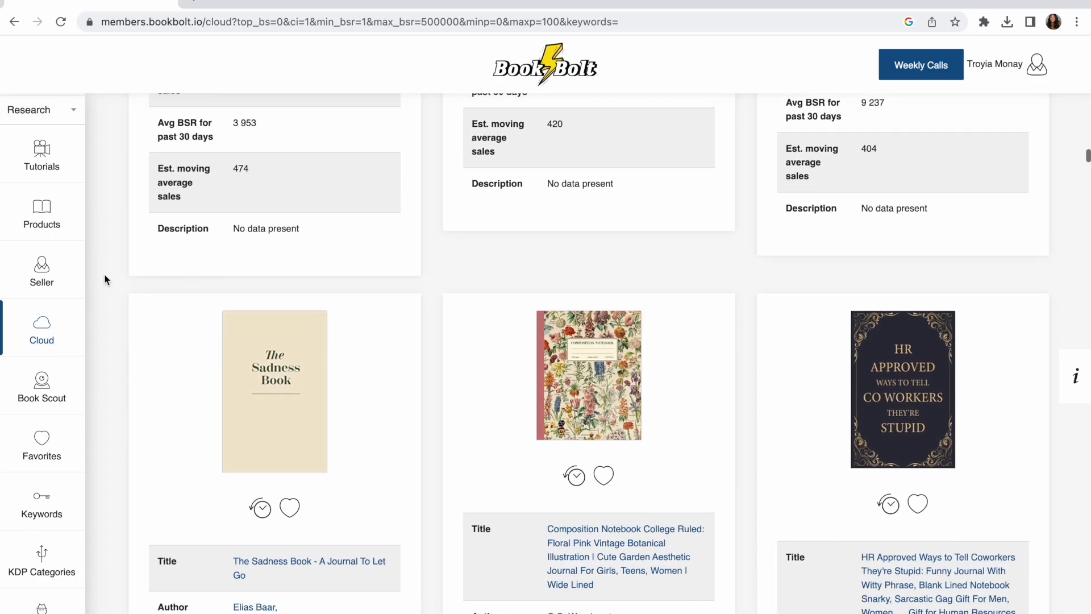
Compare the price, BSR, reviews and estimated monthly sales of The Sadness Book and its neighbouring journals, and continue through the results
scroll(105, 280, down, 4)
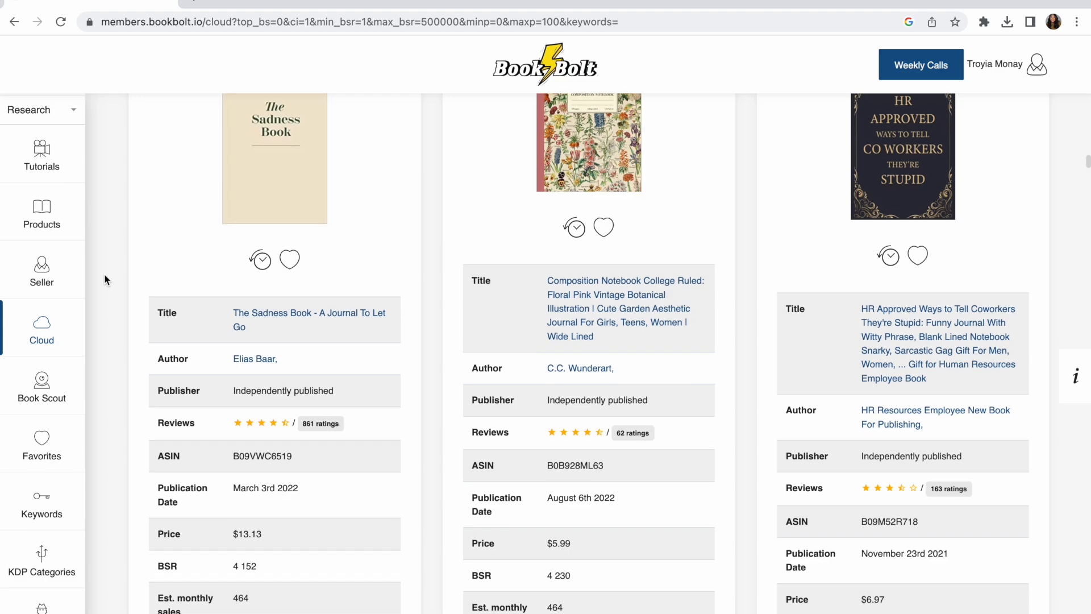
scroll(105, 278, down, 1)
scroll(105, 277, down, 2)
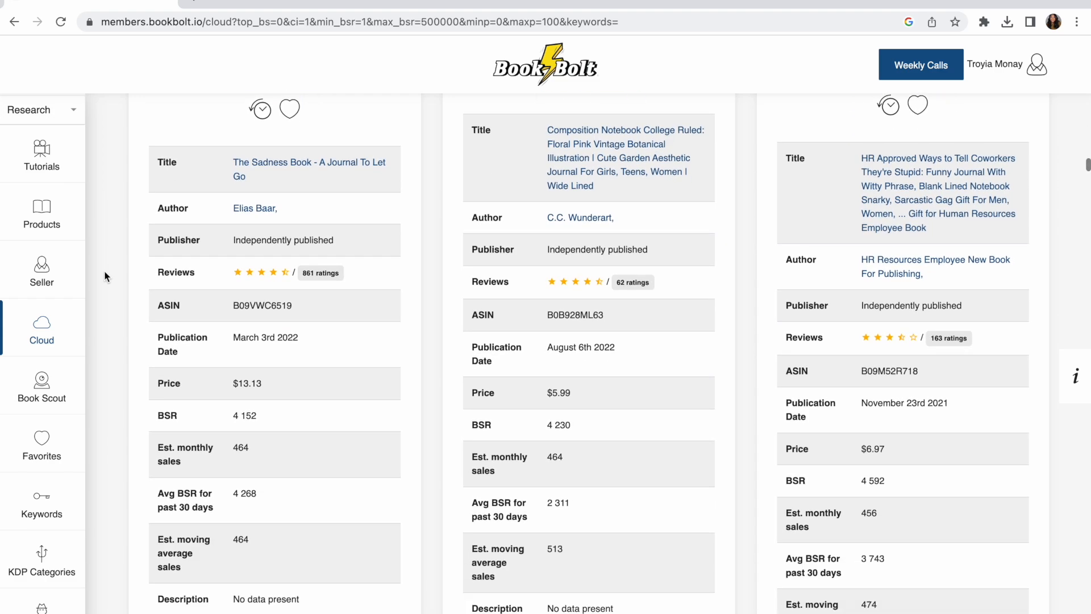
scroll(105, 277, down, 1)
scroll(104, 270, down, 1)
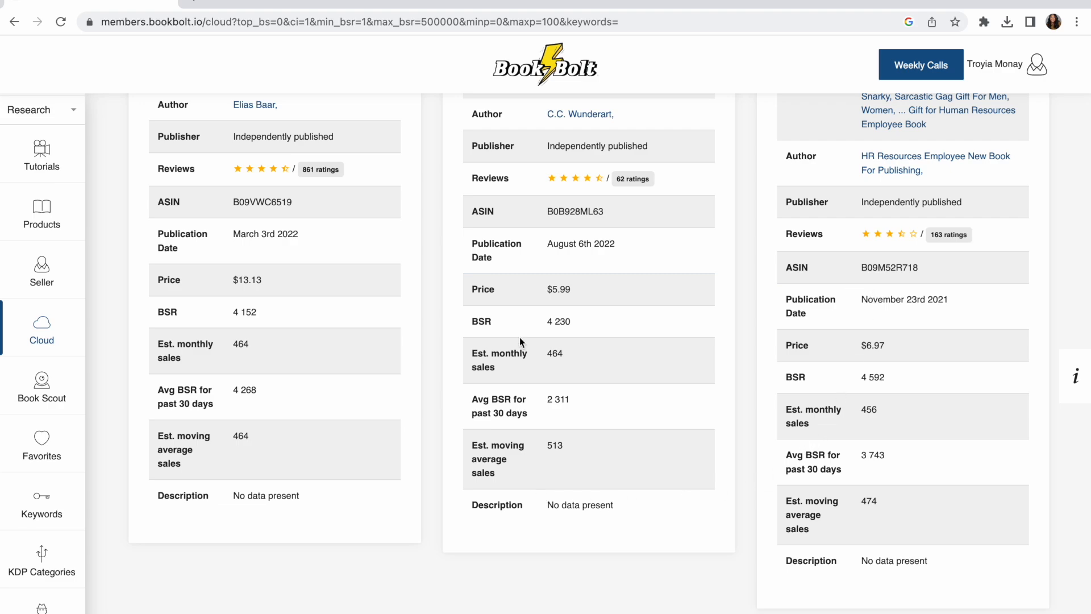
scroll(519, 336, up, 2)
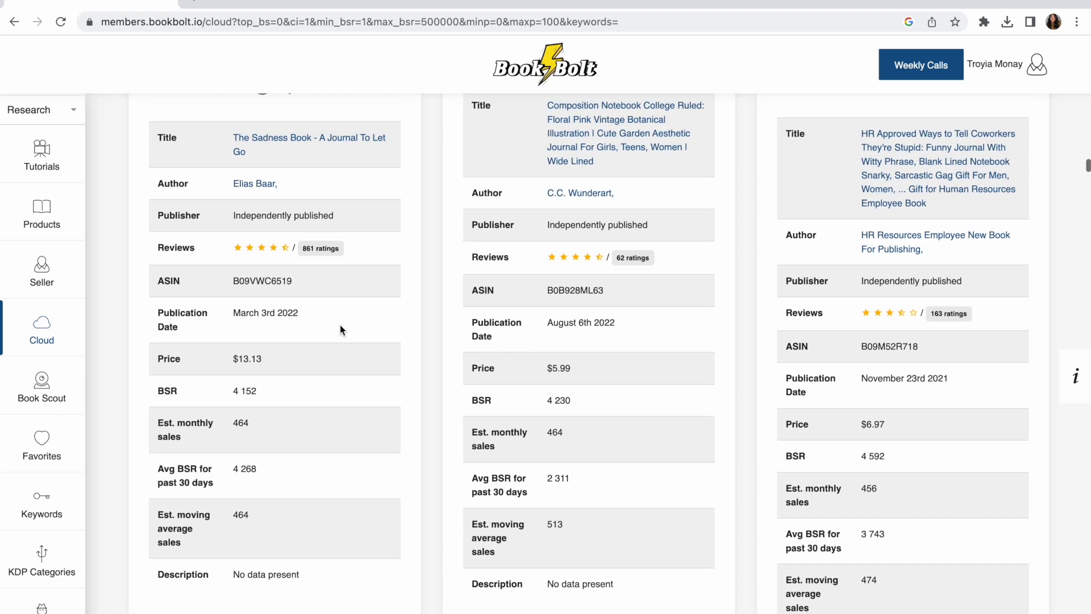
scroll(271, 259, up, 2)
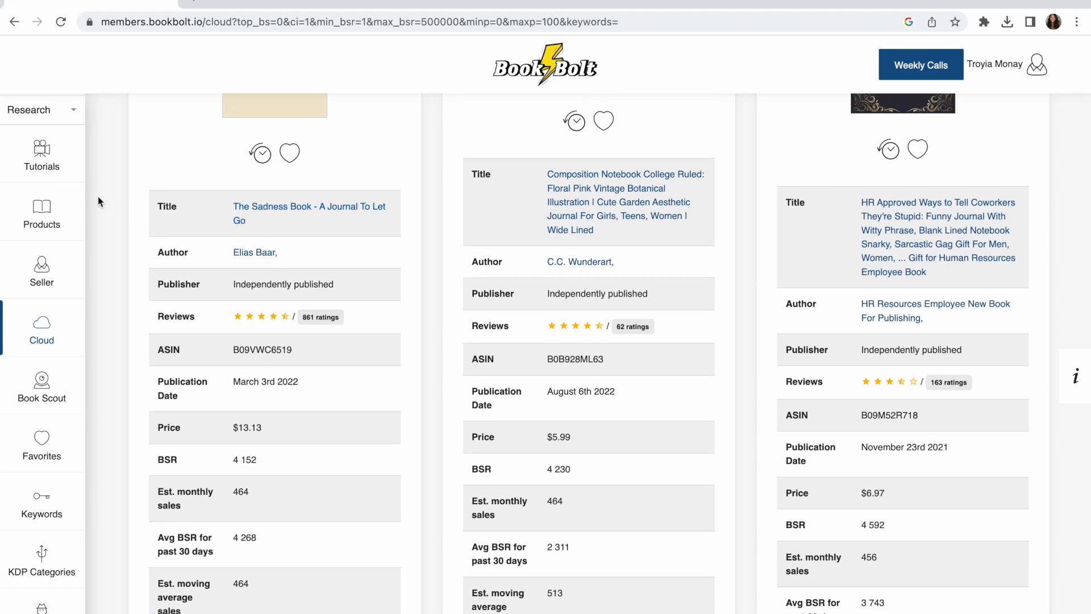
scroll(101, 199, up, 6)
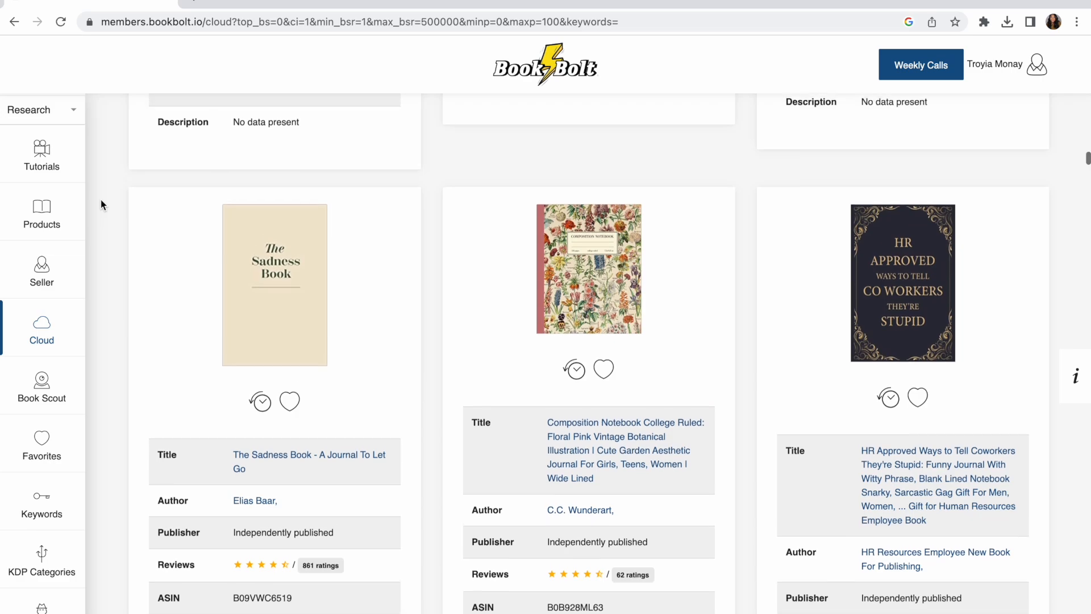
scroll(101, 200, down, 15)
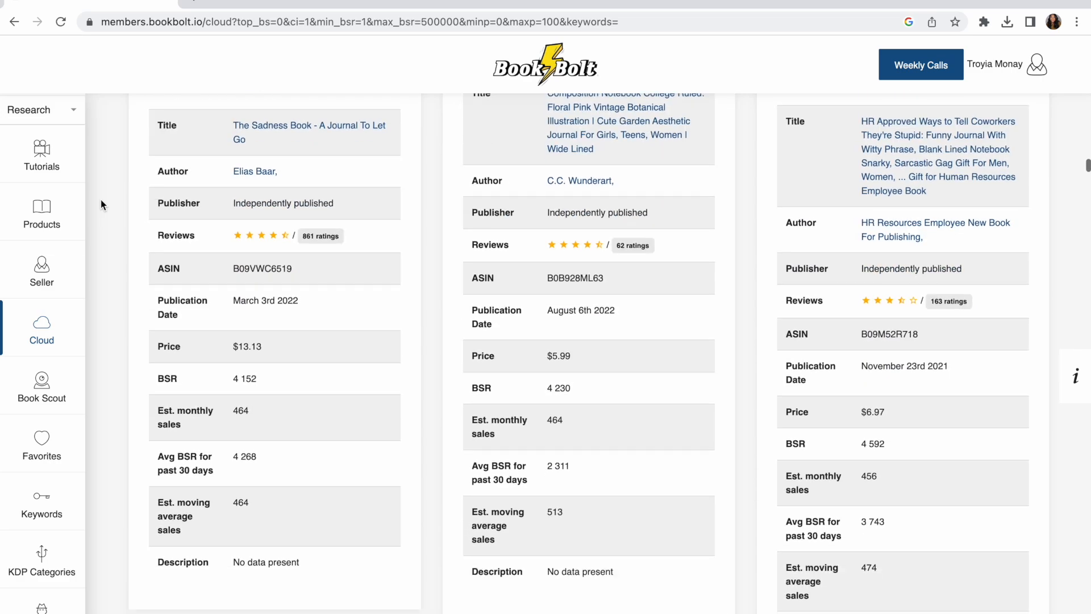
scroll(101, 199, down, 10)
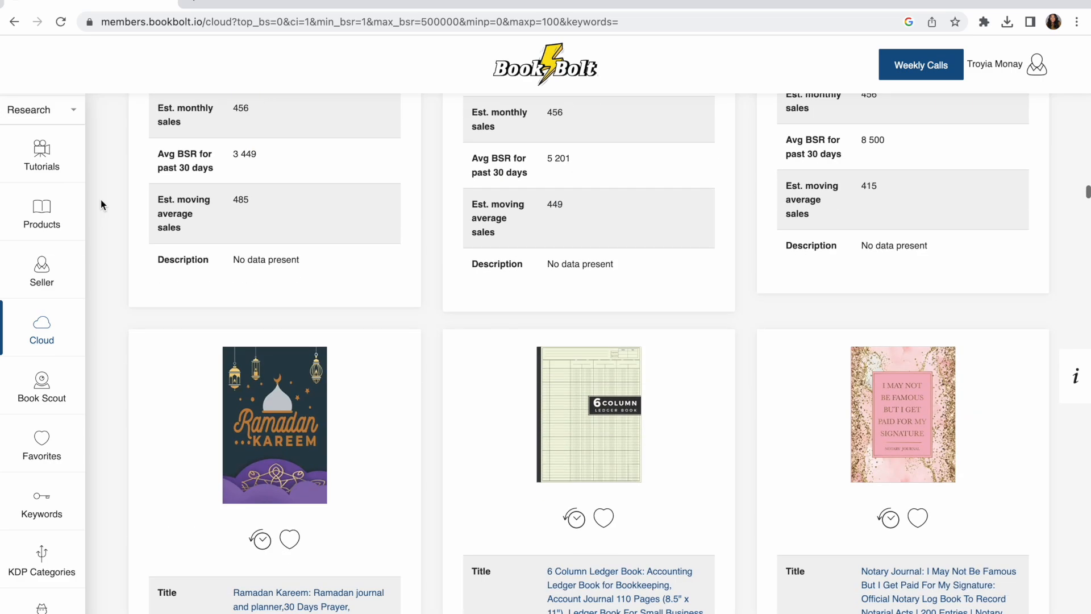
Compare the ratings, price, BSR and estimated sales of the Ramadan, ledger and notary journals, and return to the Cloud search form
scroll(100, 199, down, 6)
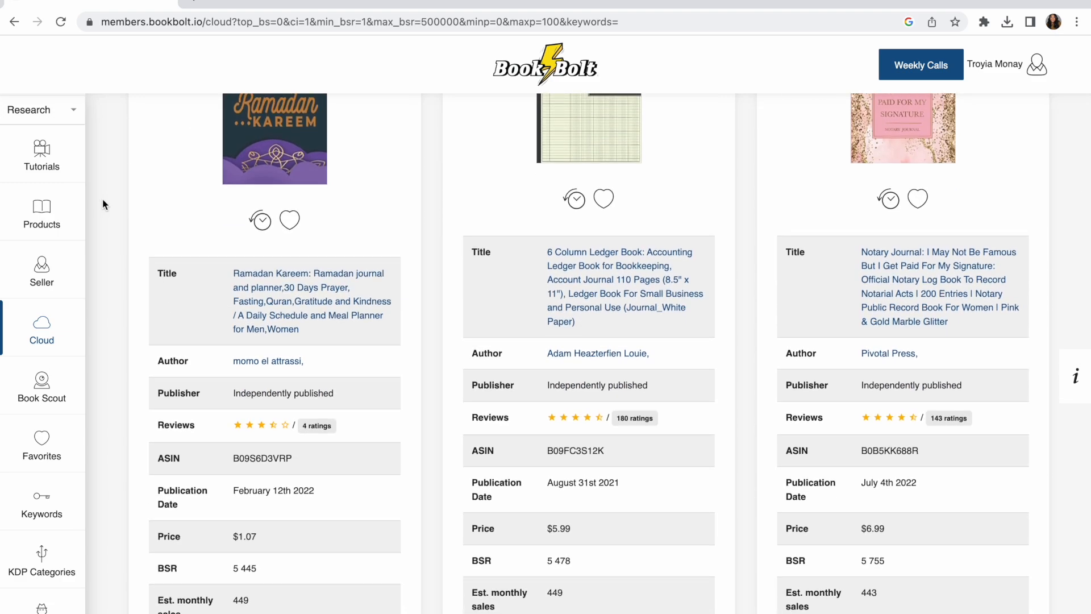
scroll(103, 203, down, 2)
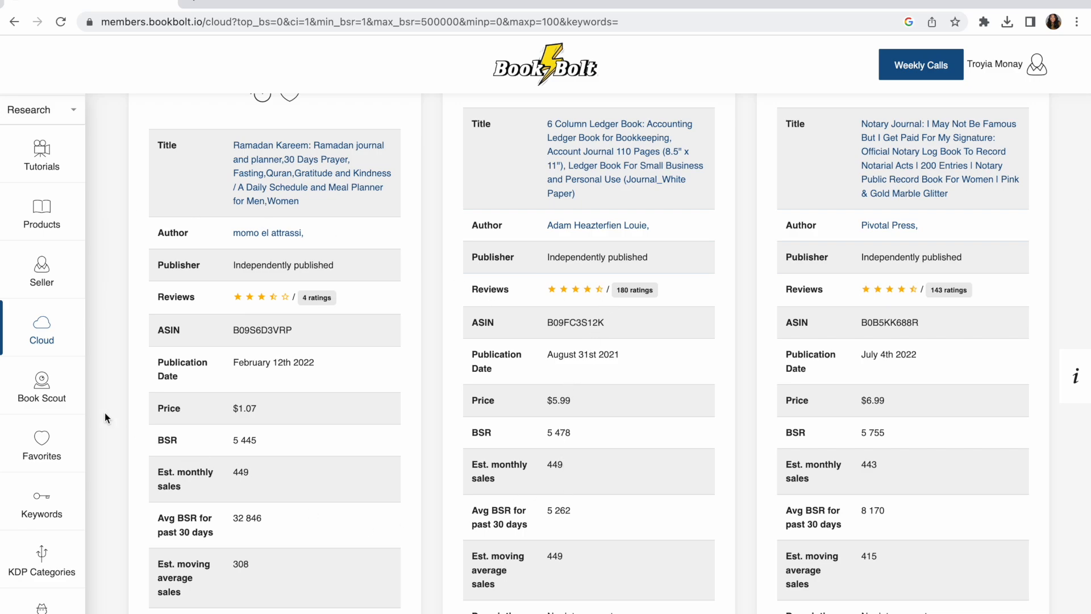
scroll(105, 413, up, 15)
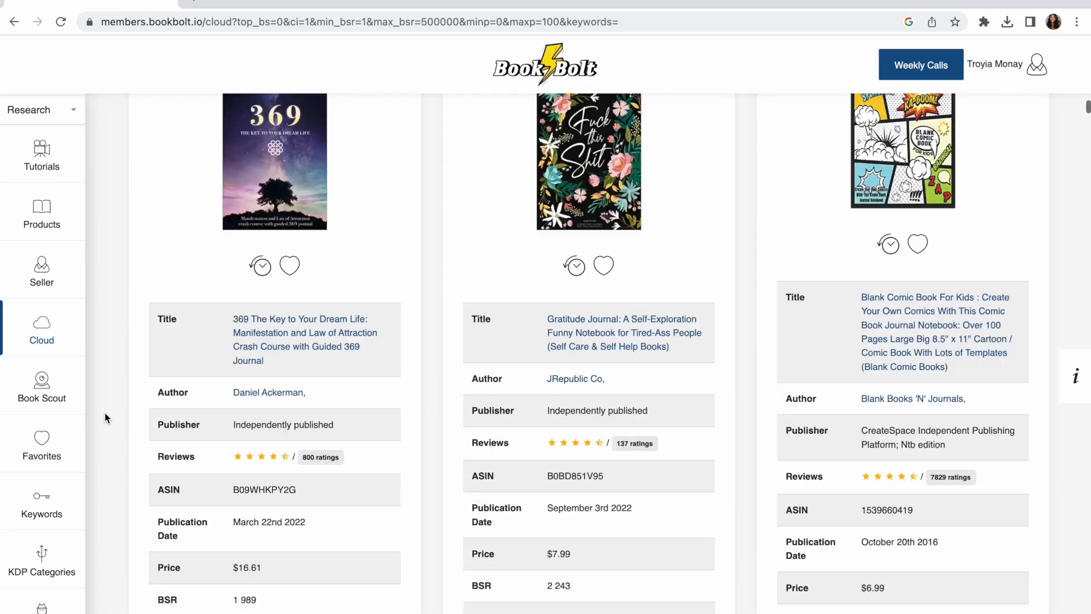
scroll(105, 412, up, 10)
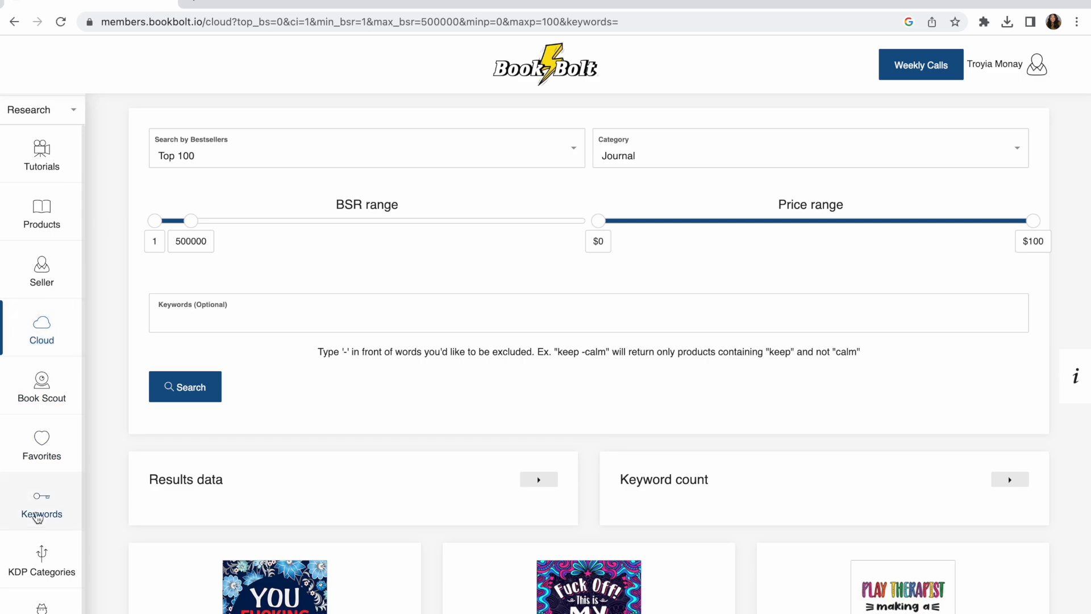
Open the Keywords research tool and search for the keyword "ceo"
click(37, 511)
click(130, 130)
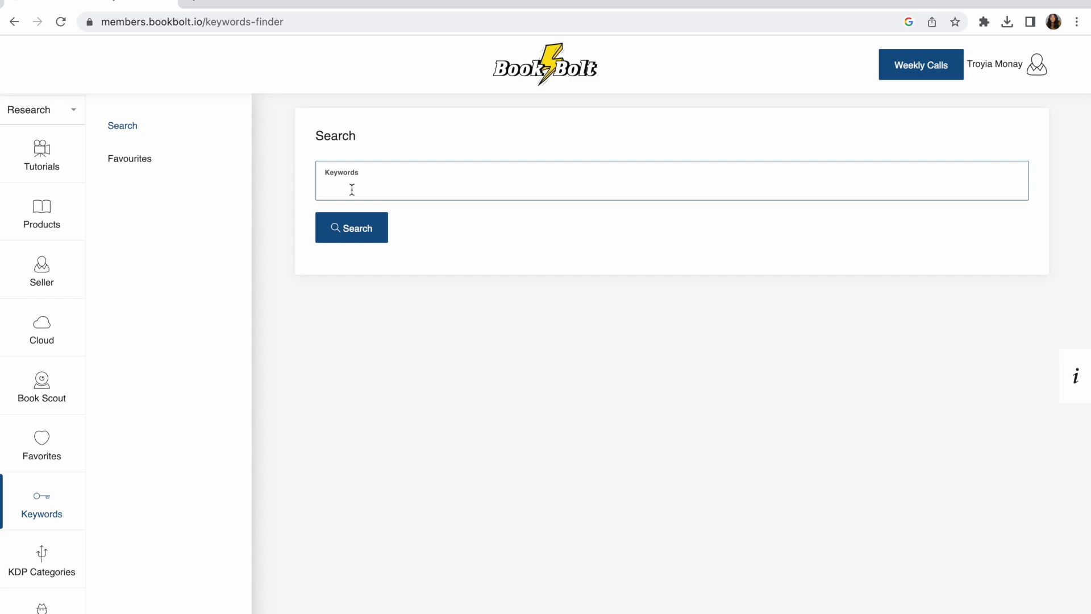
text(ceo)
click(354, 226)
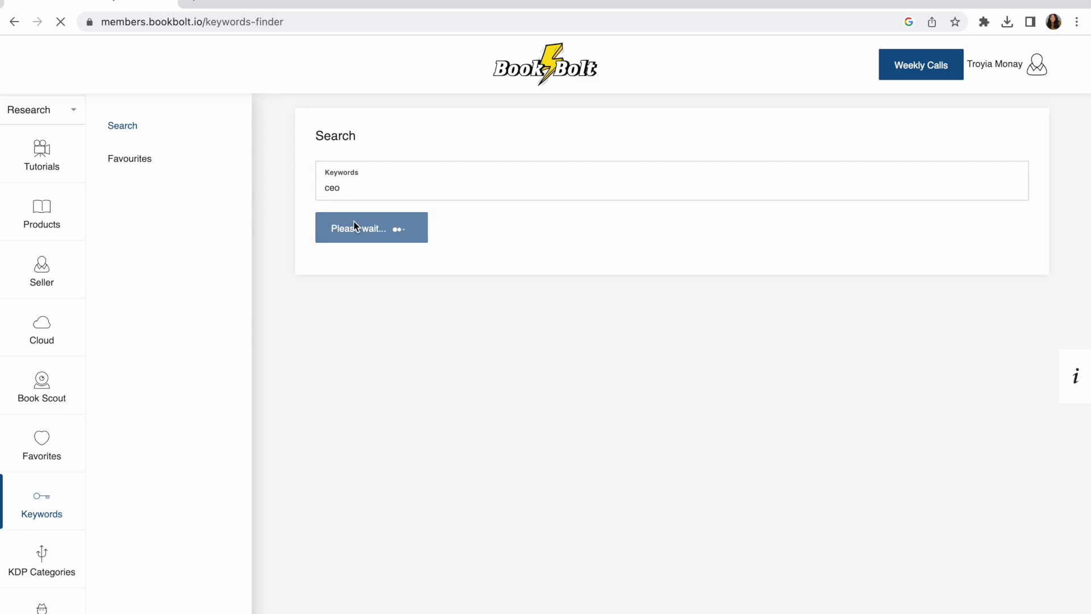
Review the search volume and CPC of the "ceo" keyword phrases and sort them by competition
scroll(270, 179, down, 3)
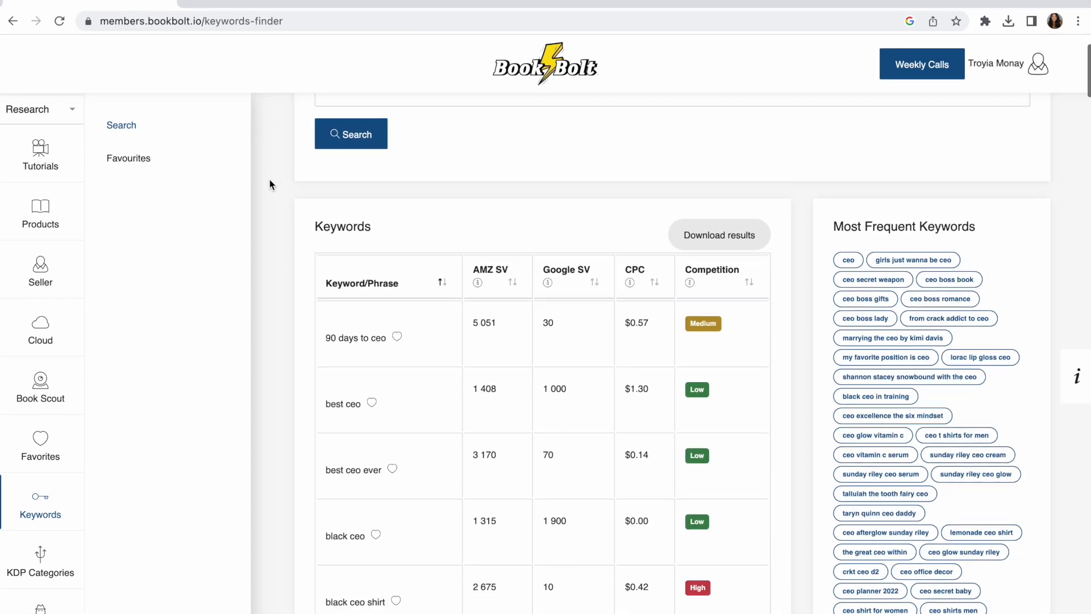
scroll(269, 181, down, 2)
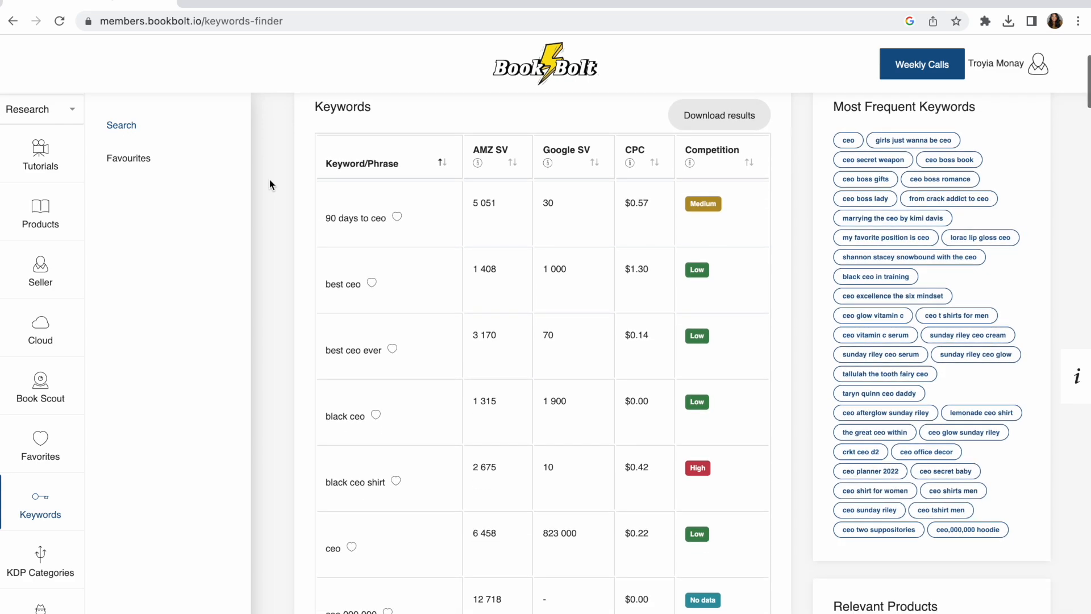
scroll(269, 178, up, 1)
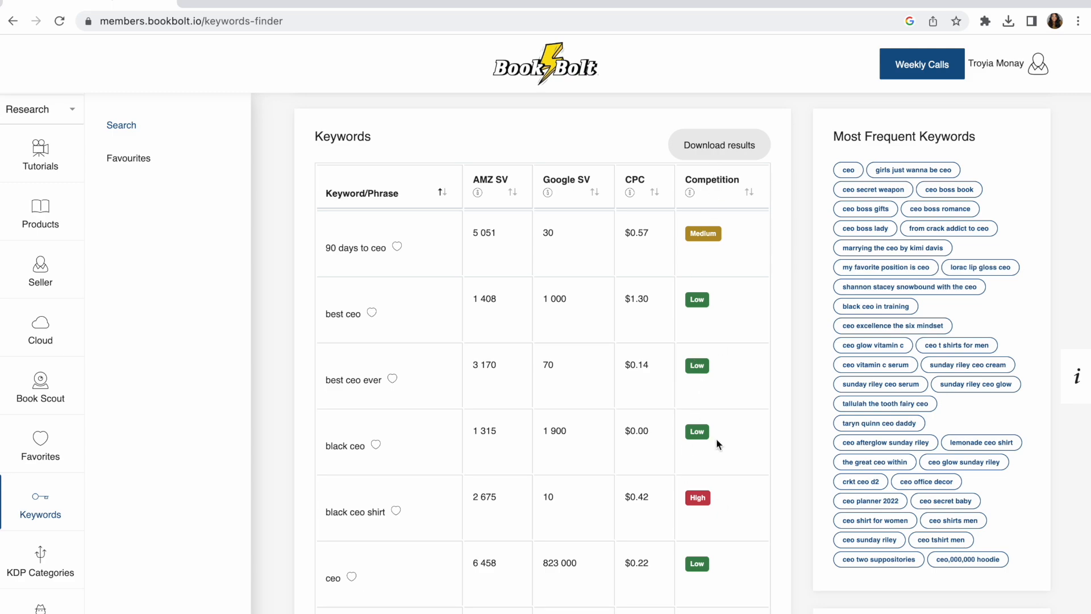
click(715, 182)
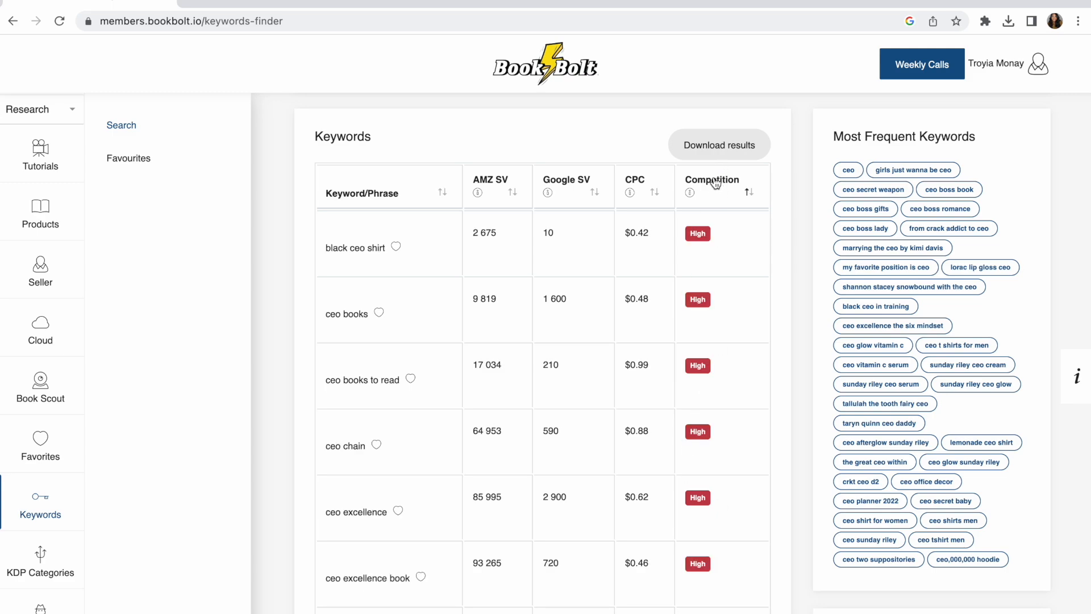
scroll(391, 478, down, 4)
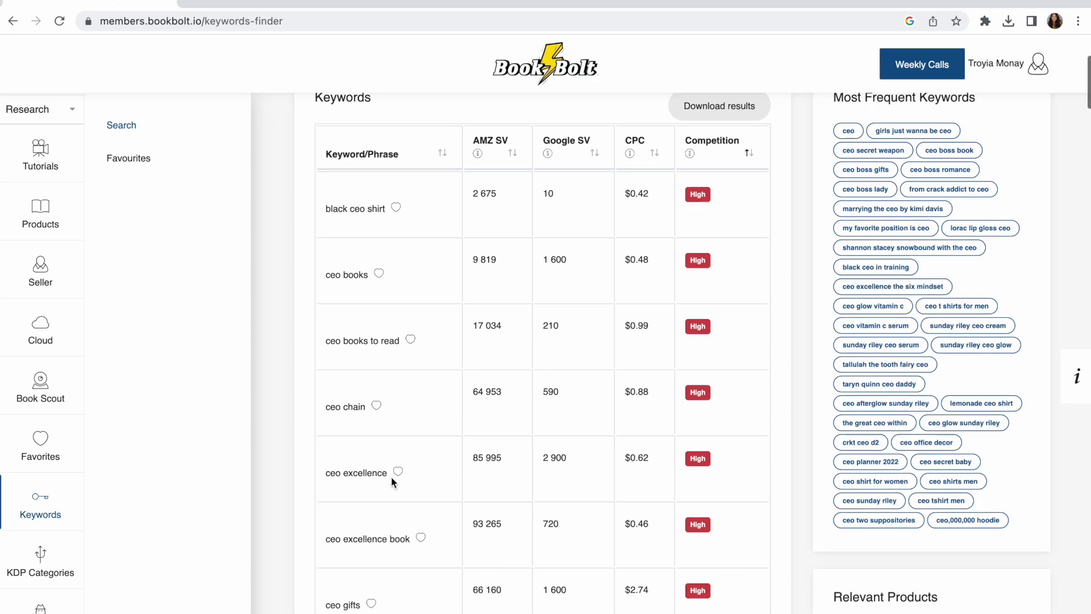
scroll(391, 481, up, 7)
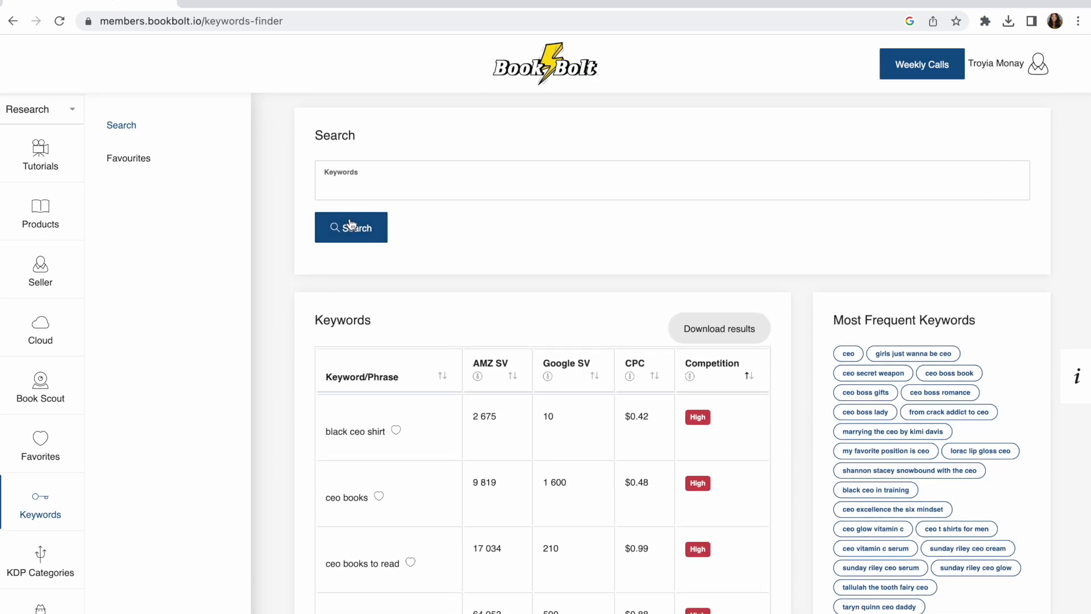
Search for the keyword "ecommerce" and look through the resulting phrases and their search volumes
click(354, 192)
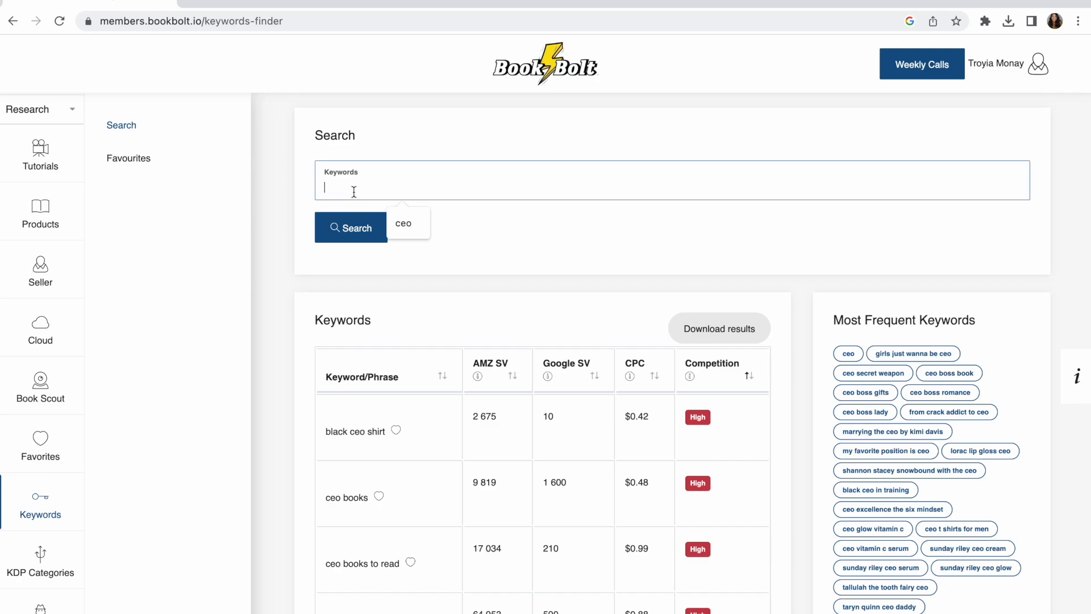
text(ecommerce)
key(Return)
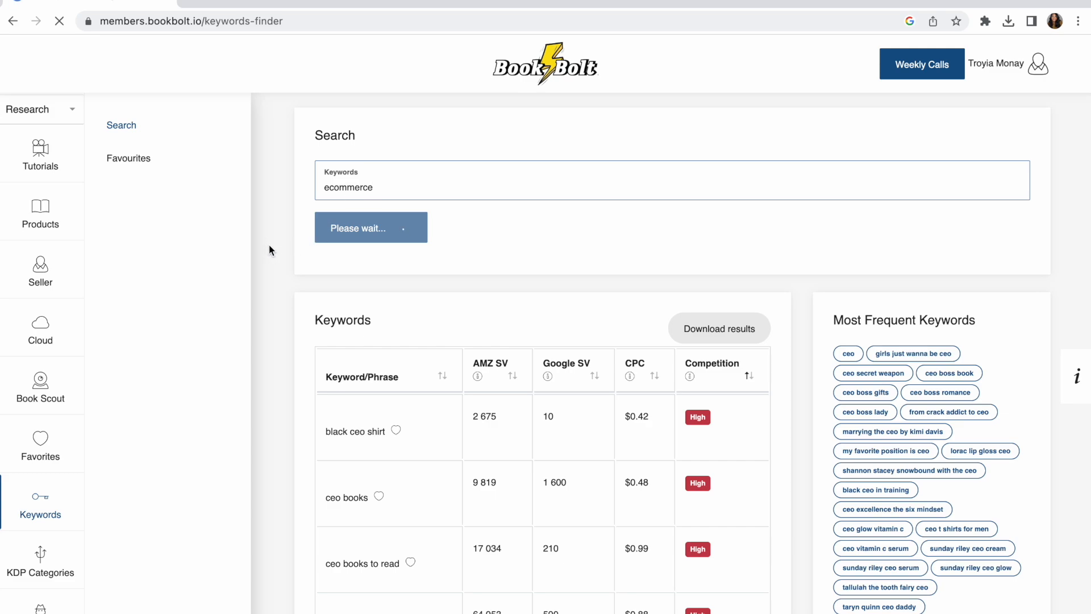
scroll(268, 245, down, 4)
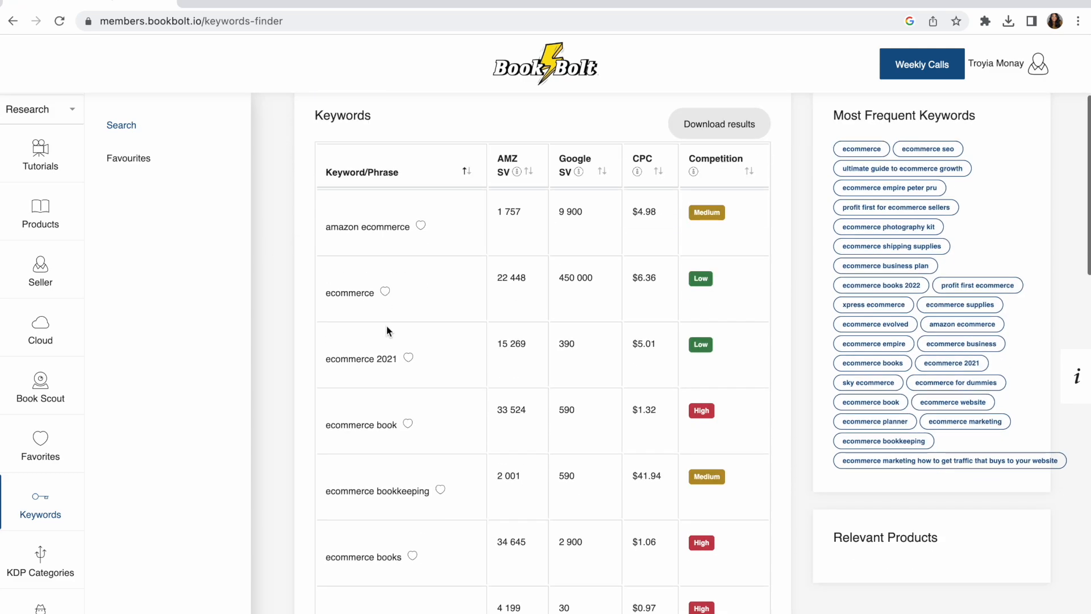
scroll(388, 328, down, 8)
scroll(387, 329, up, 12)
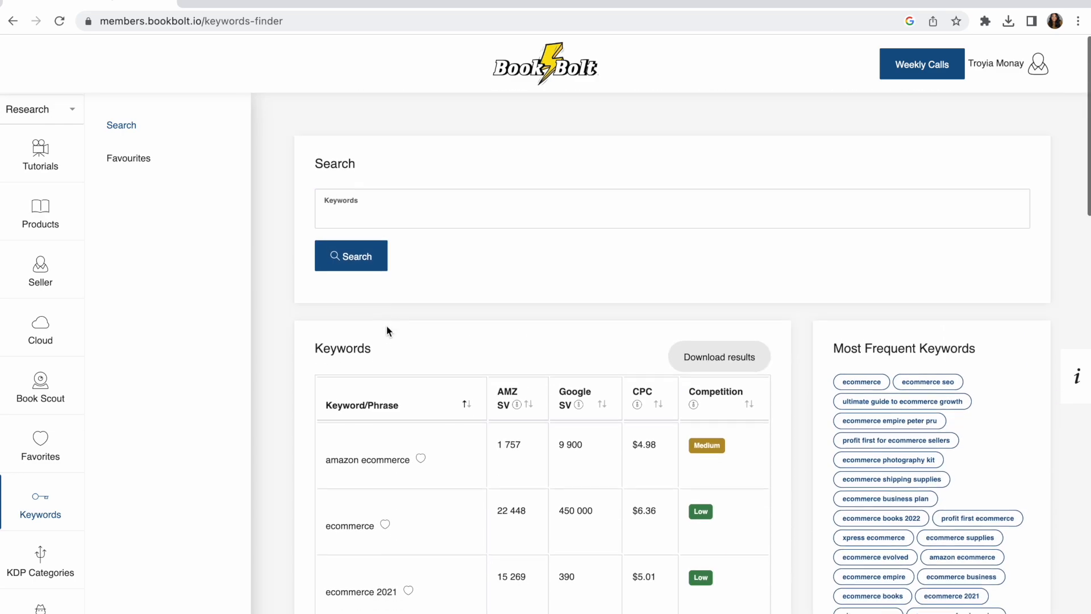
scroll(387, 331, down, 1)
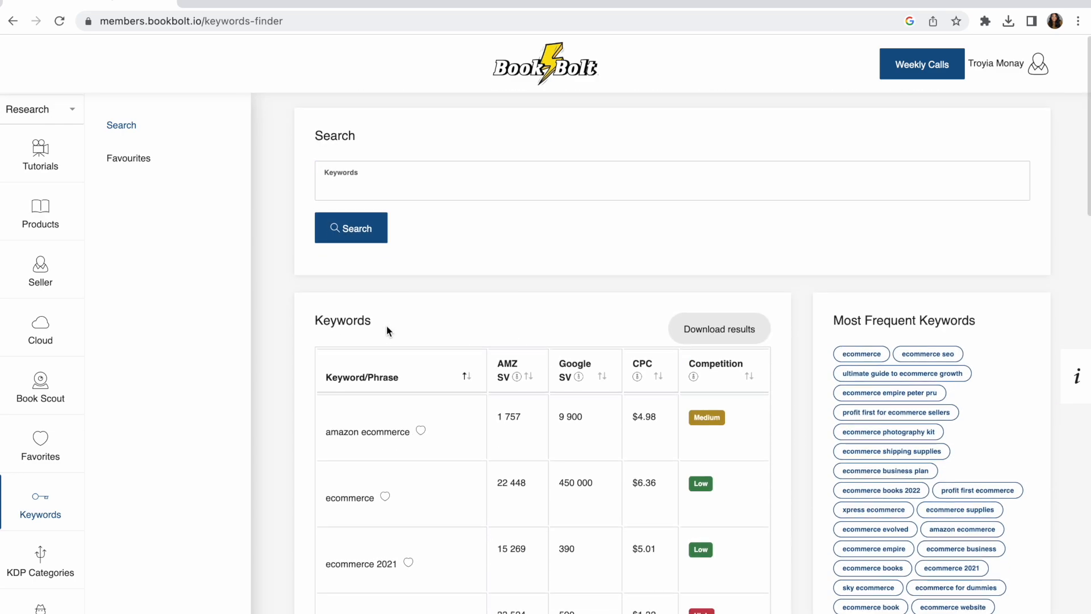
Sort the "ecommerce" phrases by competition and compare the search volumes of the high- and low-competition phrases
click(708, 373)
scroll(706, 369, down, 3)
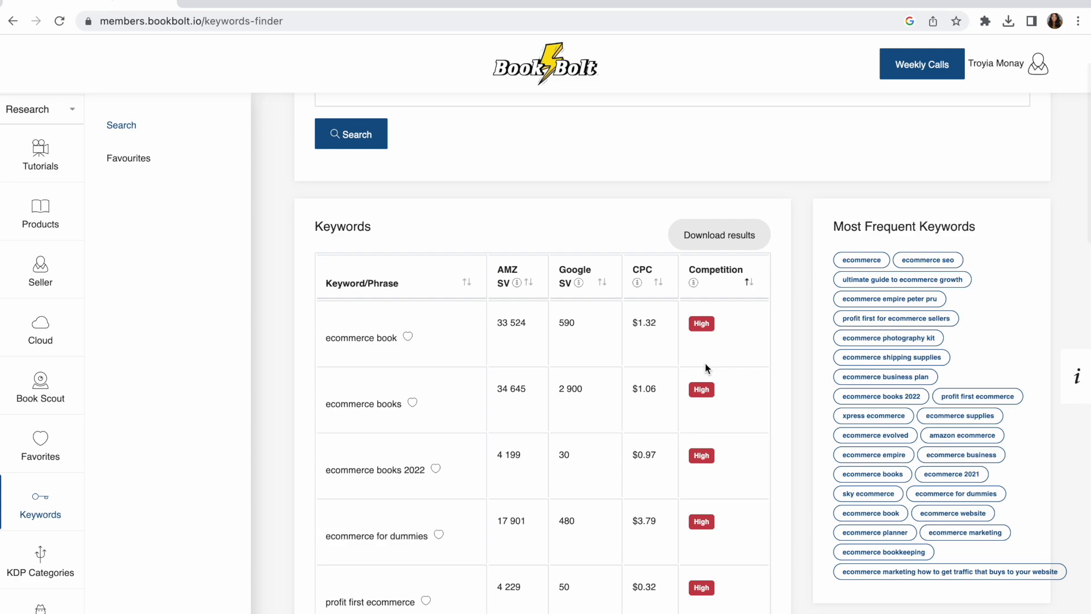
scroll(364, 334, down, 2)
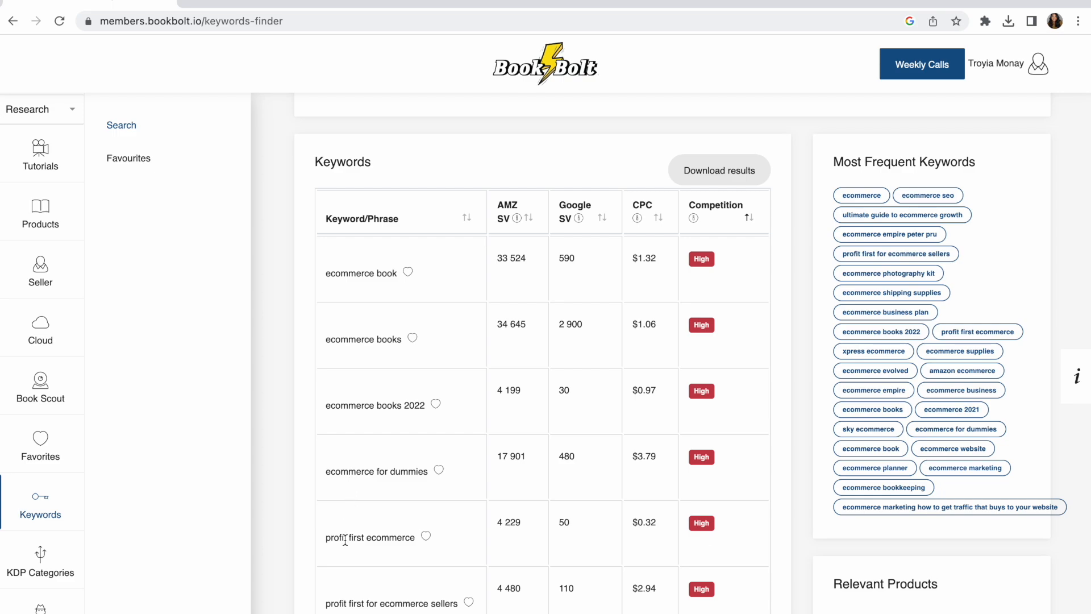
scroll(345, 540, up, 3)
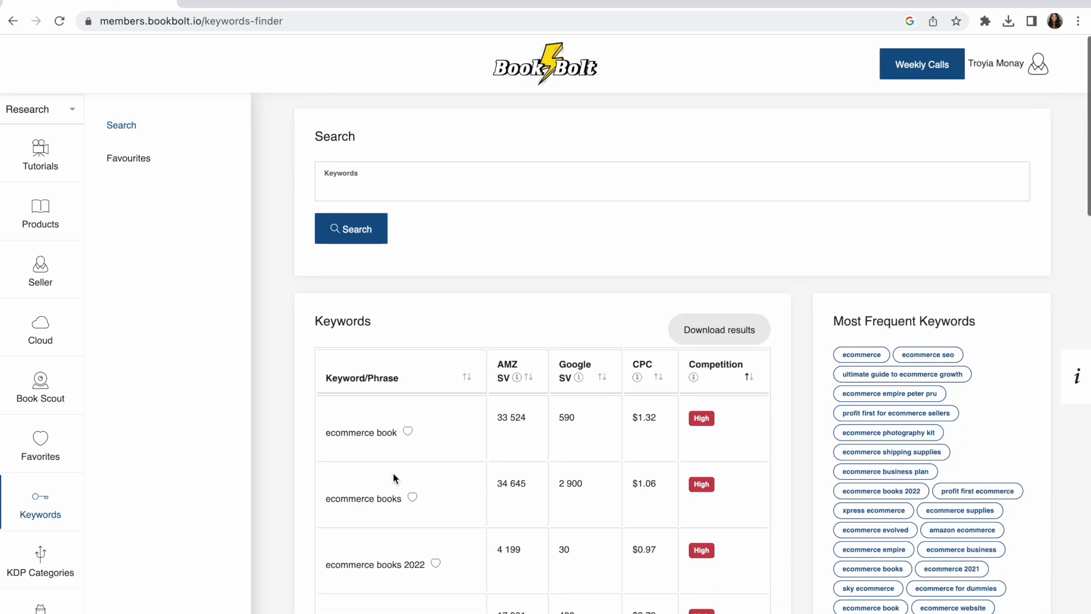
scroll(392, 478, down, 4)
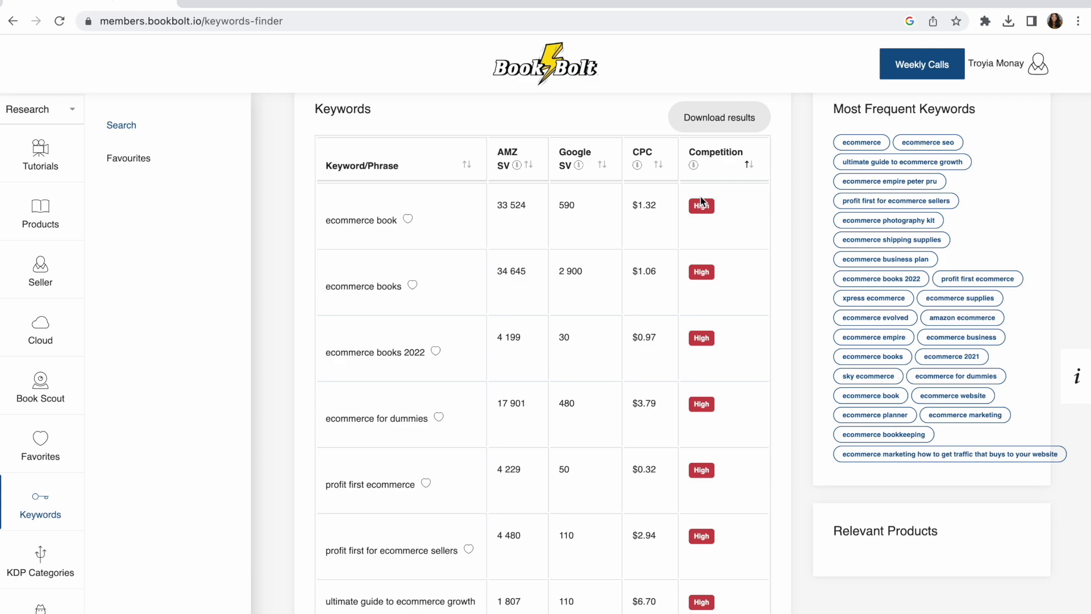
scroll(701, 196, down, 1)
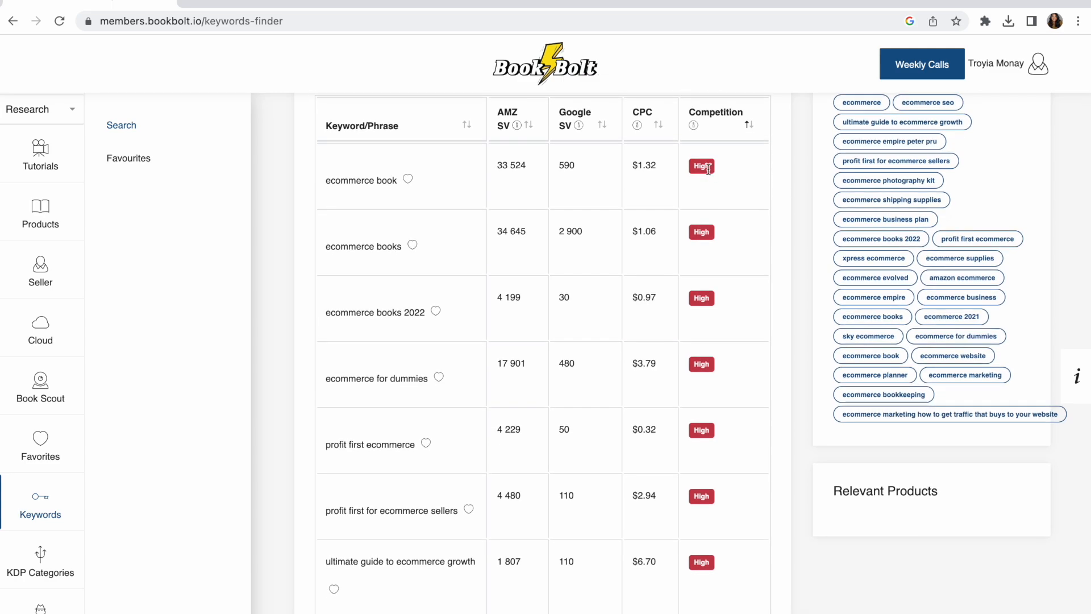
scroll(708, 169, down, 7)
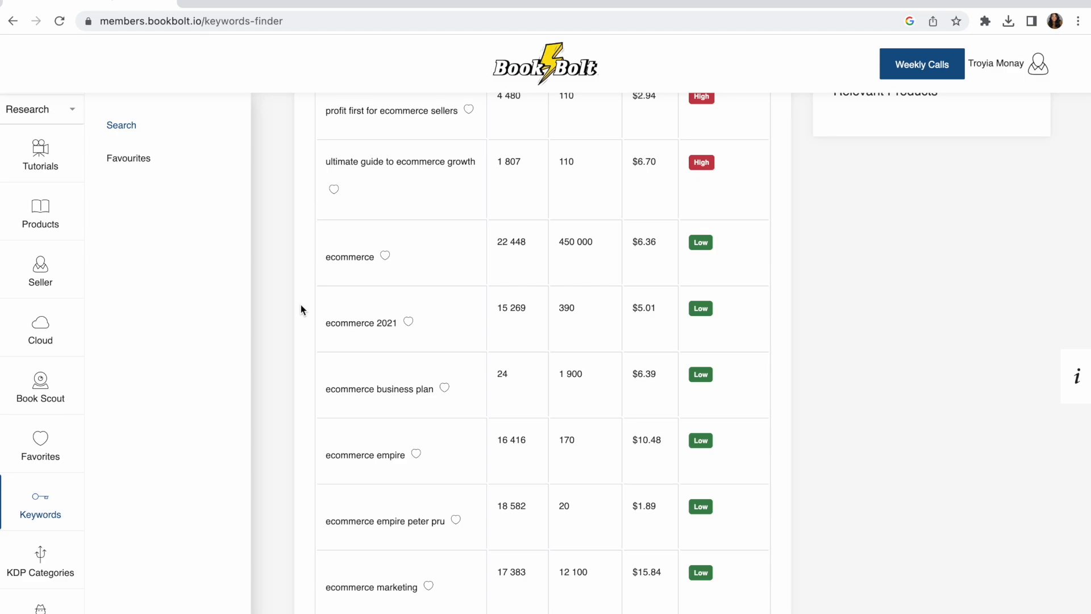
scroll(301, 305, up, 10)
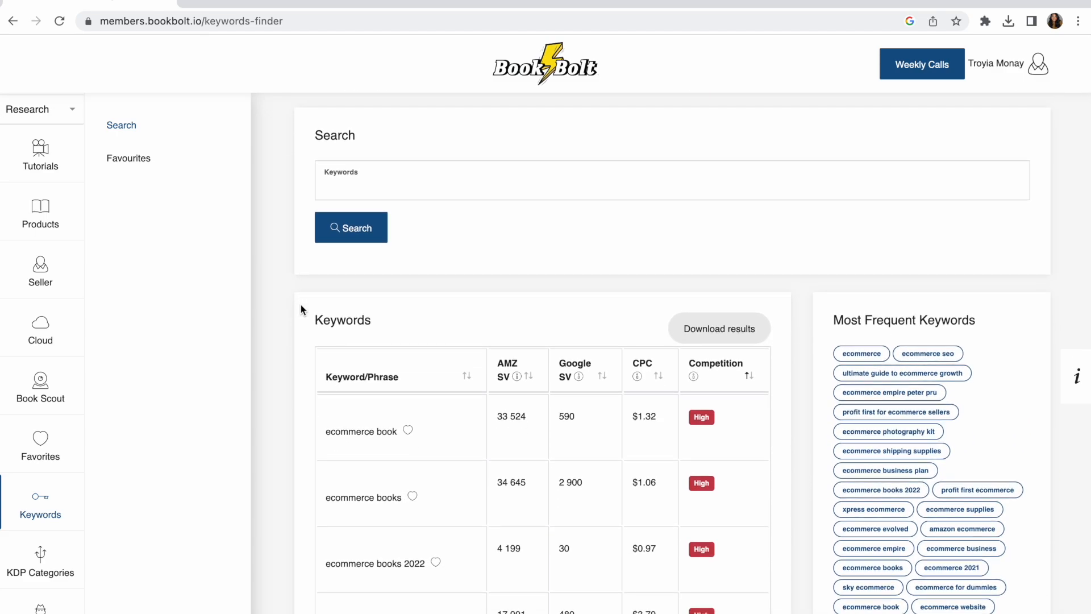
Switch from the Research tools to the Create tools, open BookBolt Studio and log in to the account
scroll(41, 568, down, 1)
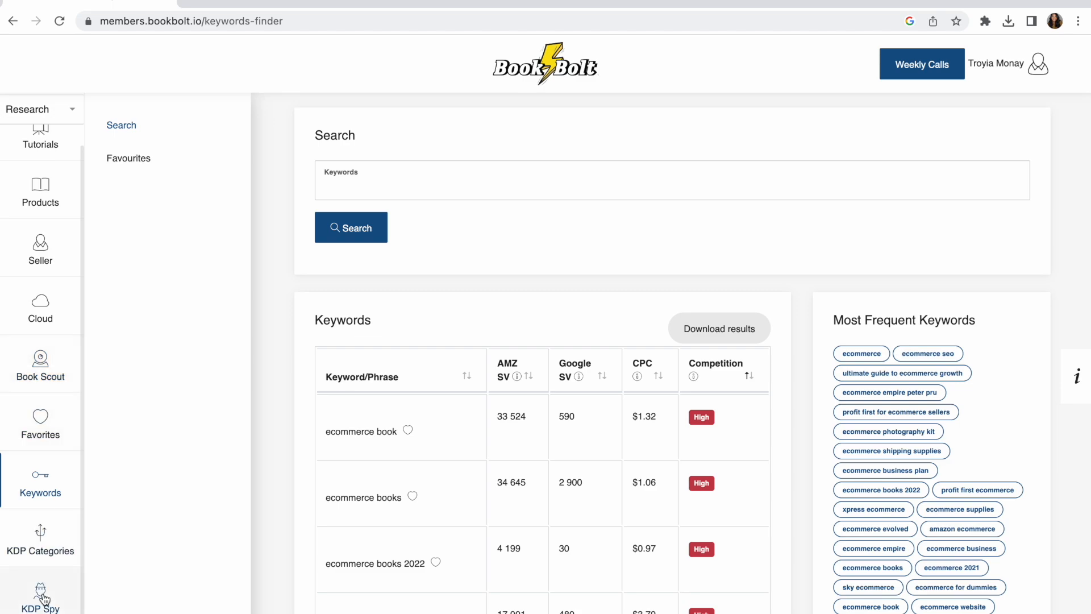
scroll(51, 380, up, 1)
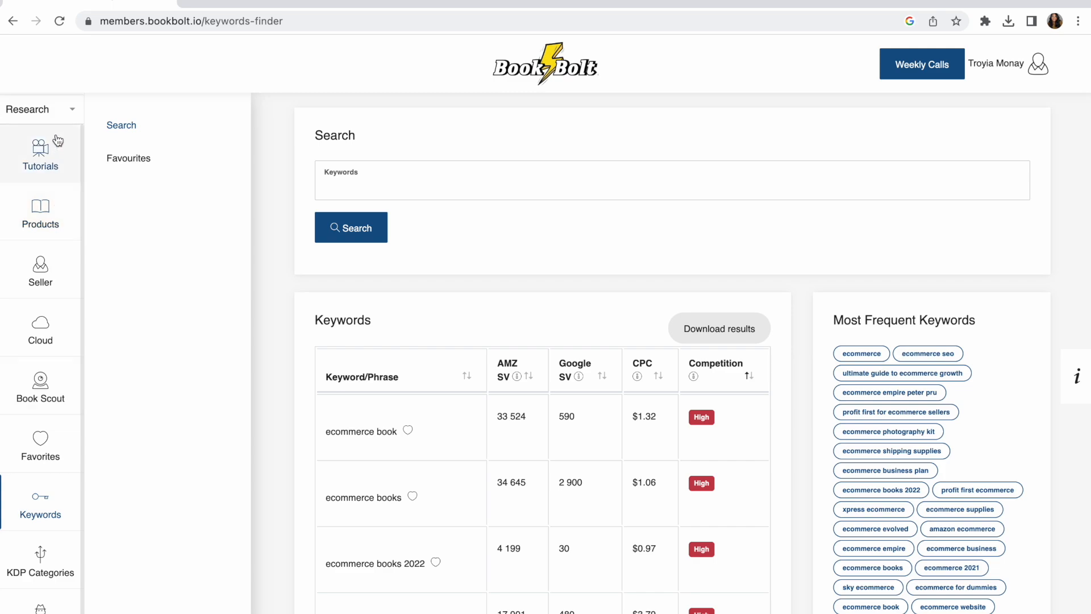
click(57, 117)
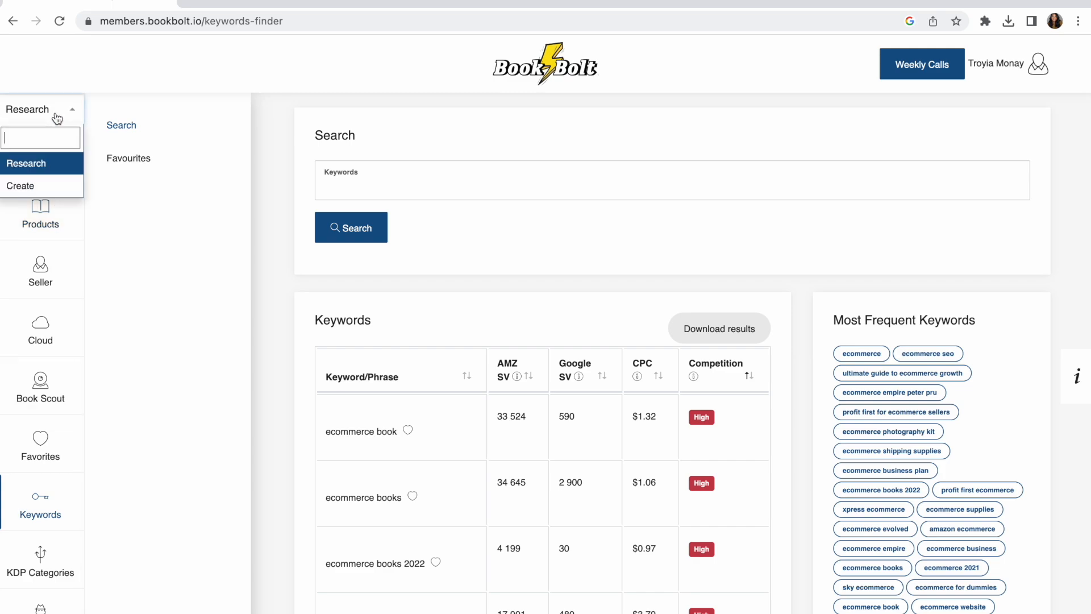
click(31, 188)
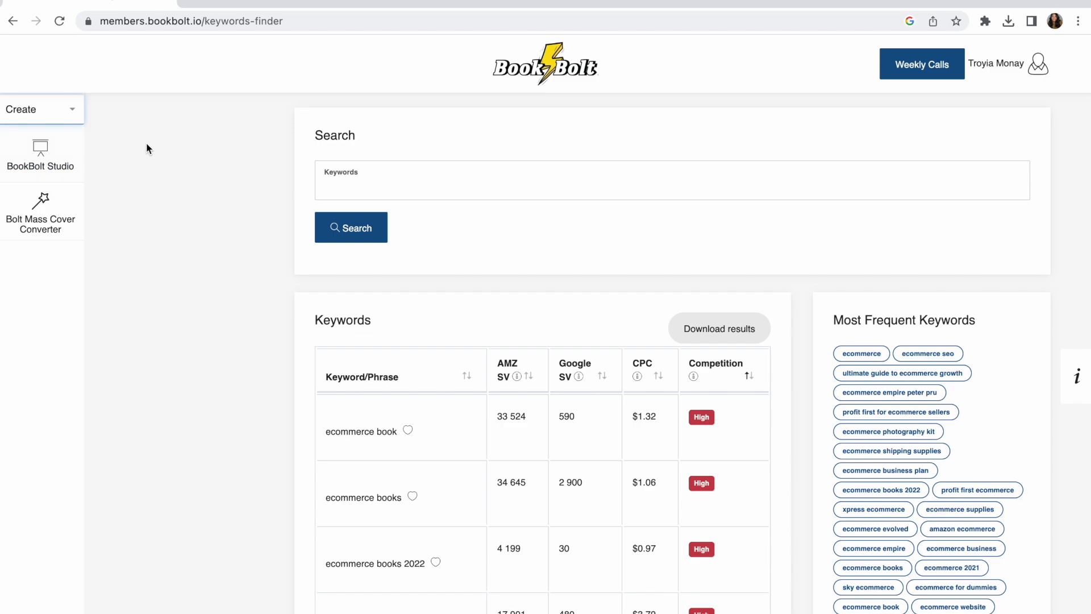
click(40, 153)
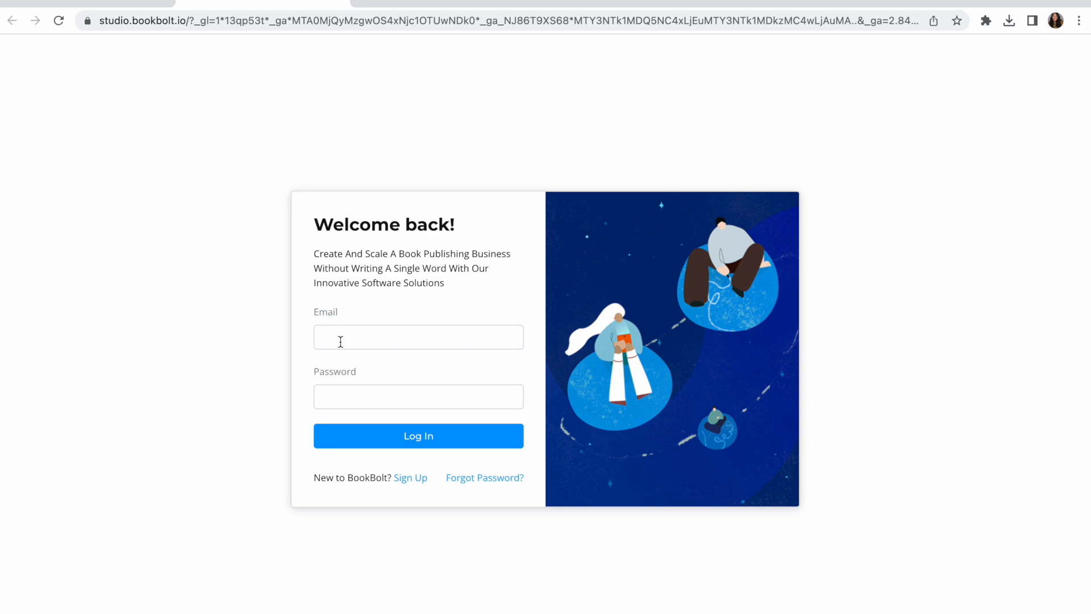
key(Return)
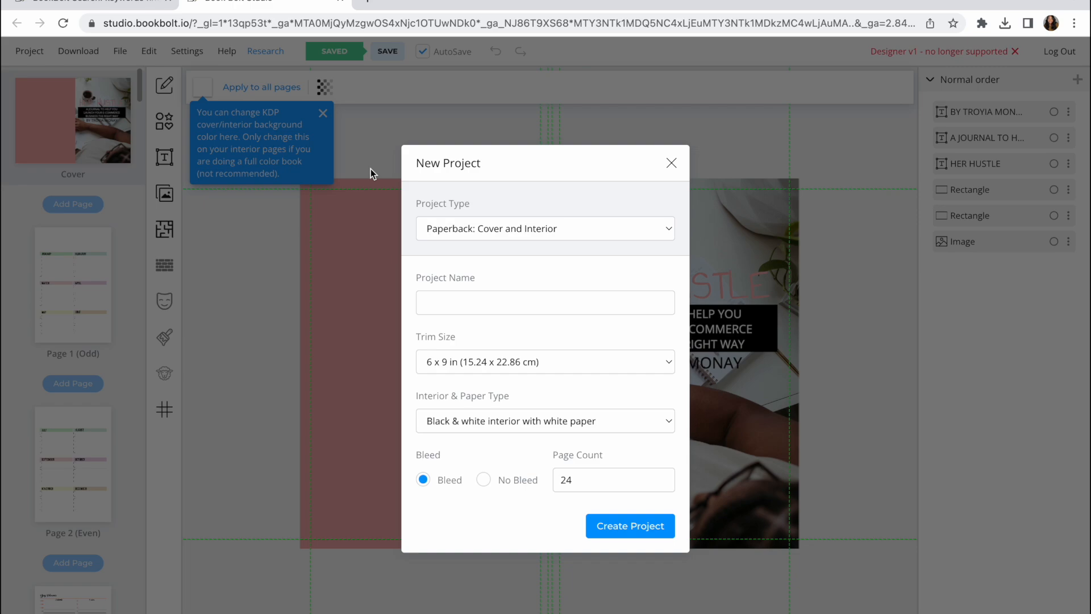
Keep the new project's type as Paperback: Cover and Interior and name the project "Her Hustle Journal"
click(520, 227)
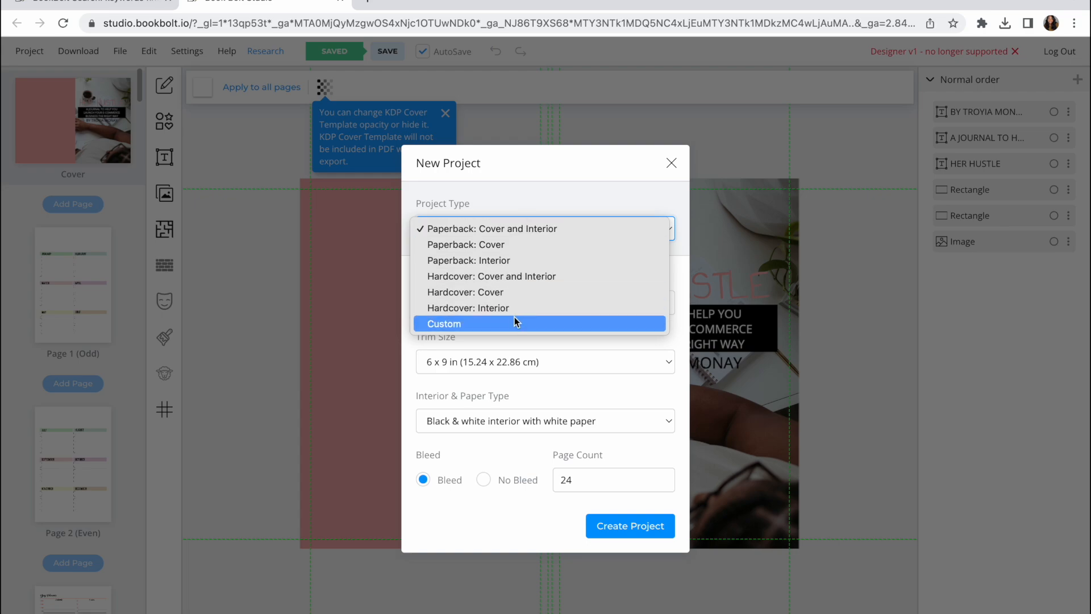
click(516, 230)
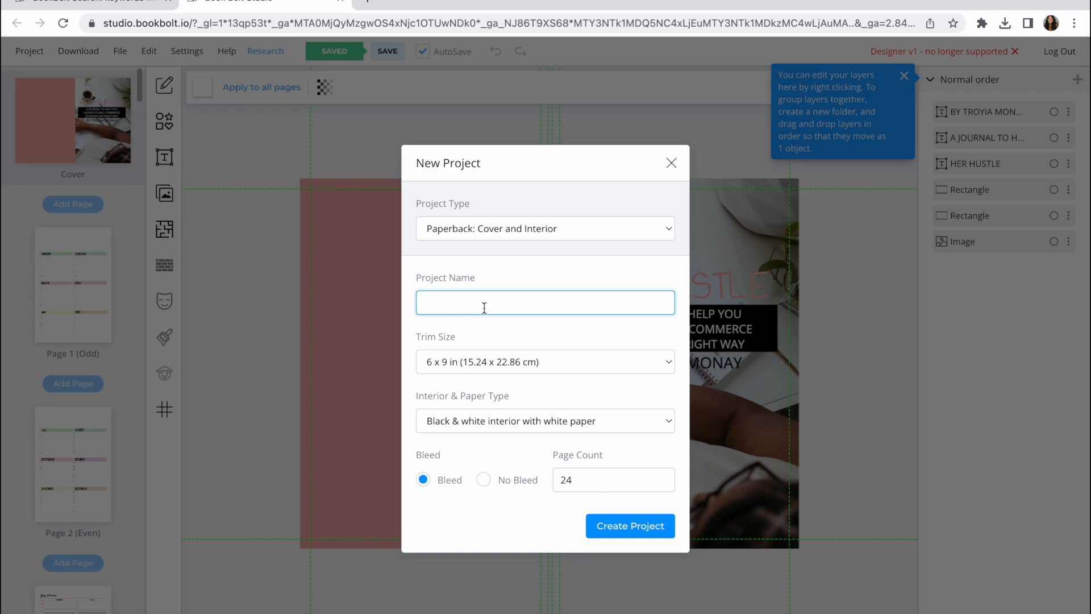
text(Her Hustle Journal)
Review the trim size and paper options, keeping 6 x 9 in and black & white interior with white paper
click(539, 362)
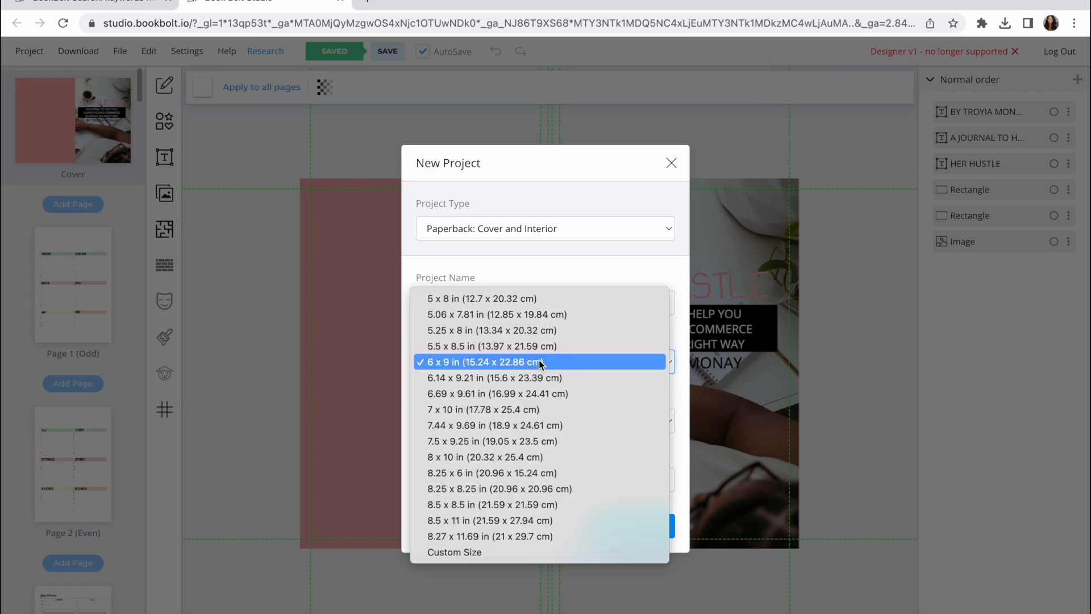
click(539, 361)
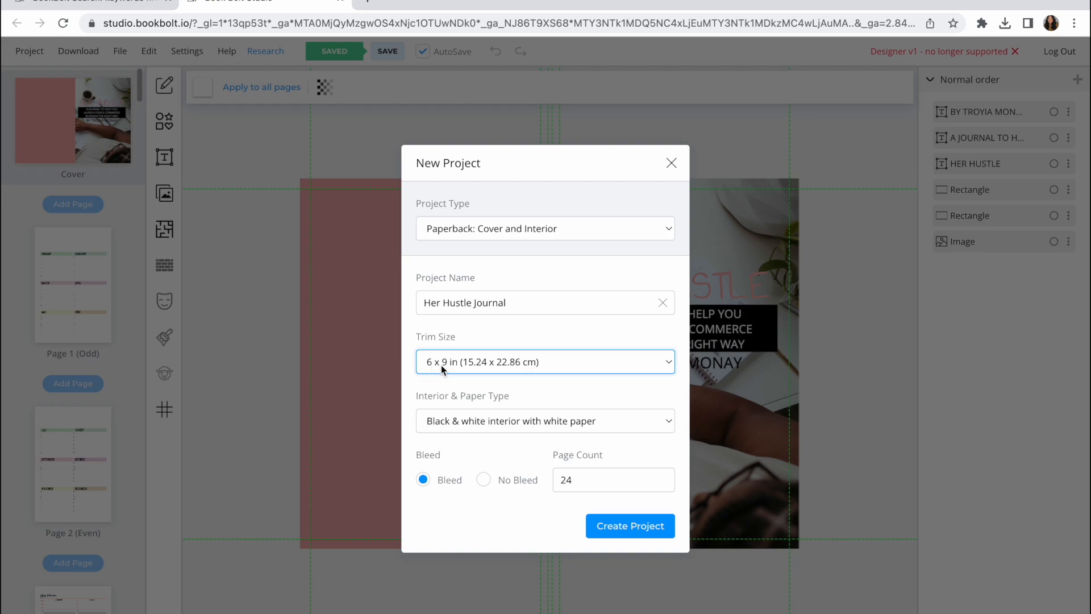
click(462, 366)
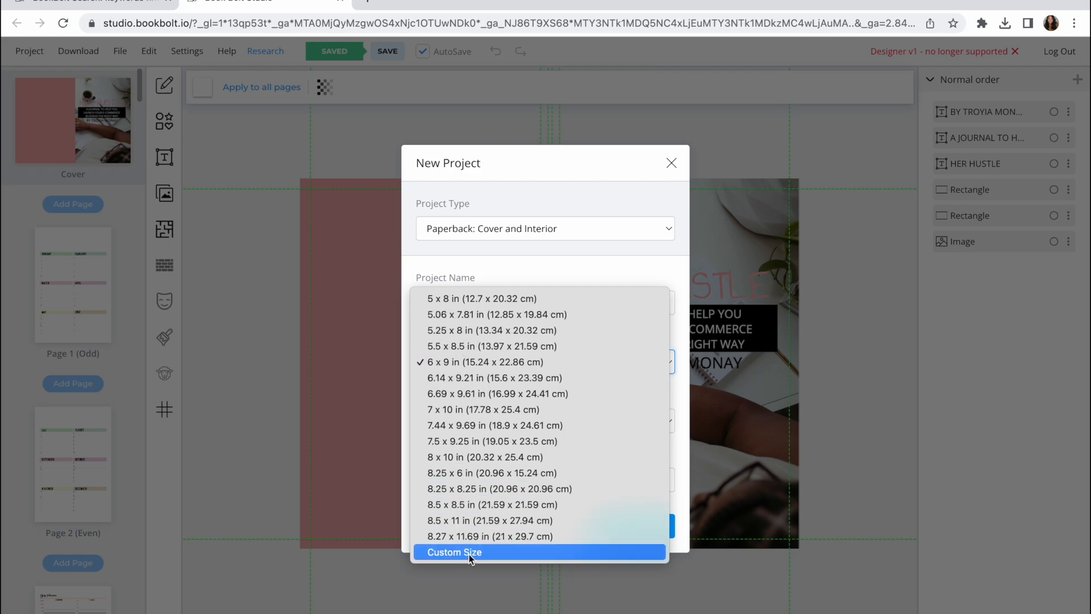
click(496, 361)
click(489, 421)
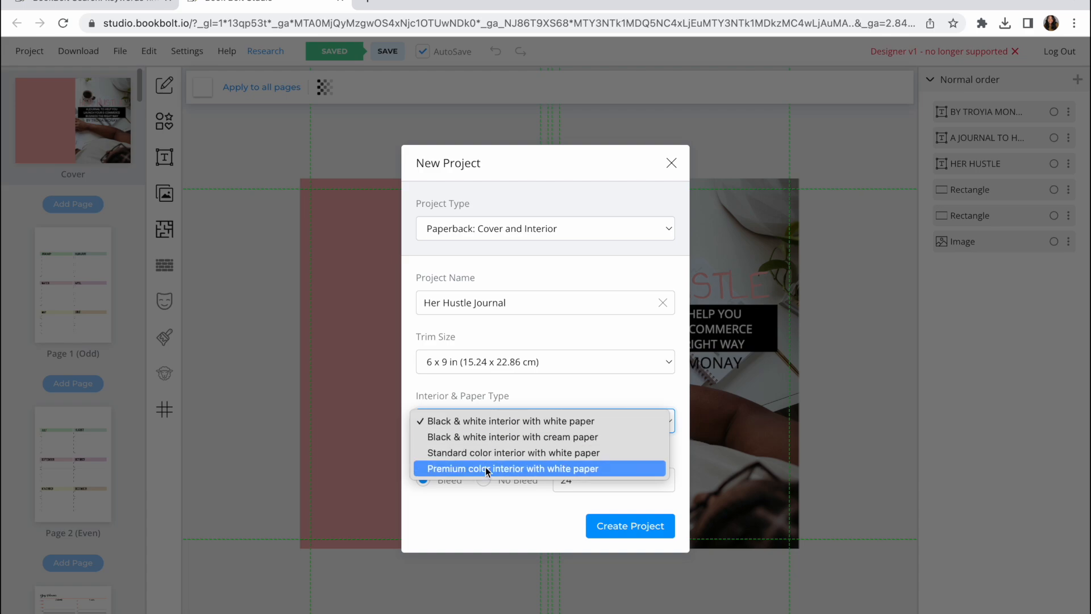
click(507, 396)
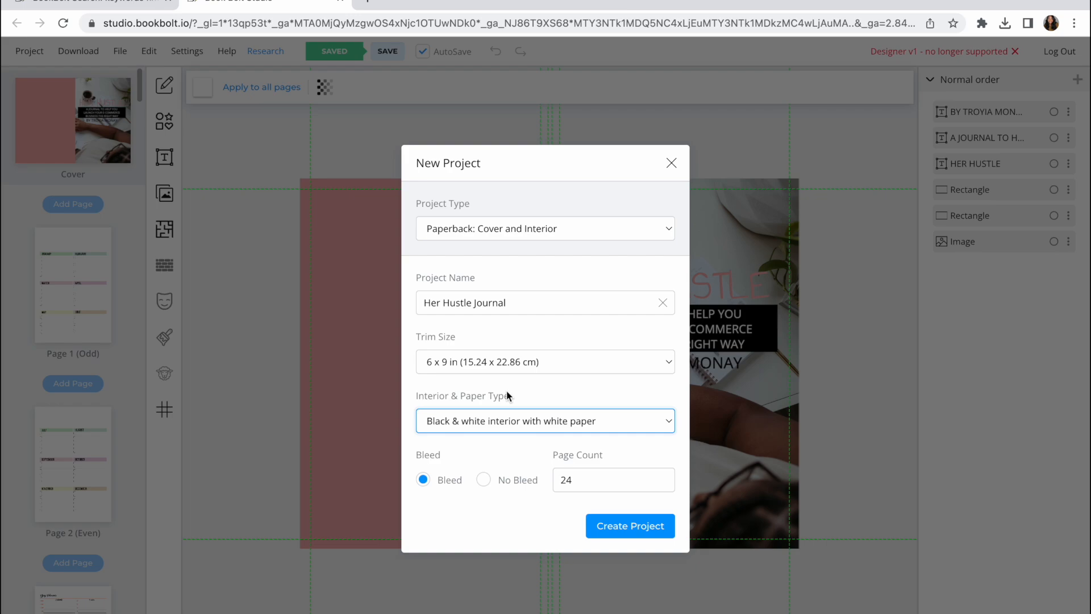
Set the project to No Bleed with a page count of 100 and create it
click(483, 480)
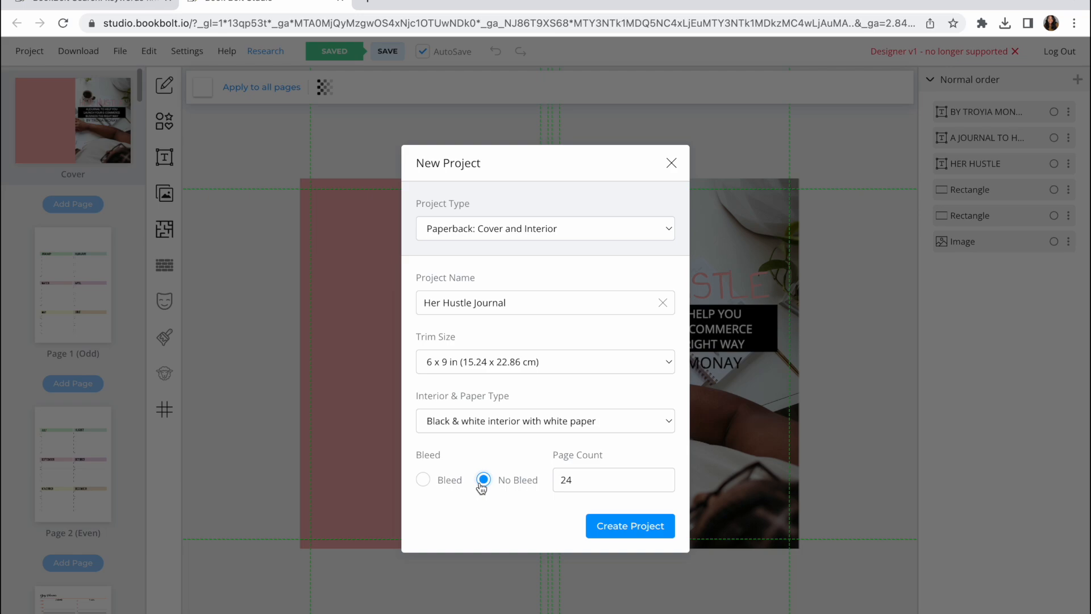
click(587, 478)
key(BackSpace)
key(BackSpace)
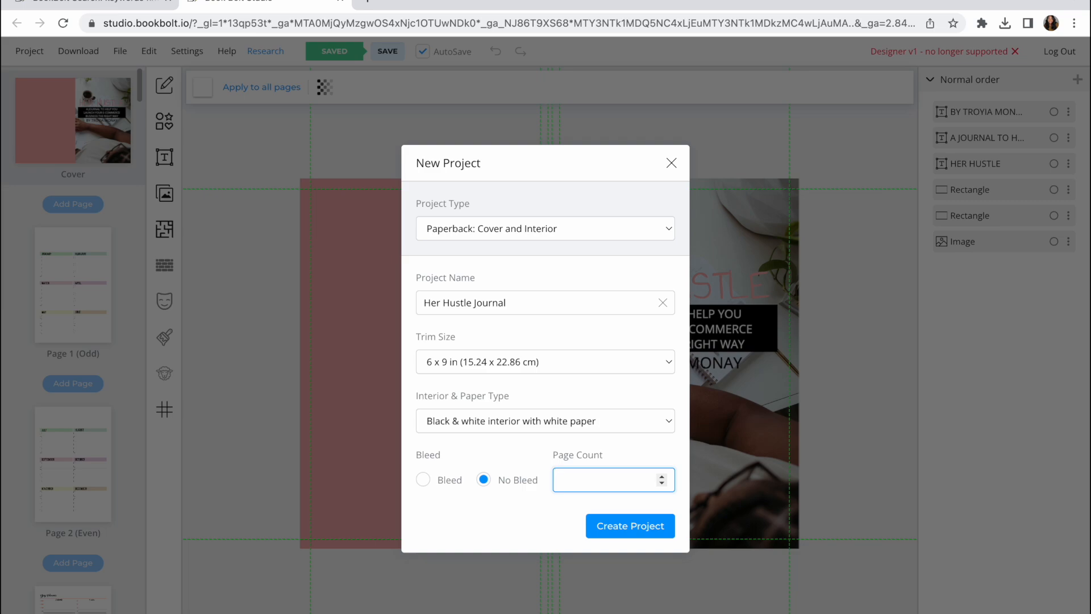
text(100)
click(563, 515)
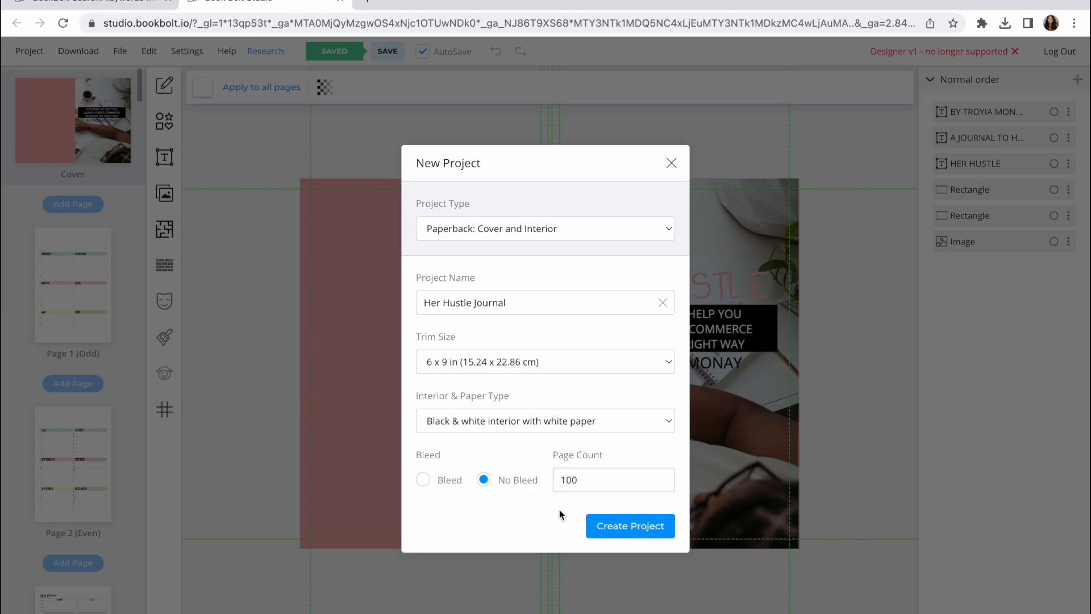
click(619, 527)
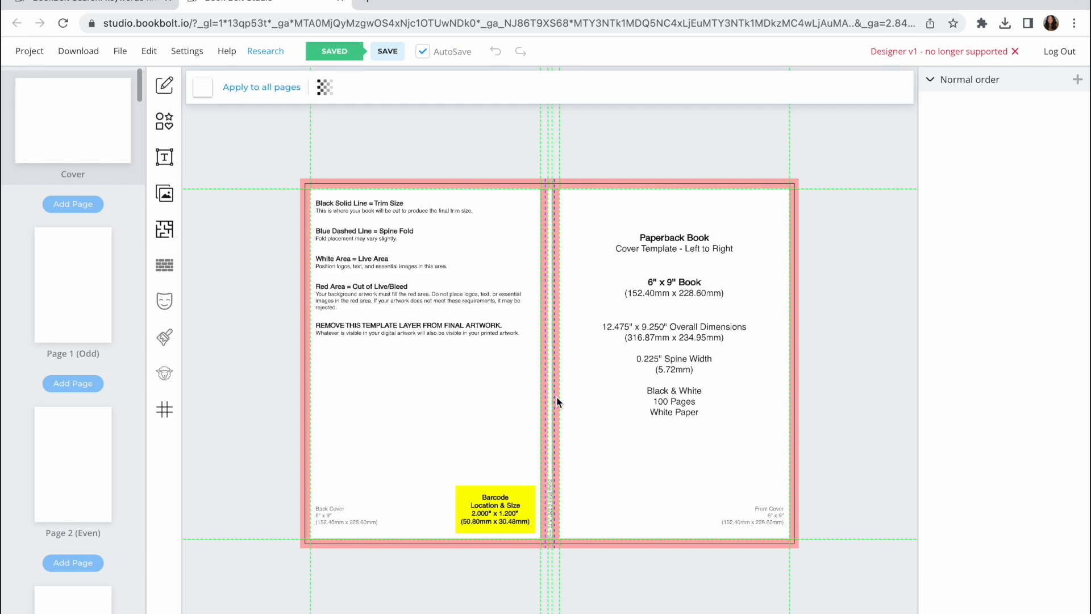
Hide the cover template guide on the cover and look through the blank interior pages
click(326, 88)
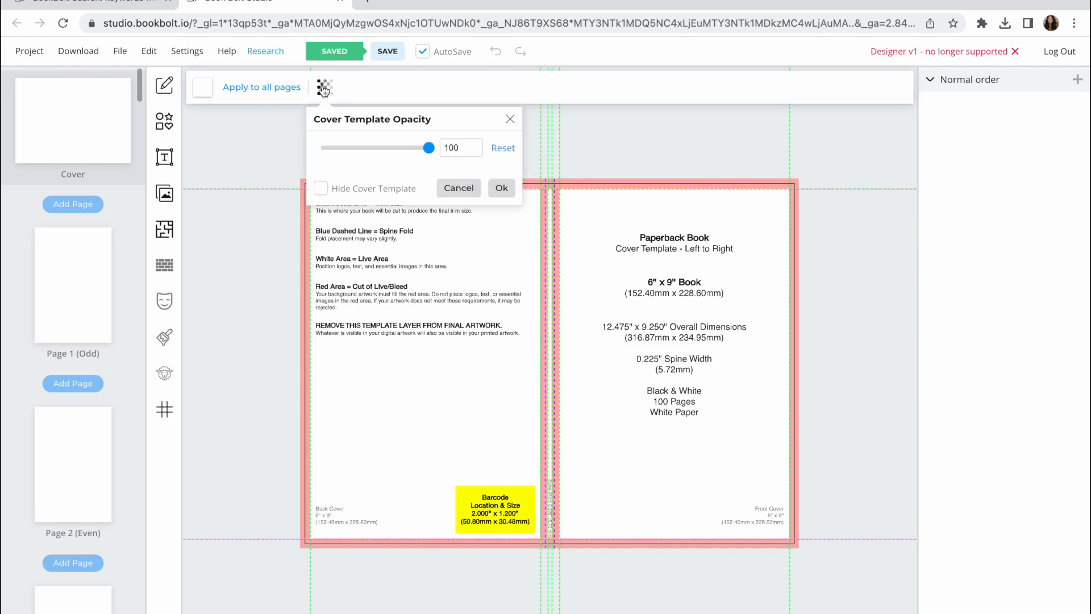
click(321, 191)
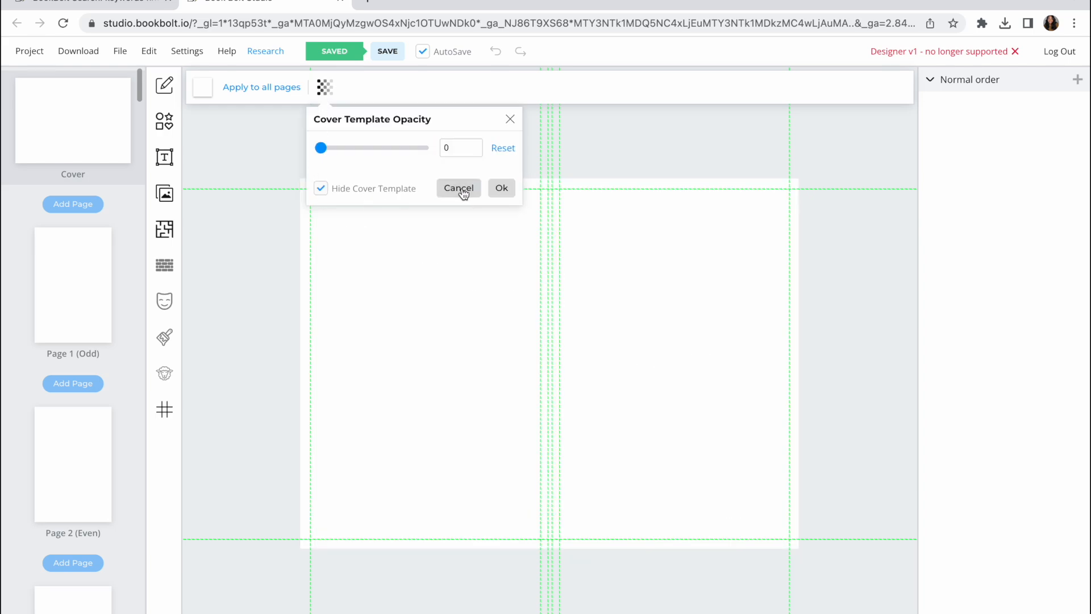
click(500, 188)
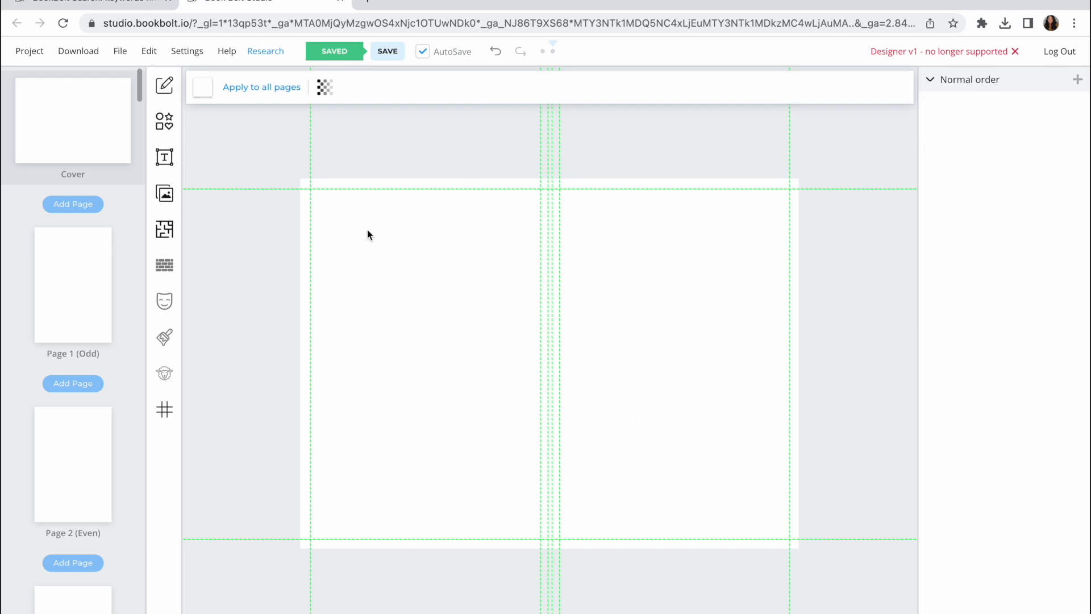
scroll(89, 330, down, 20)
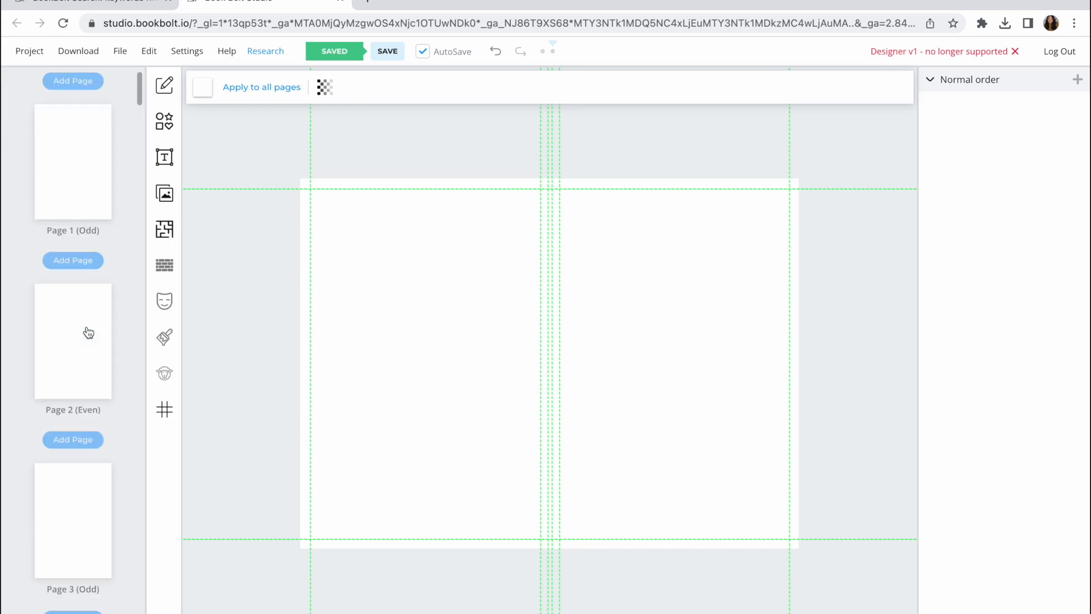
scroll(88, 324, down, 20)
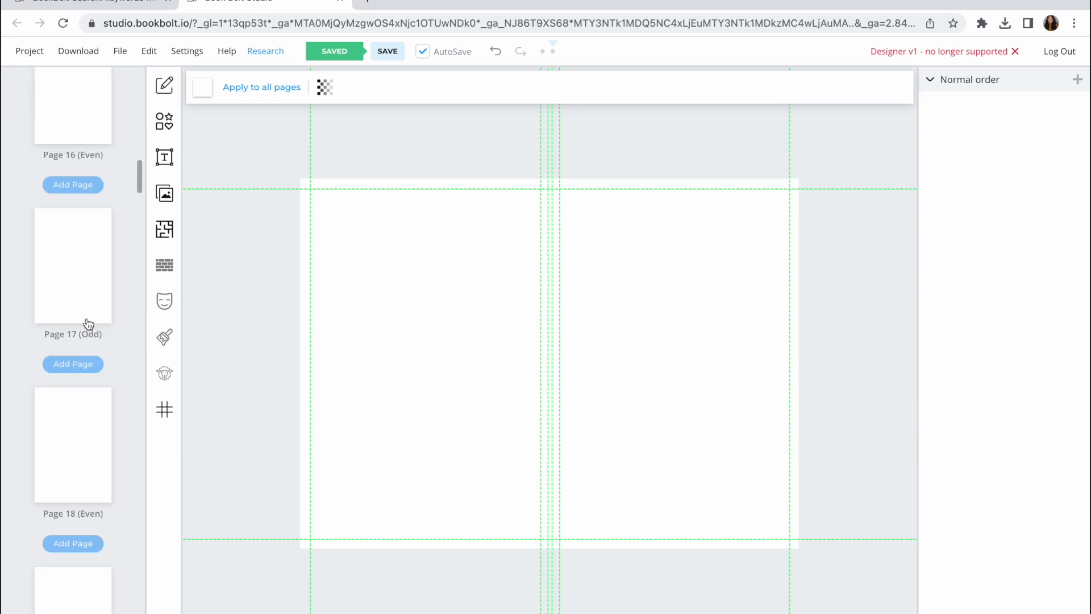
scroll(89, 321, up, 20)
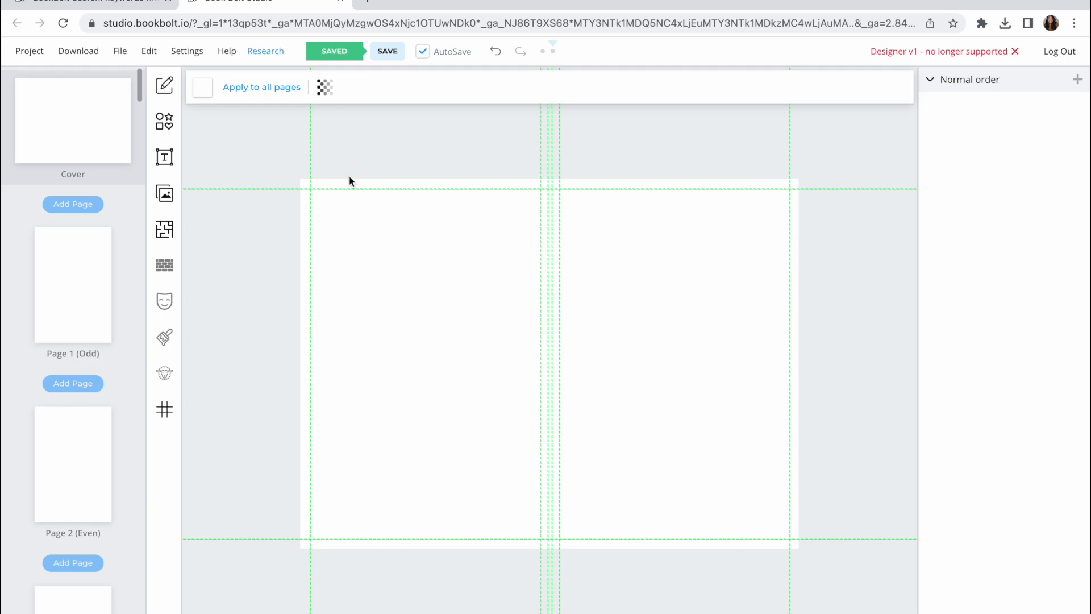
Open the image library and look through its My Uploads, Pixabay and Unsplash sources
click(166, 195)
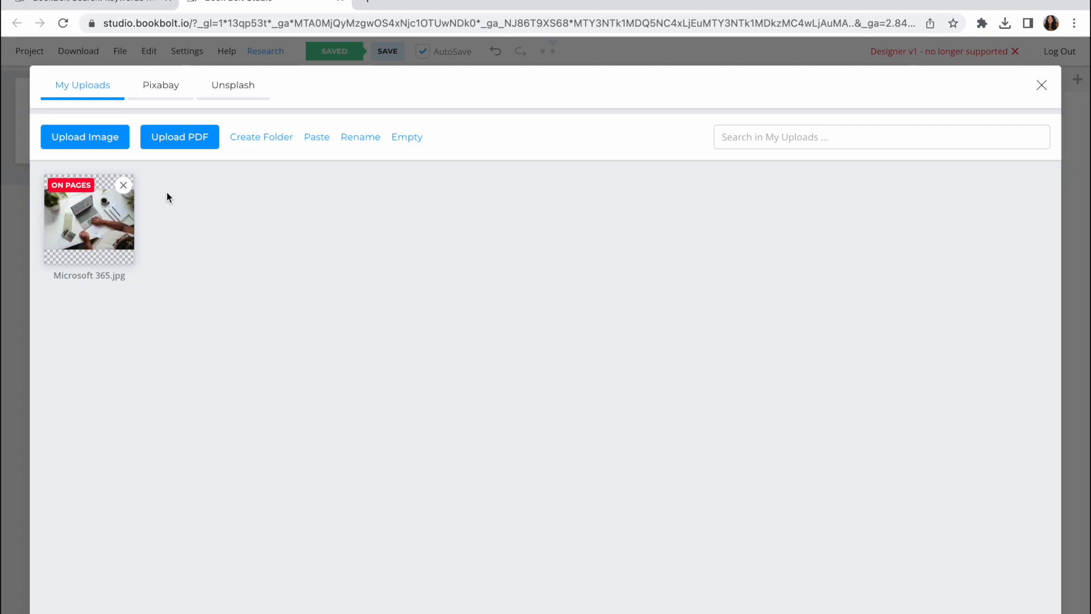
click(159, 95)
click(236, 95)
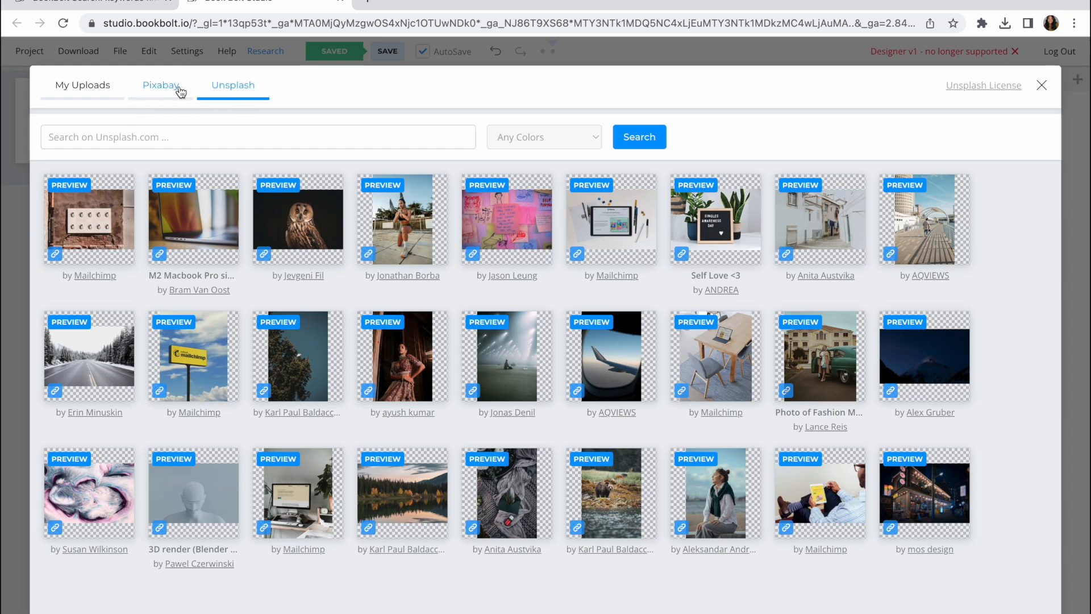
click(186, 90)
click(225, 90)
click(84, 91)
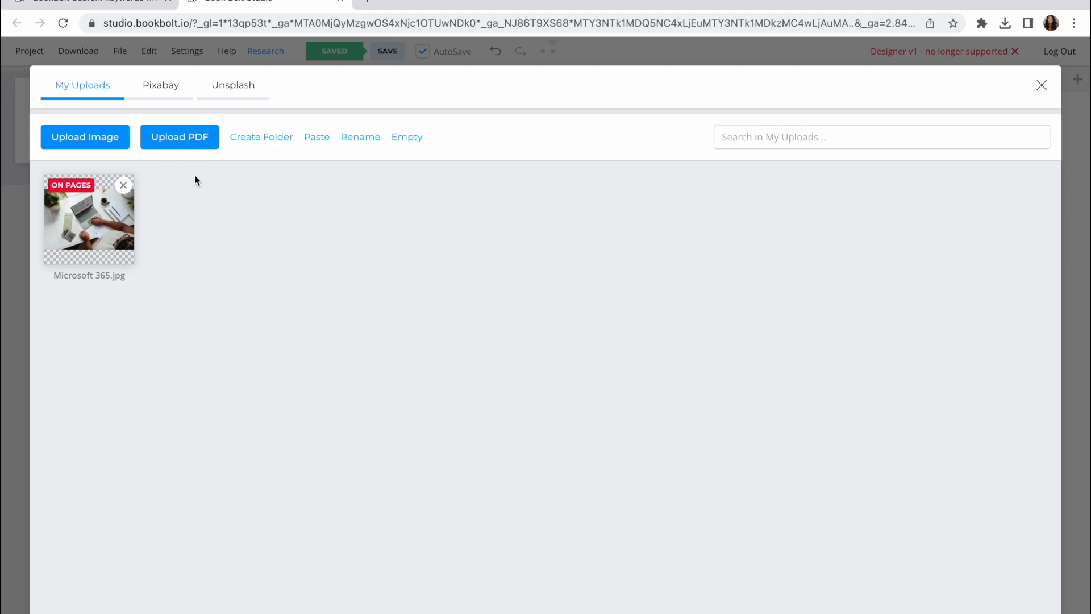
Search Unsplash for "ceo" and place the photo of a woman working on a laptop by a window on the front cover
click(233, 93)
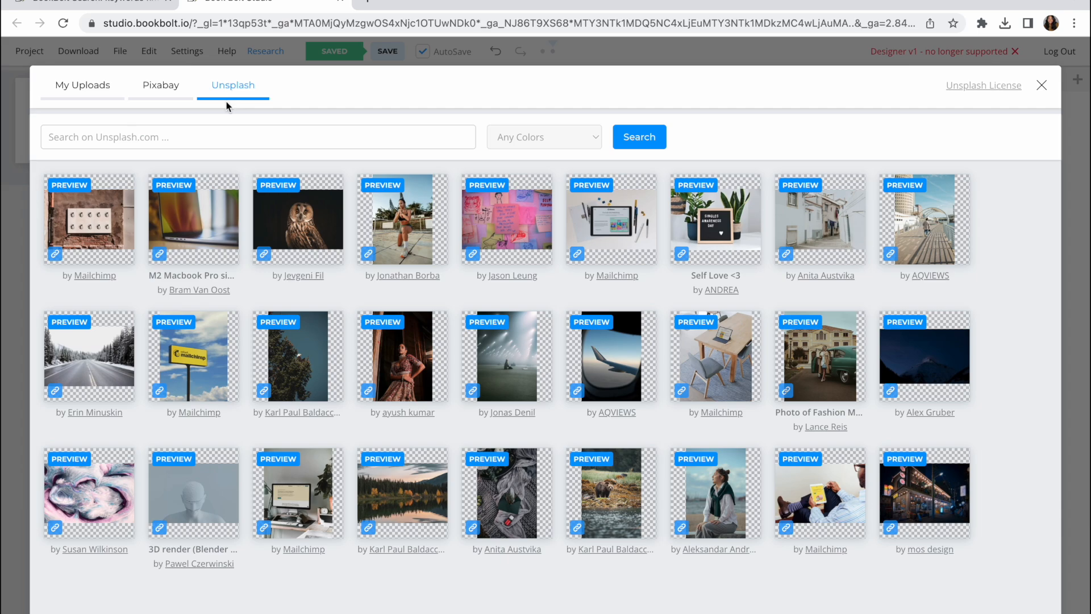
click(203, 133)
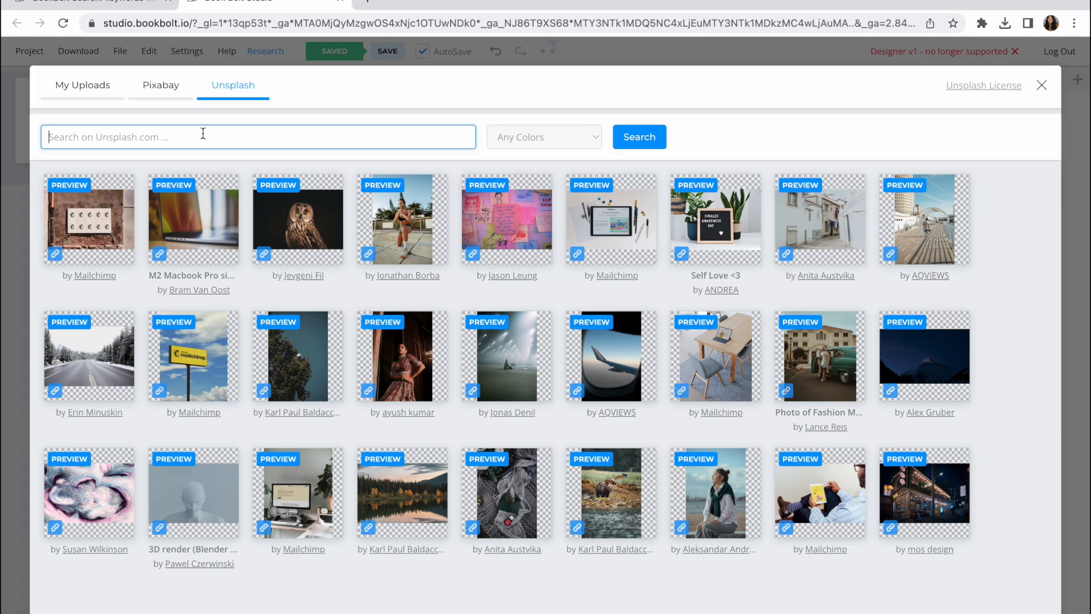
text(ceo)
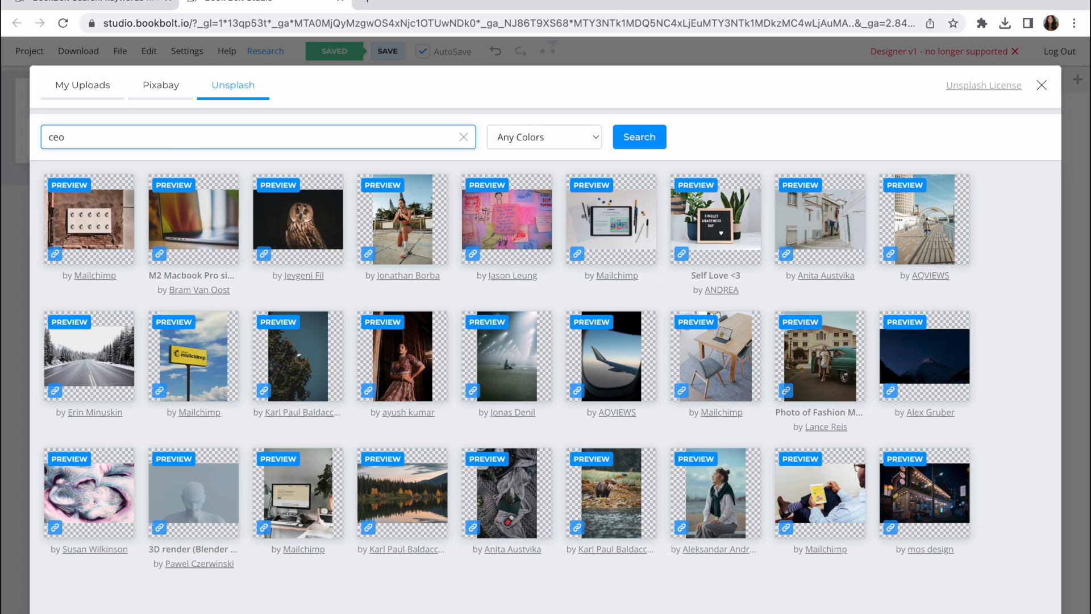
key(Return)
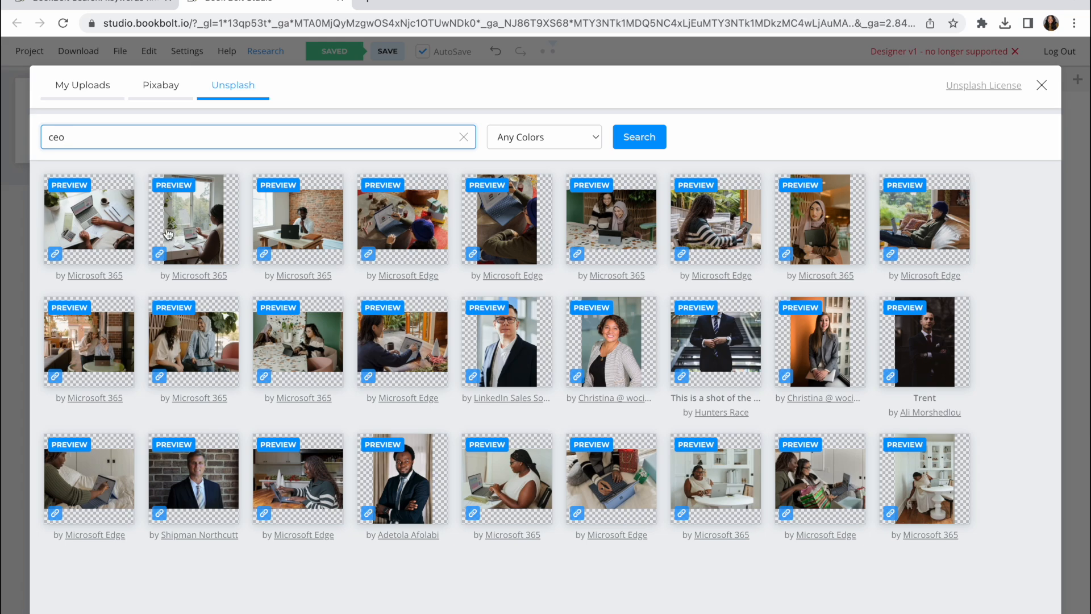
click(189, 236)
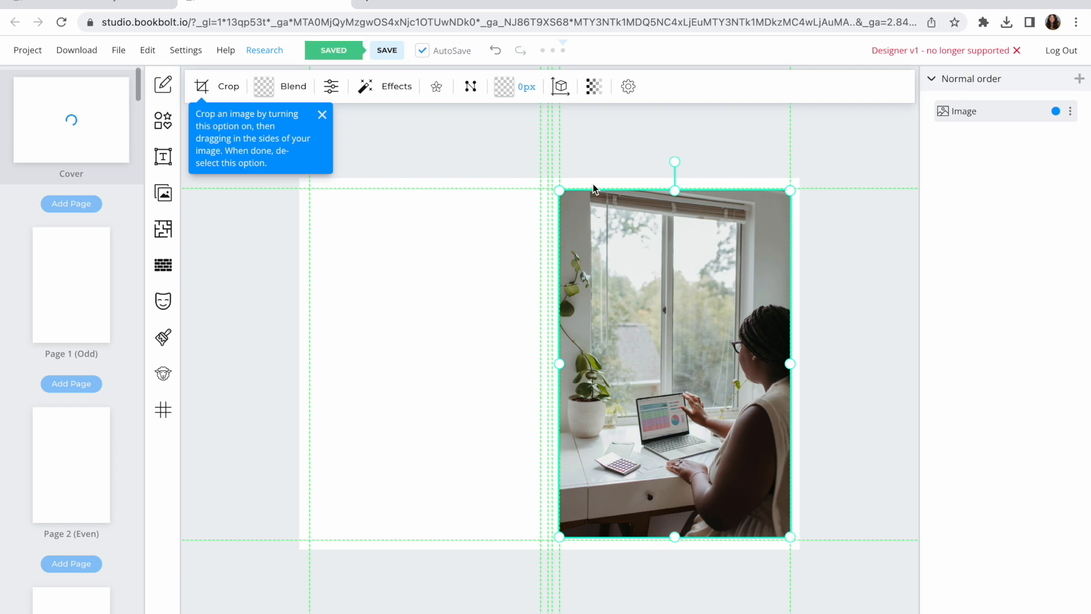
click(526, 285)
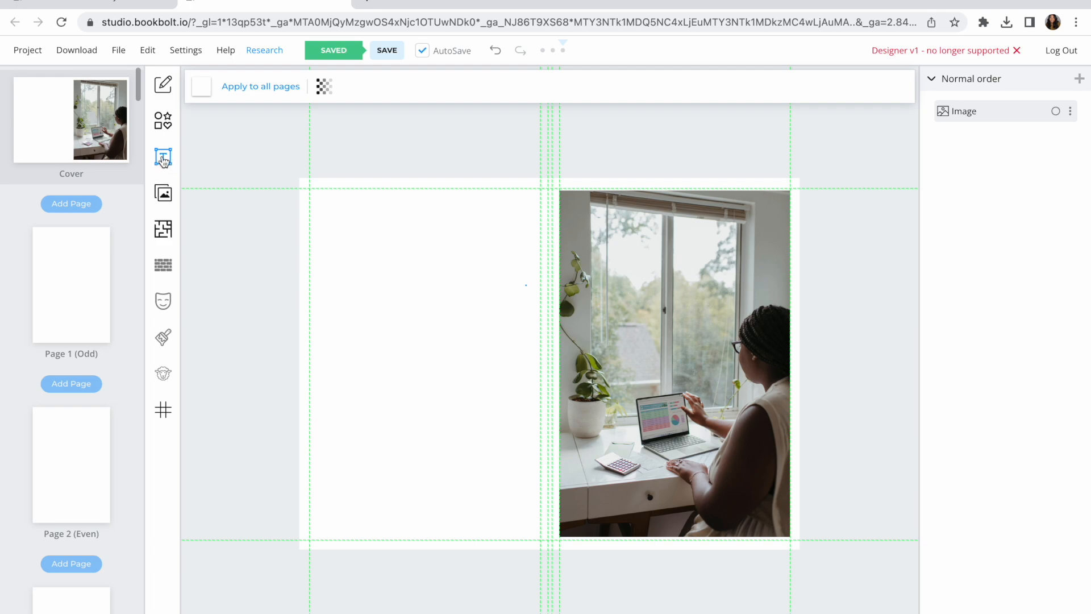
Add a heading to the cover reading "Her Hustle" with "Journal" on a second line
click(164, 159)
click(260, 104)
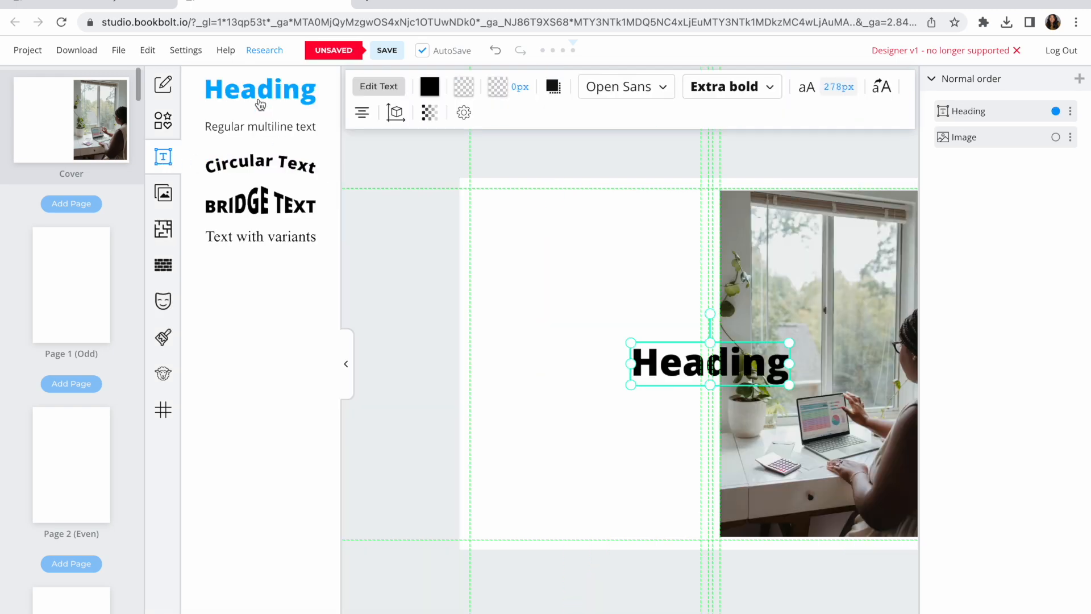
double_click(667, 352)
text(H)
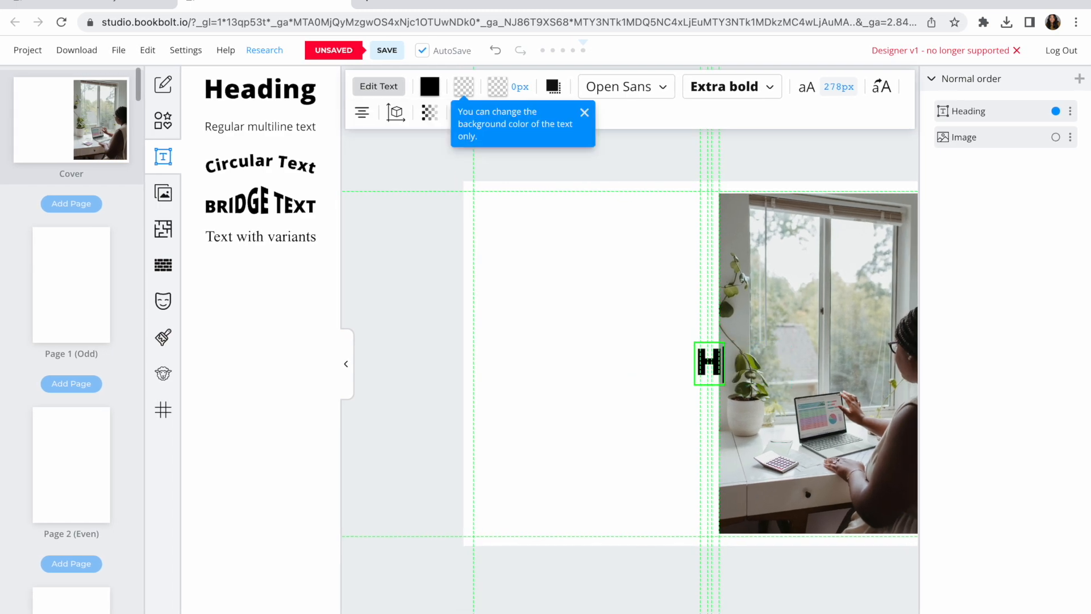
text(er Hustle)
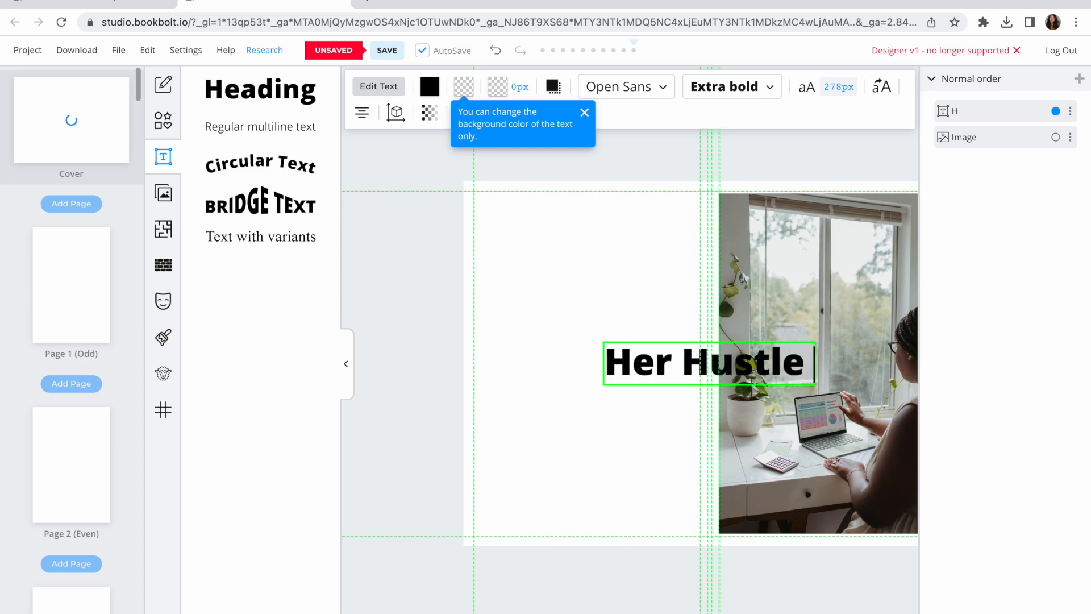
key(Return)
text(Journel)
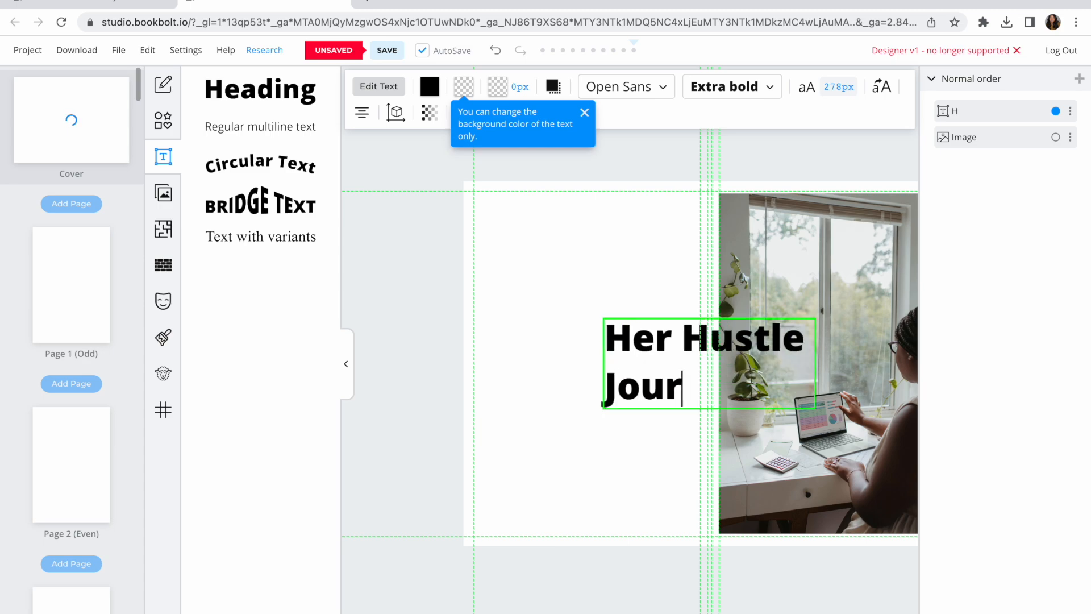
key(BackSpace)
key(BackSpace)
text(al)
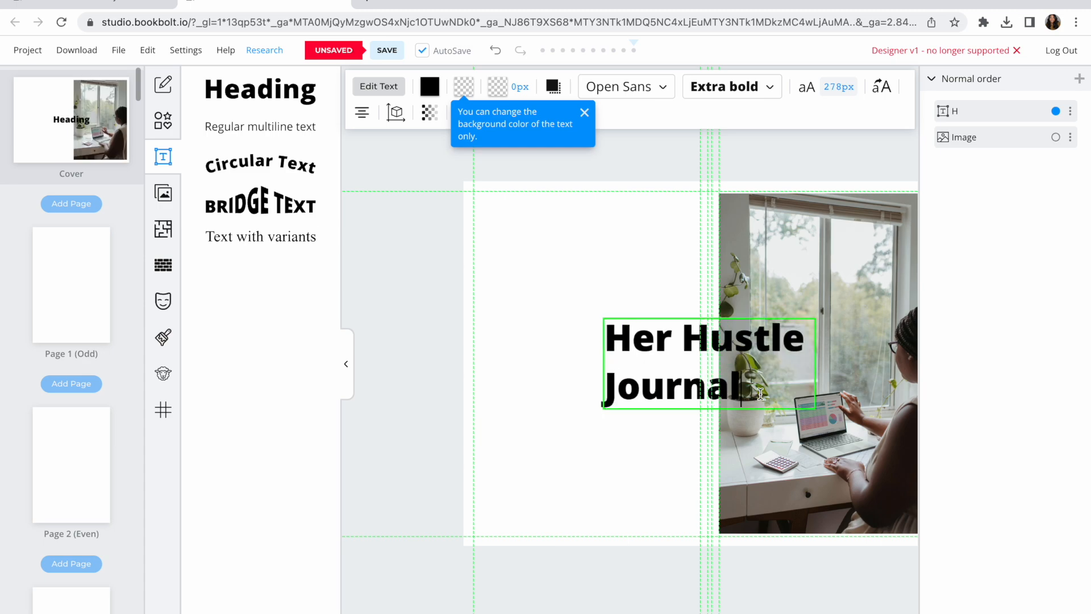
Center-align the two lines of the "Her Hustle Journal" heading
key(ctrl+a)
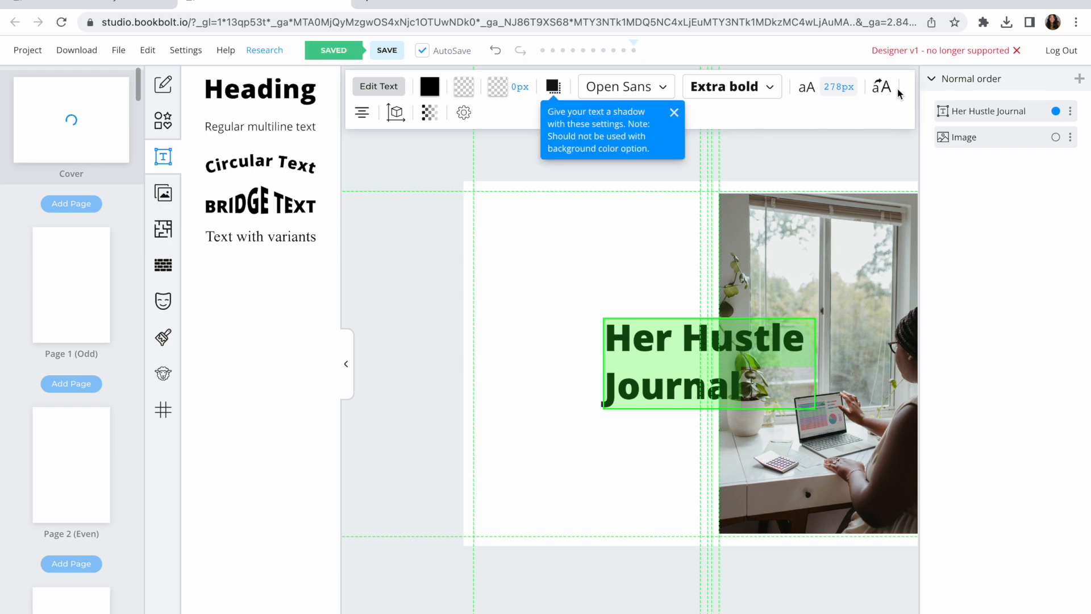
click(364, 115)
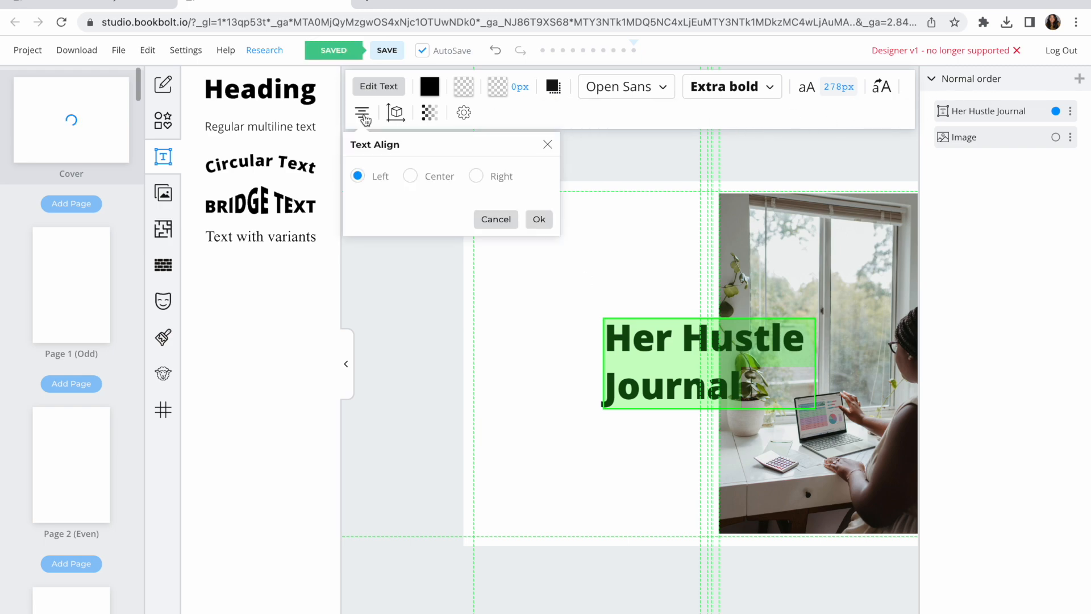
click(410, 175)
click(537, 221)
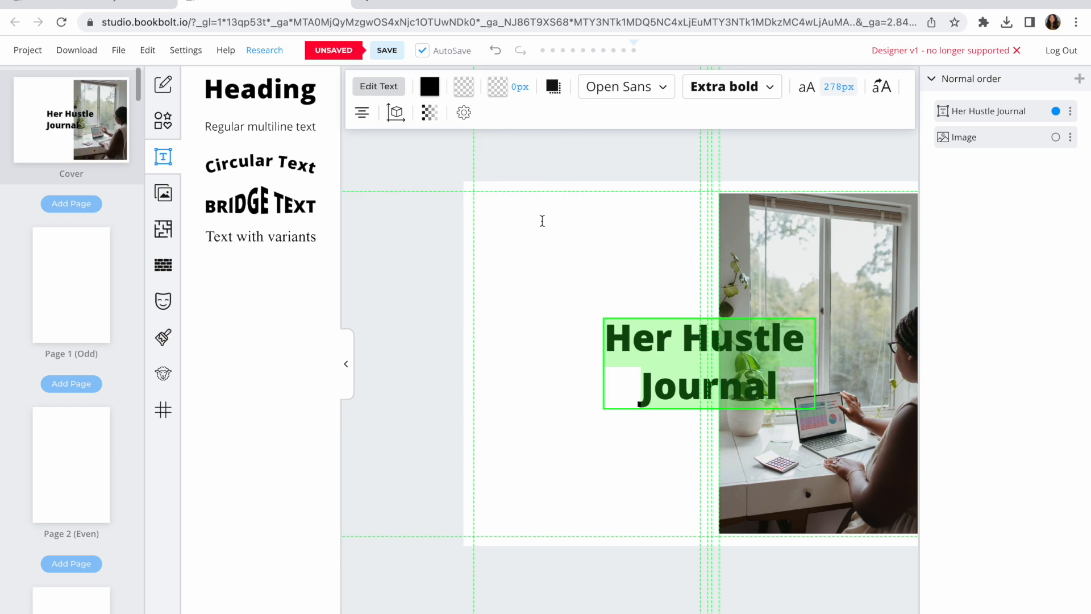
click(689, 579)
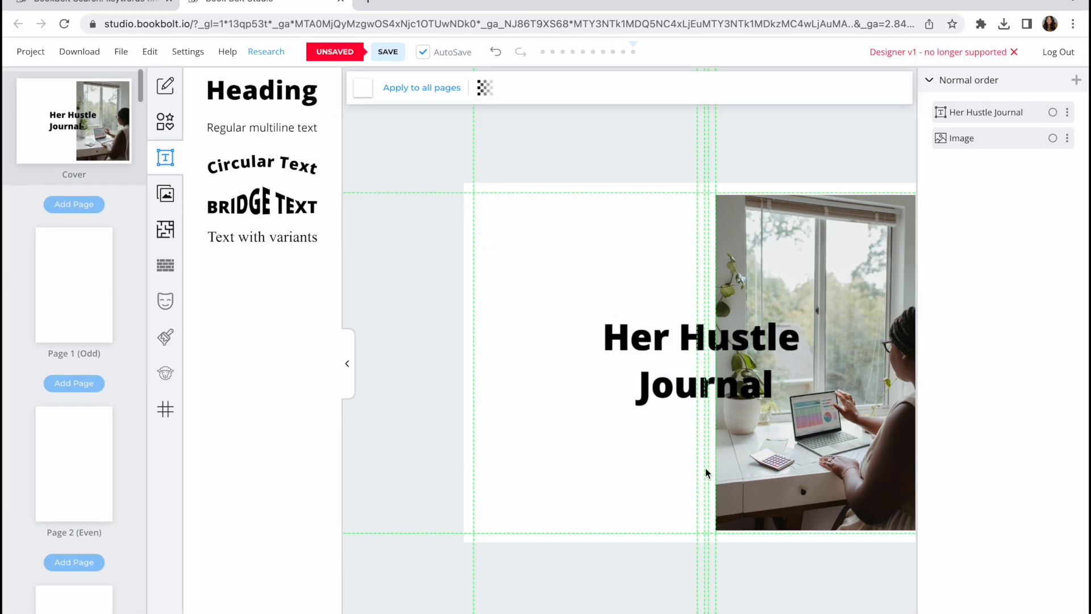
Shift the front-cover photo slightly toward the spine and keep the layers in Normal order
mouse_move(775, 437)
mouse_down()
mouse_move(691, 437)
mouse_move(765, 436)
mouse_up()
click(931, 81)
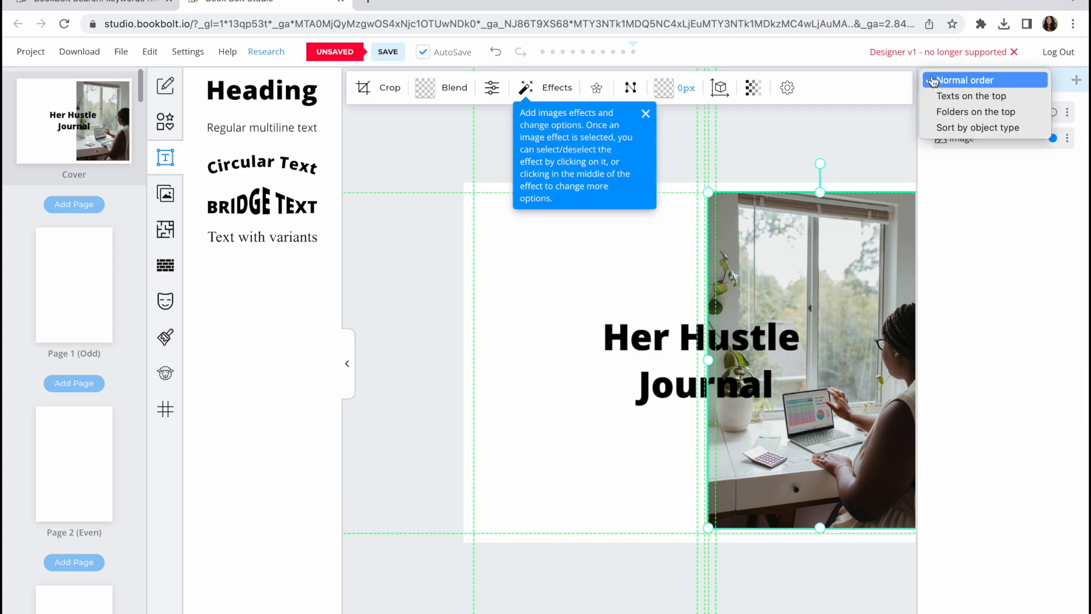
click(888, 118)
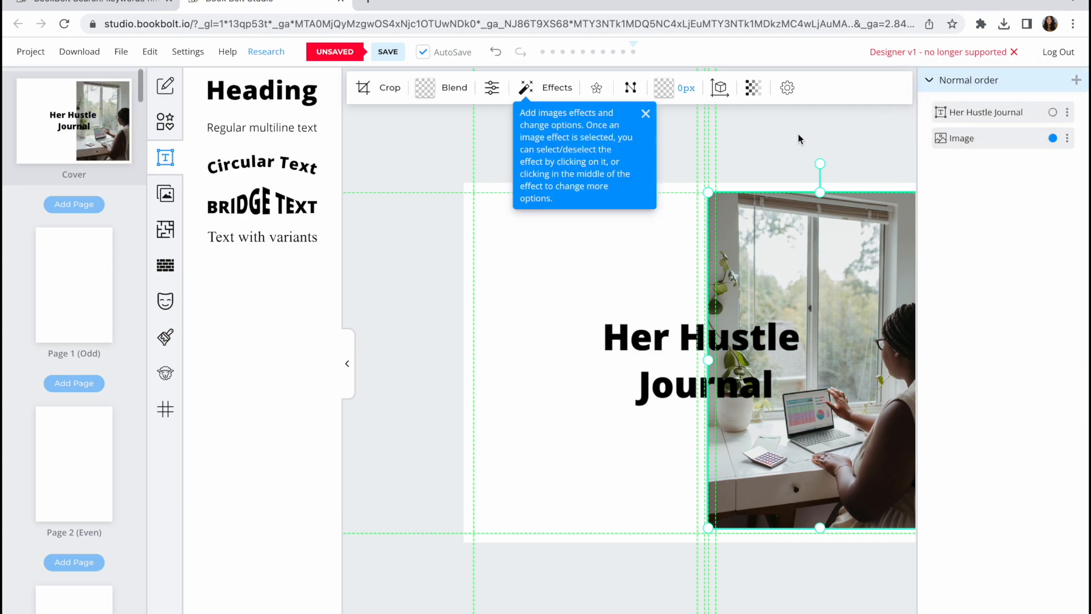
Fit the photo to the front-cover guides and place the "Her Hustle Journal" heading, scaled down, centered over the photo's upper part
click(347, 364)
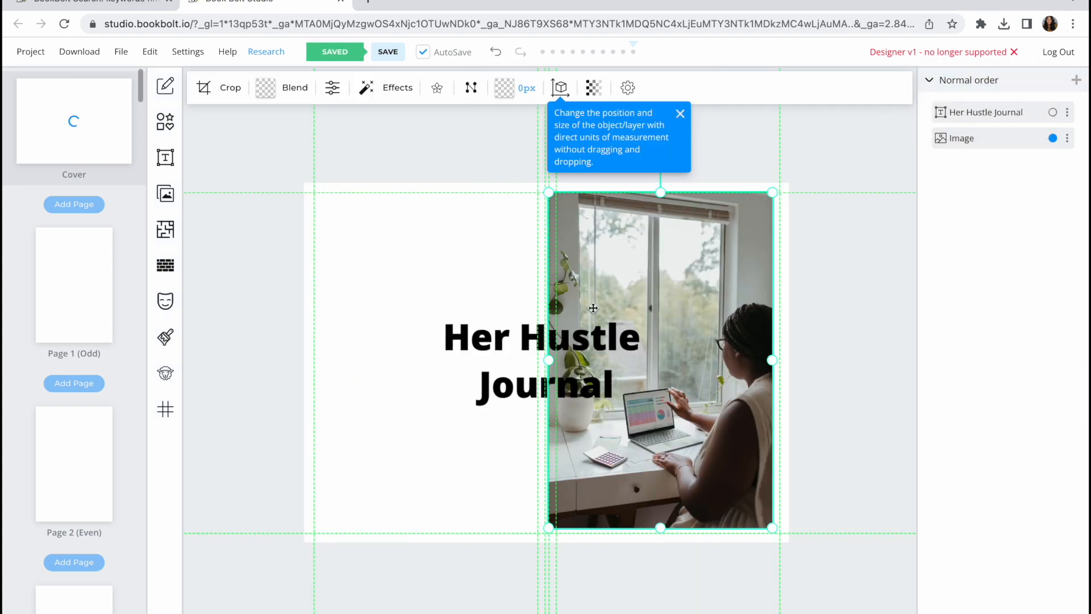
drag(593, 309, 601, 308)
drag(463, 342, 586, 239)
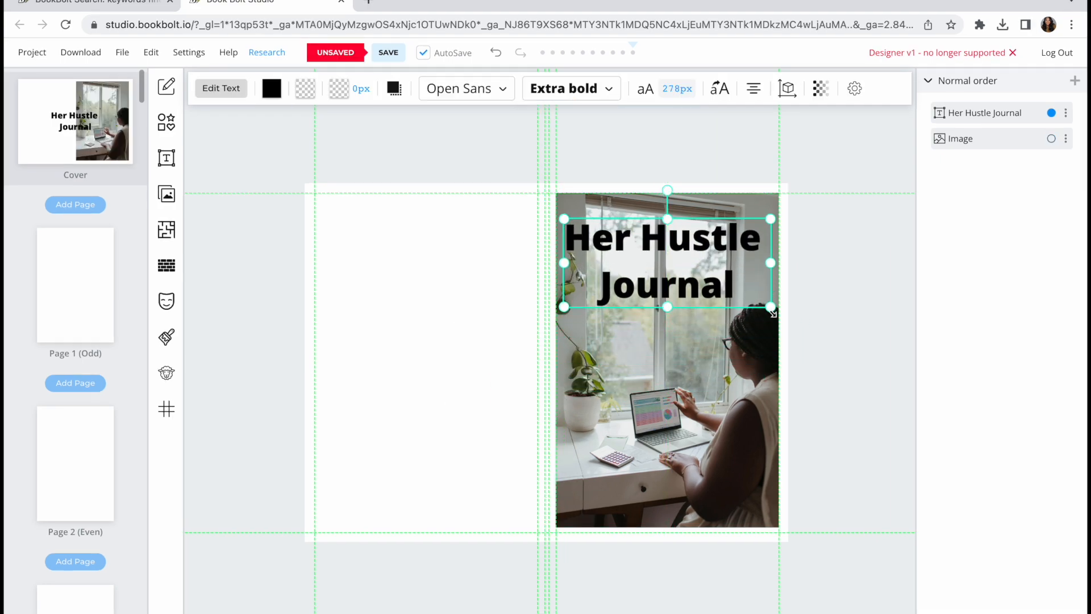
drag(773, 312, 719, 289)
drag(632, 264, 659, 264)
Change the font of the whole "Her Hustle Journal" heading to Alex Brush
double_click(657, 265)
click(720, 271)
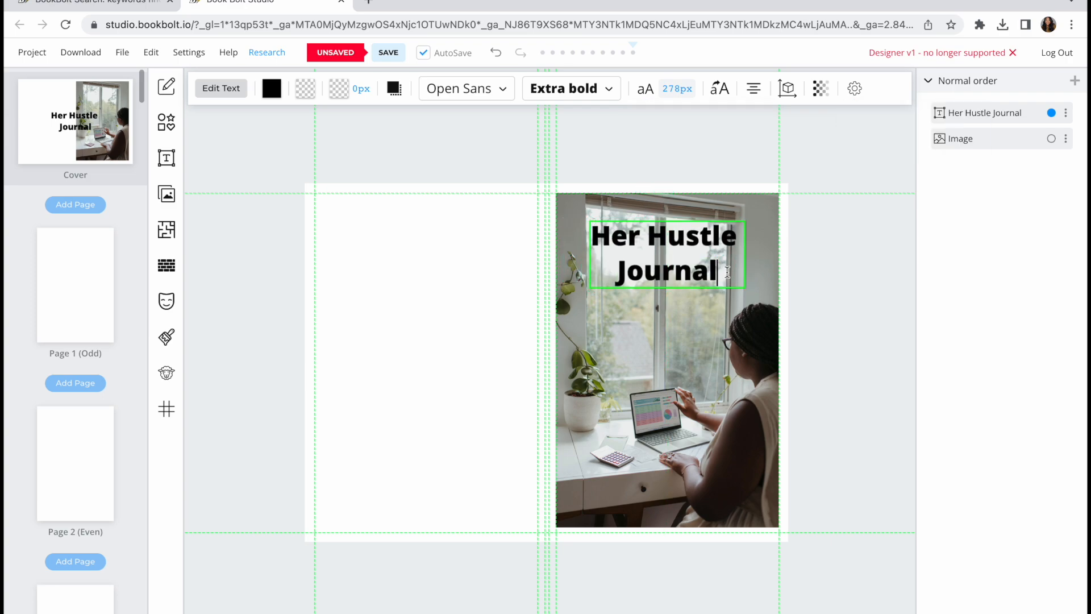
key(ctrl+a)
click(484, 88)
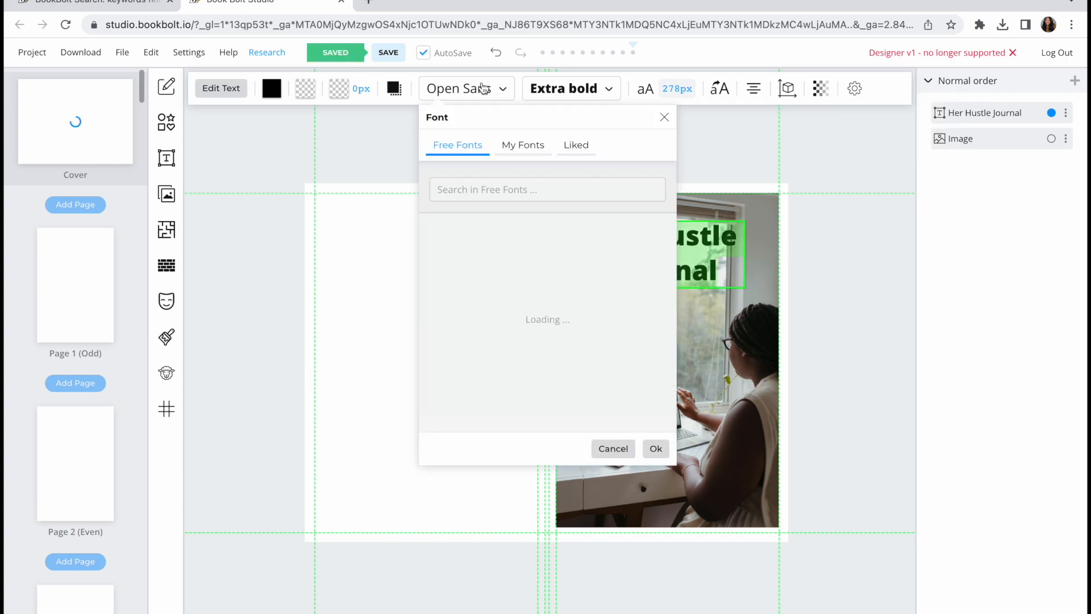
scroll(505, 301, down, 4)
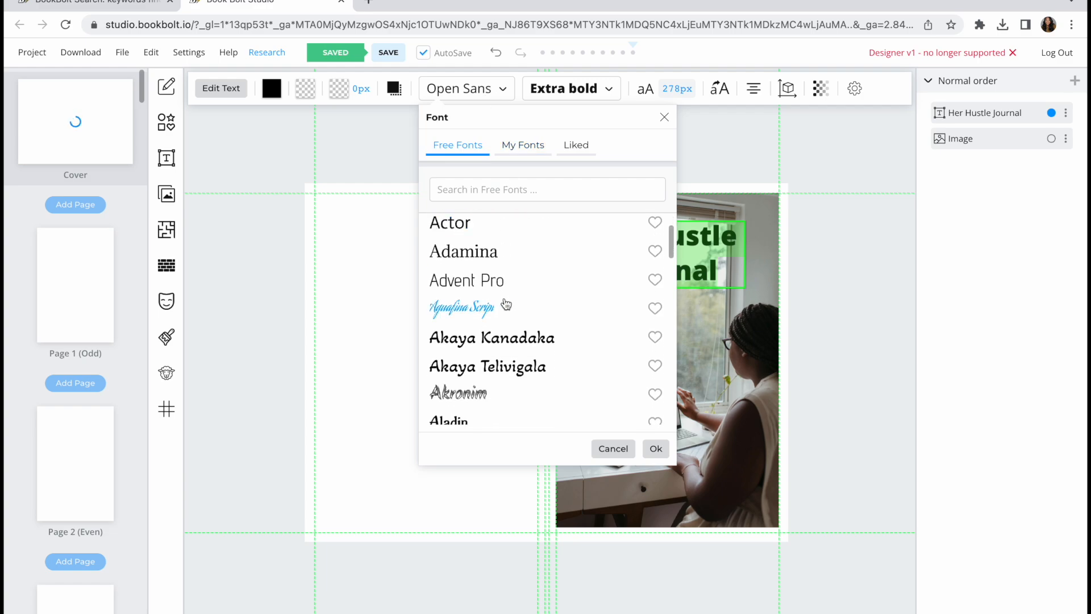
scroll(505, 306, down, 10)
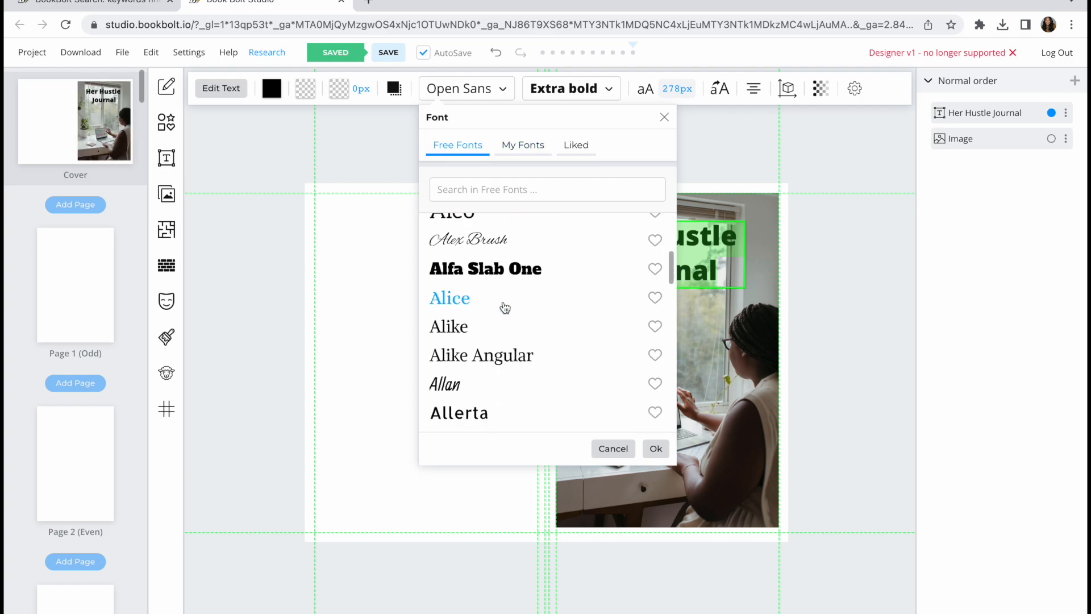
scroll(505, 308, up, 1)
click(504, 289)
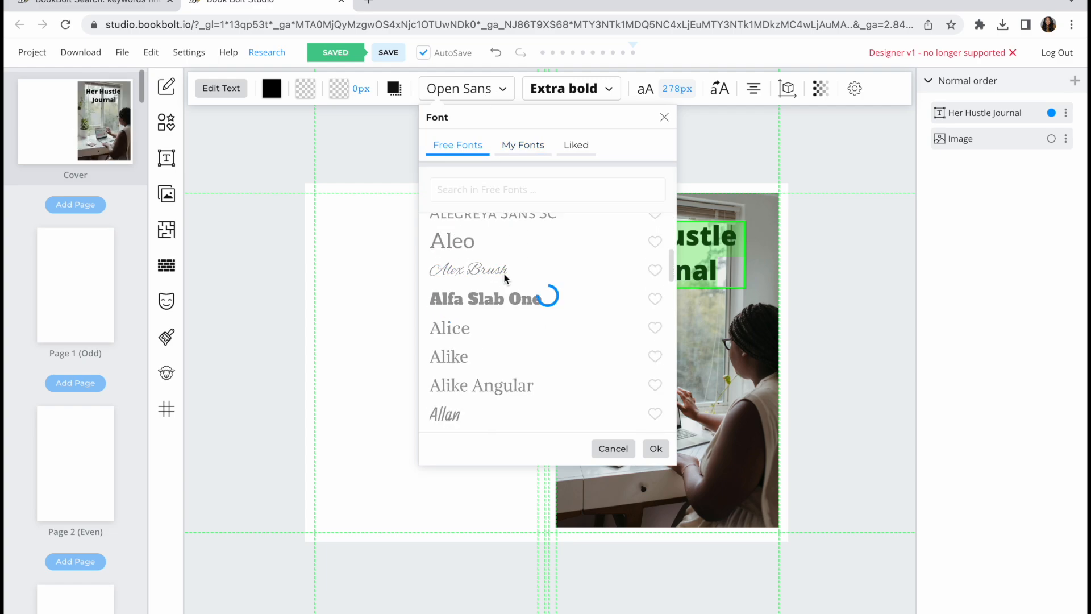
click(723, 282)
click(774, 279)
click(679, 269)
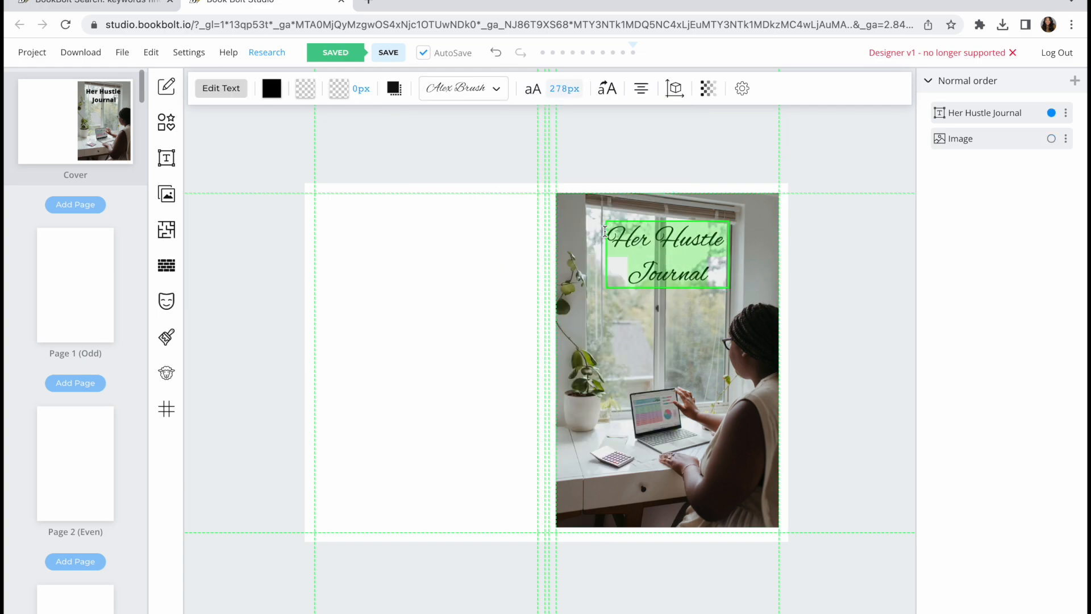
Reduce the line height of the "Her Hustle Journal" heading so its two lines sit closer together
click(533, 89)
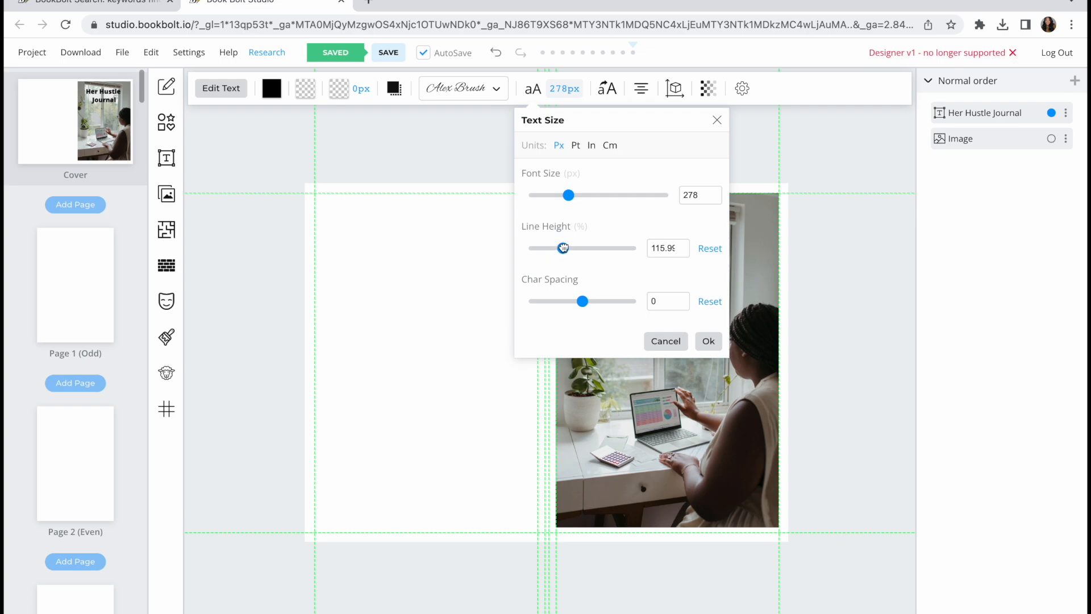
drag(563, 248, 552, 249)
click(706, 341)
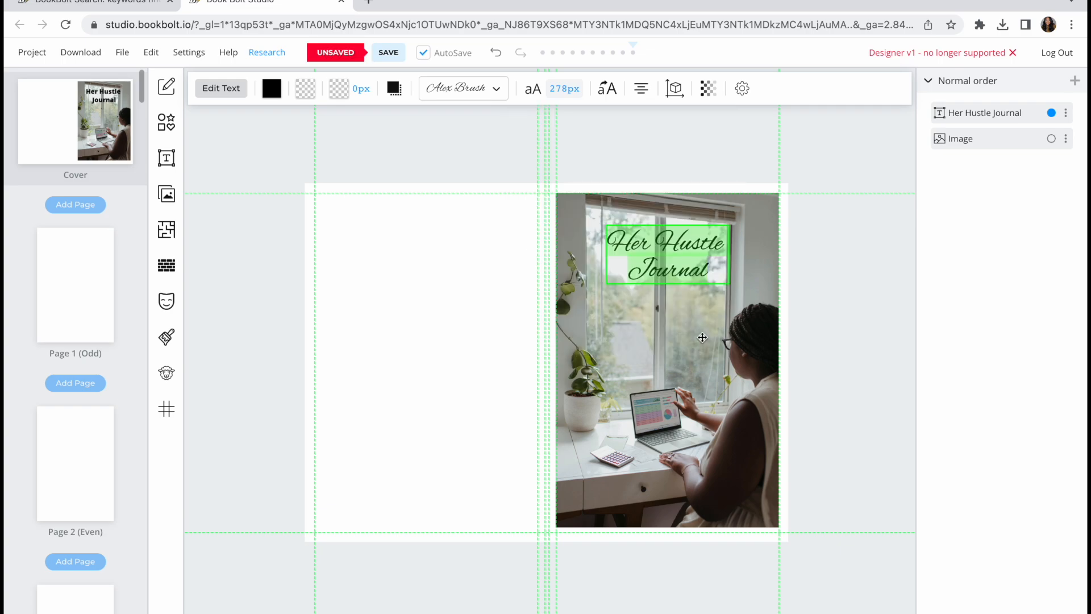
Enlarge the "Her Hustle Journal" heading slightly and center it horizontally on the front cover
click(693, 318)
click(676, 273)
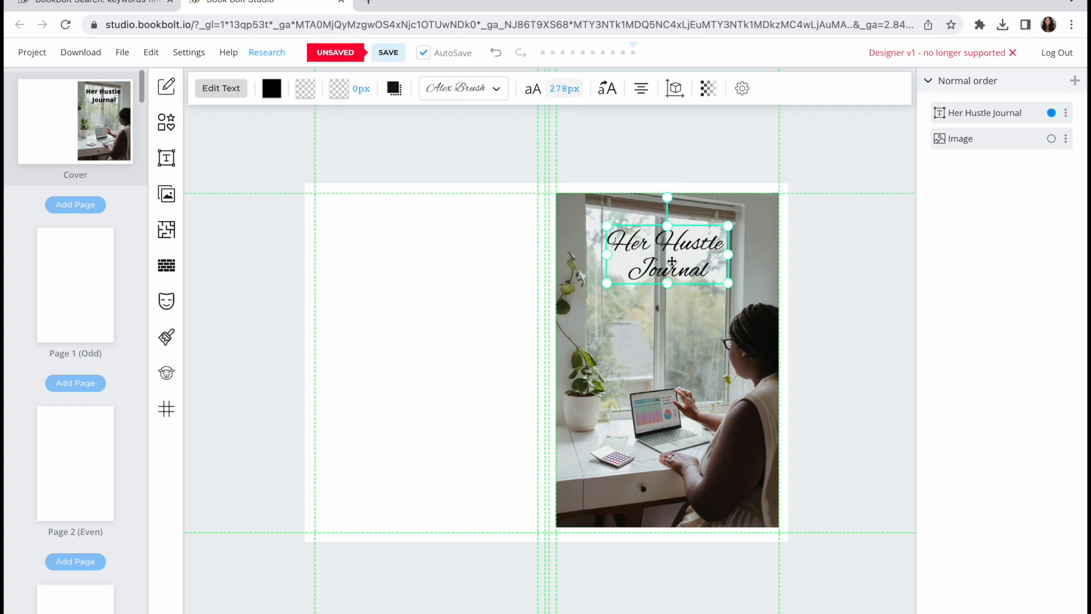
drag(734, 285, 762, 287)
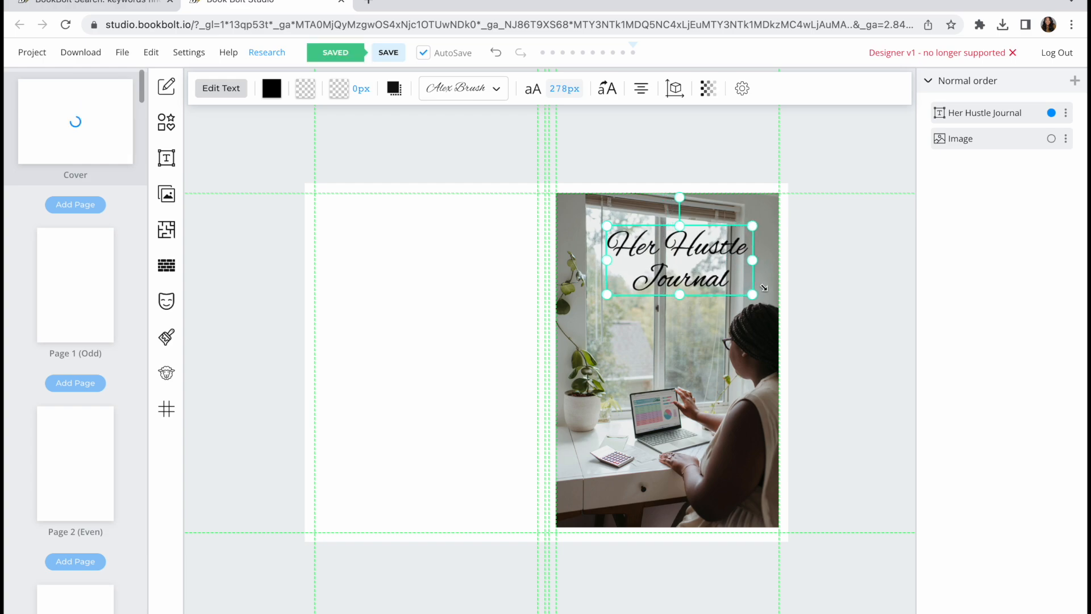
click(800, 307)
drag(693, 274, 681, 274)
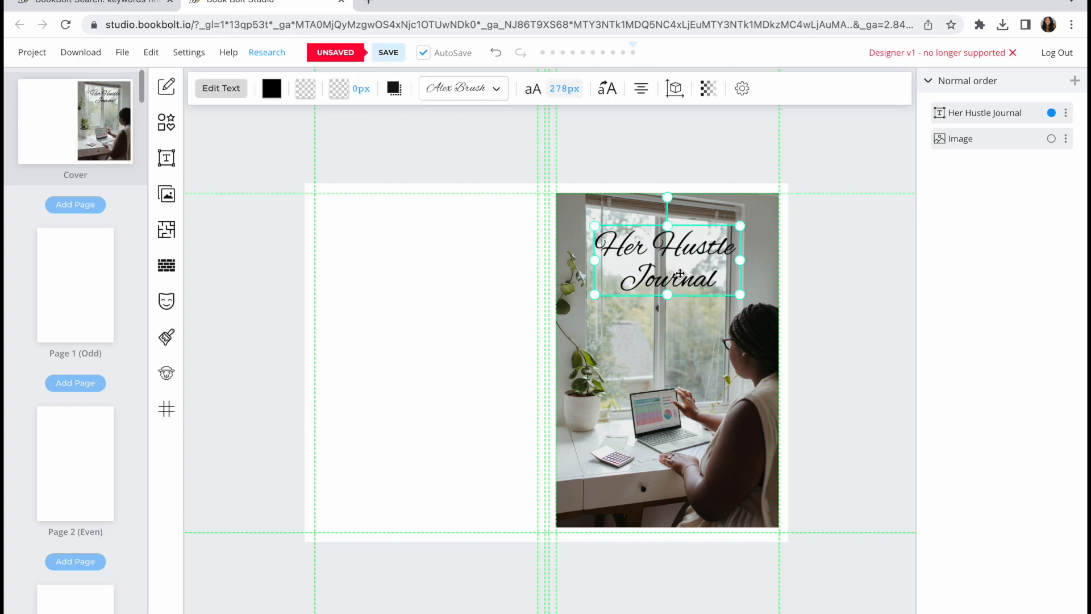
click(820, 259)
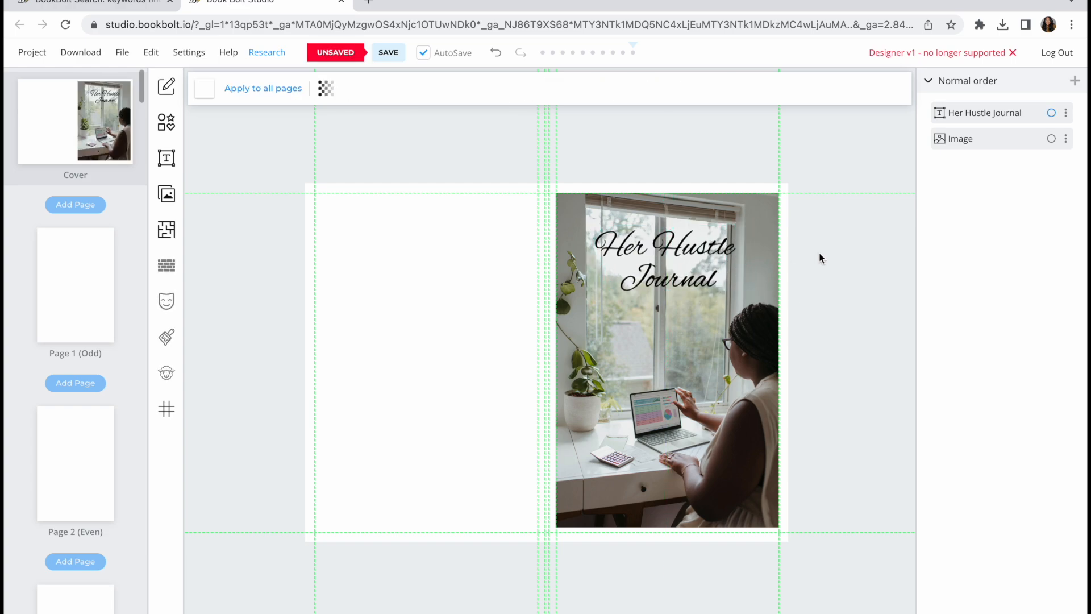
Add a regular multiline text to the cover reading "By" followed by the author's name
click(166, 158)
click(260, 135)
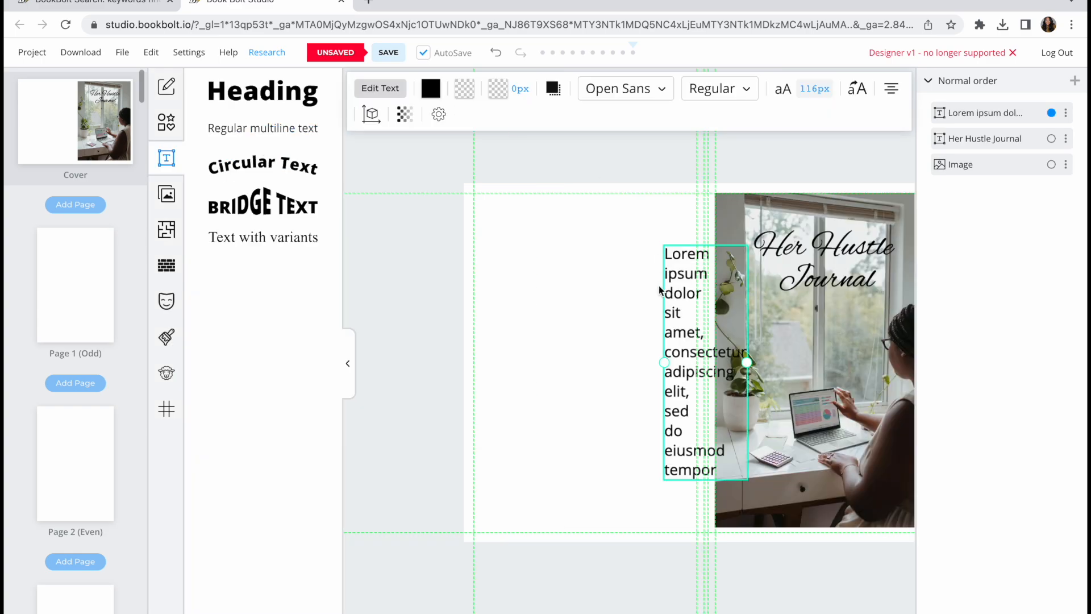
double_click(683, 319)
key(ctrl+a)
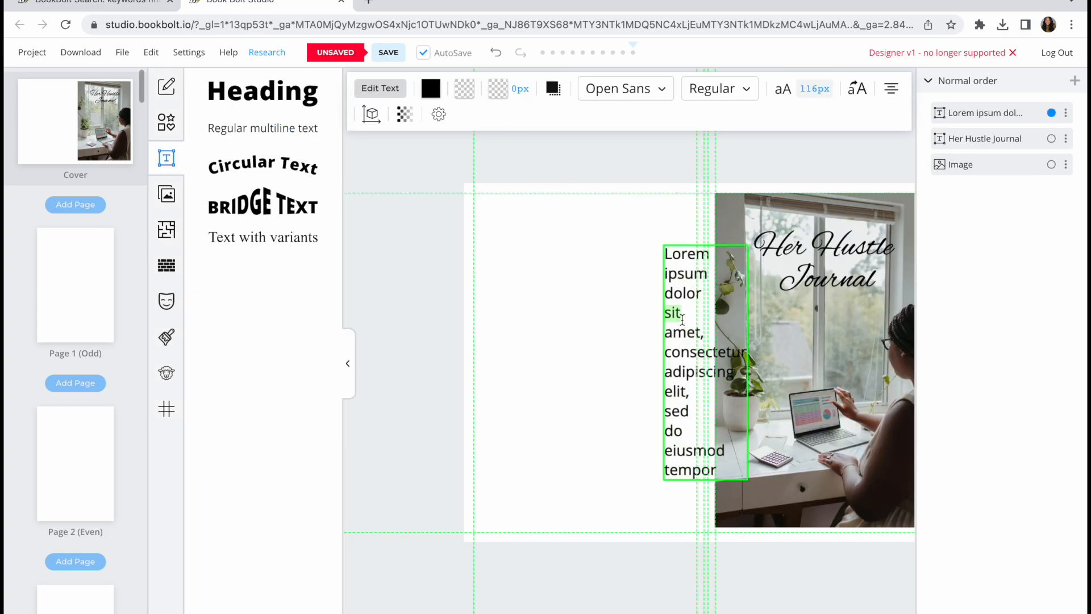
text(BY)
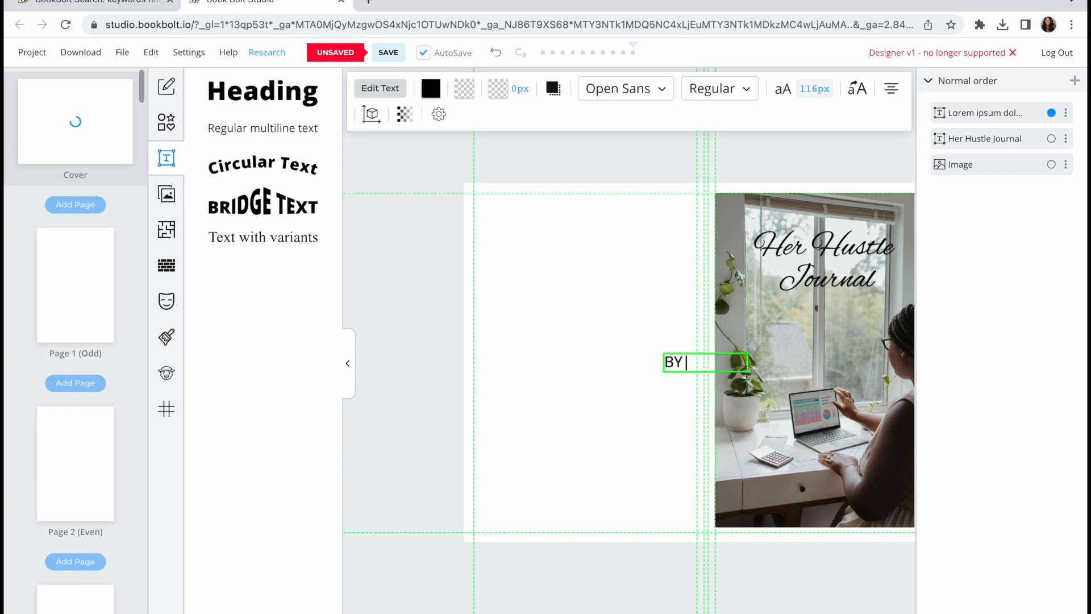
text(y Troyia mona)
key(BackSpace)
key(BackSpace)
key(BackSpace)
key(BackSpace)
key(BackSpace)
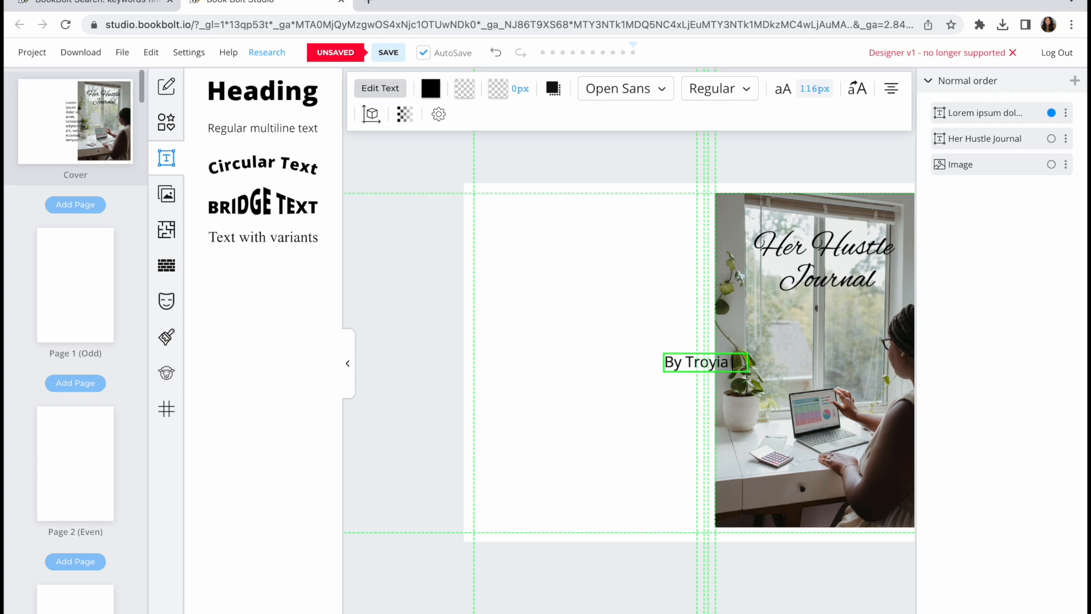
text(Monay)
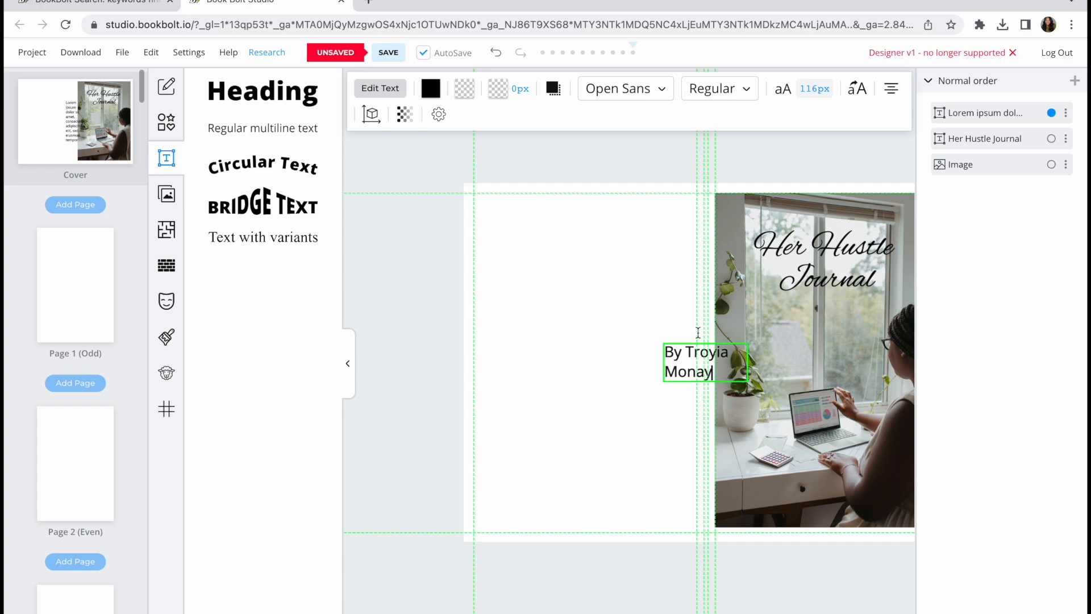
click(757, 421)
Widen the author byline's text box so it fits on one line, and center-align its text
click(674, 366)
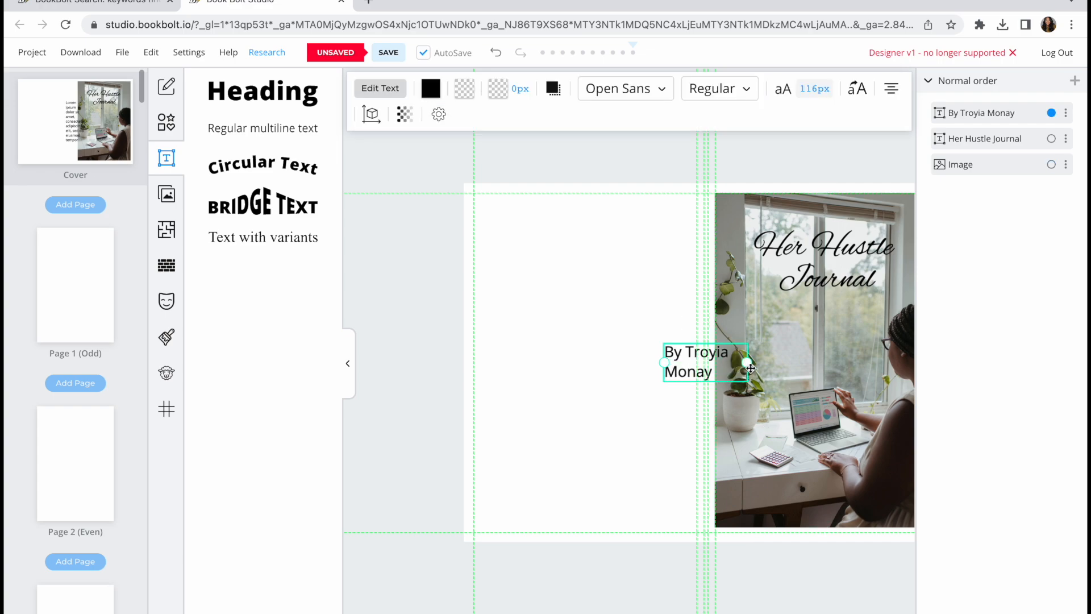
drag(753, 368, 829, 361)
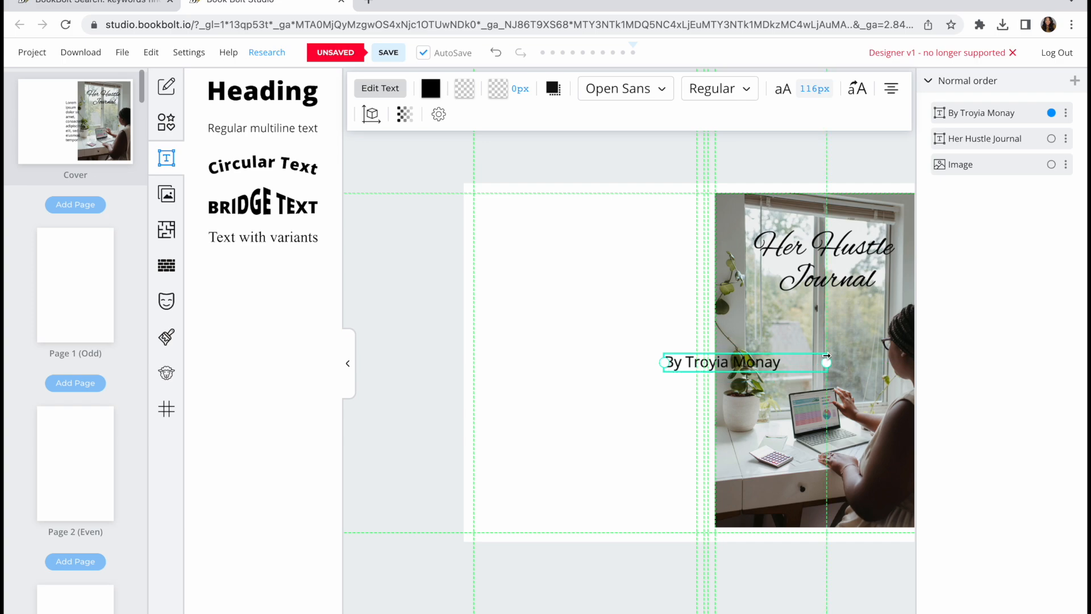
double_click(785, 362)
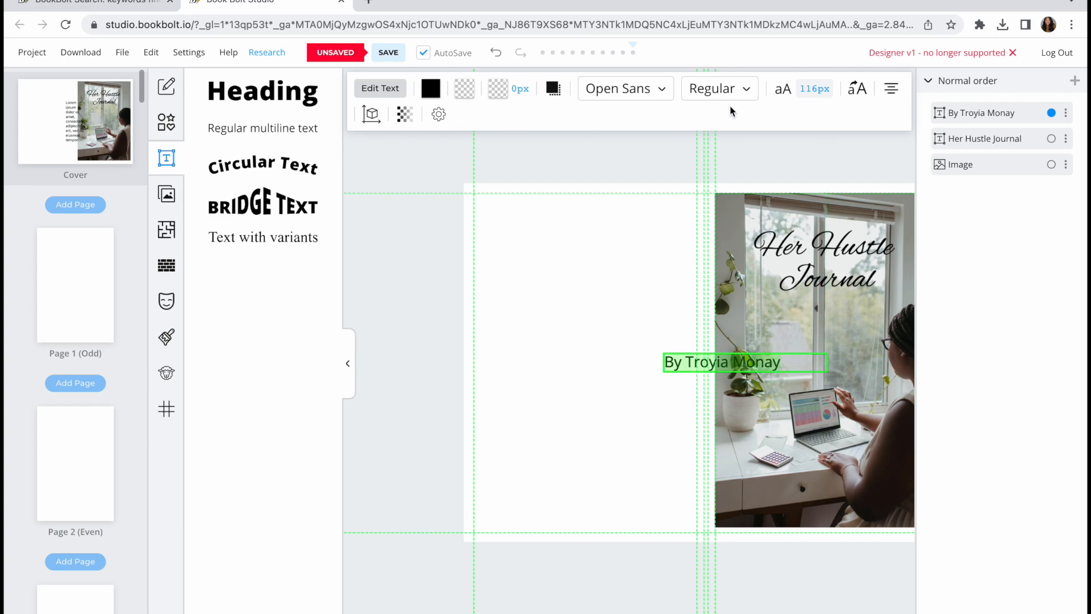
click(891, 88)
click(932, 151)
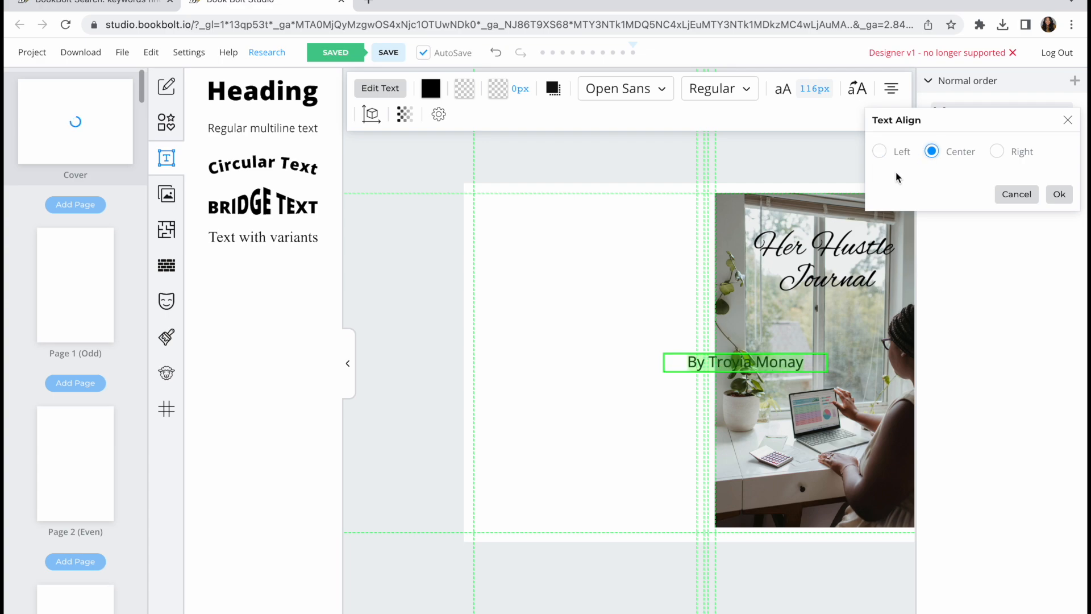
click(630, 193)
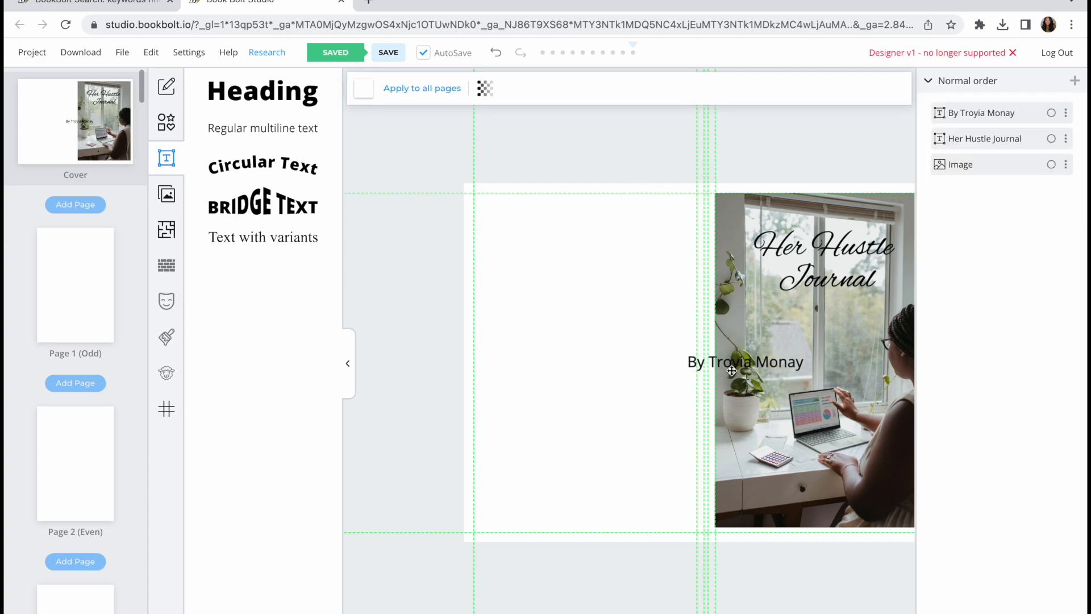
Move the author byline onto the front cover, centered directly below the "Her Hustle Journal" heading
click(348, 363)
click(548, 367)
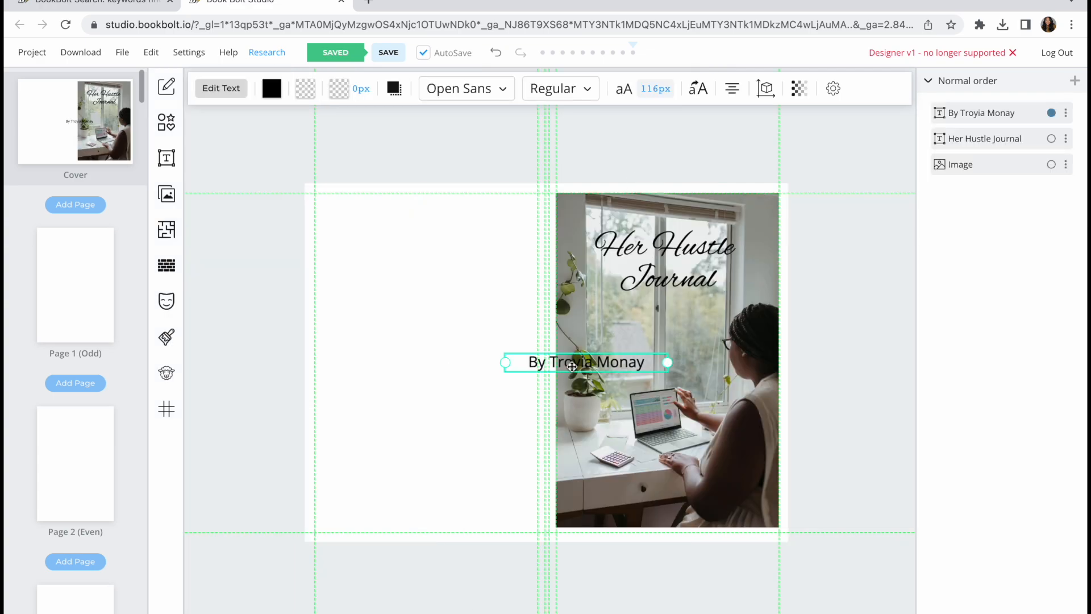
drag(548, 367, 652, 308)
click(865, 244)
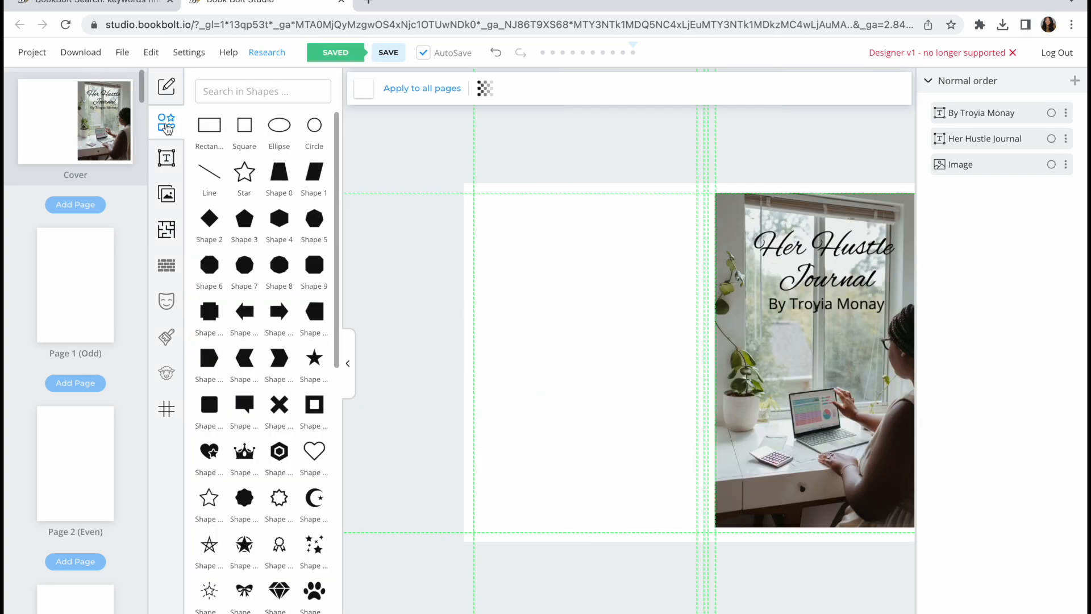
Add a rectangle shape and stretch it to fill the back cover within the guides
click(166, 121)
click(209, 125)
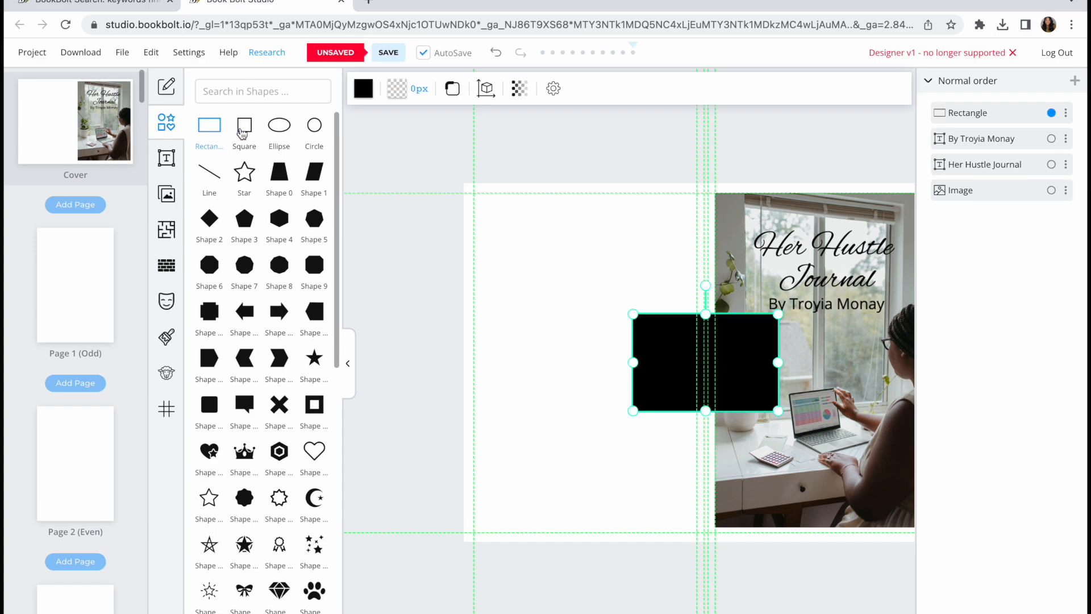
click(562, 269)
drag(655, 316, 503, 208)
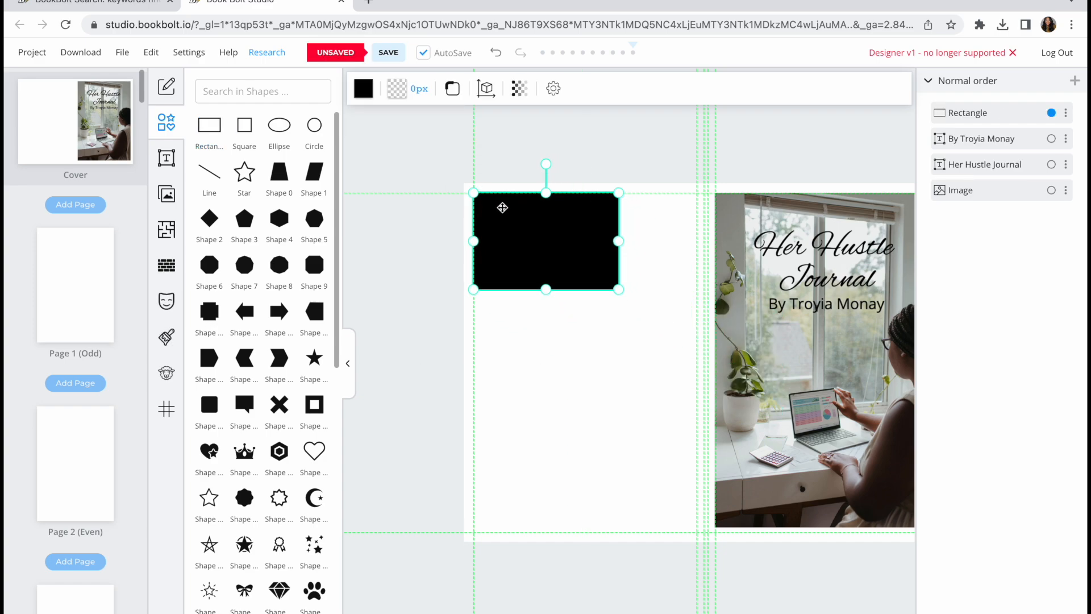
drag(619, 241, 697, 241)
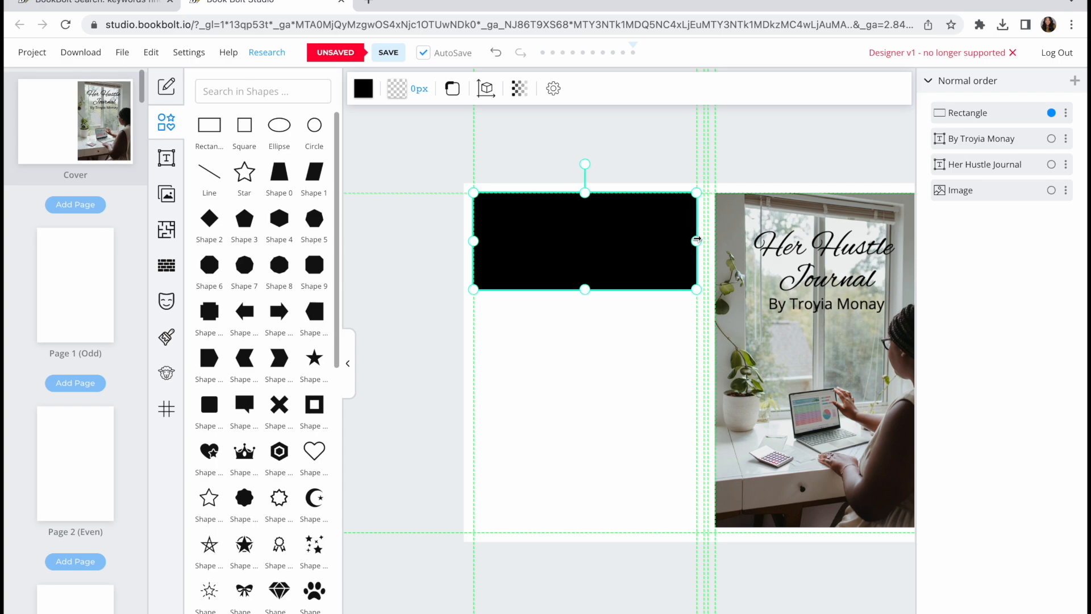
drag(585, 289, 579, 532)
Fill the back-cover rectangle with light pink, hex eda3a3
click(364, 90)
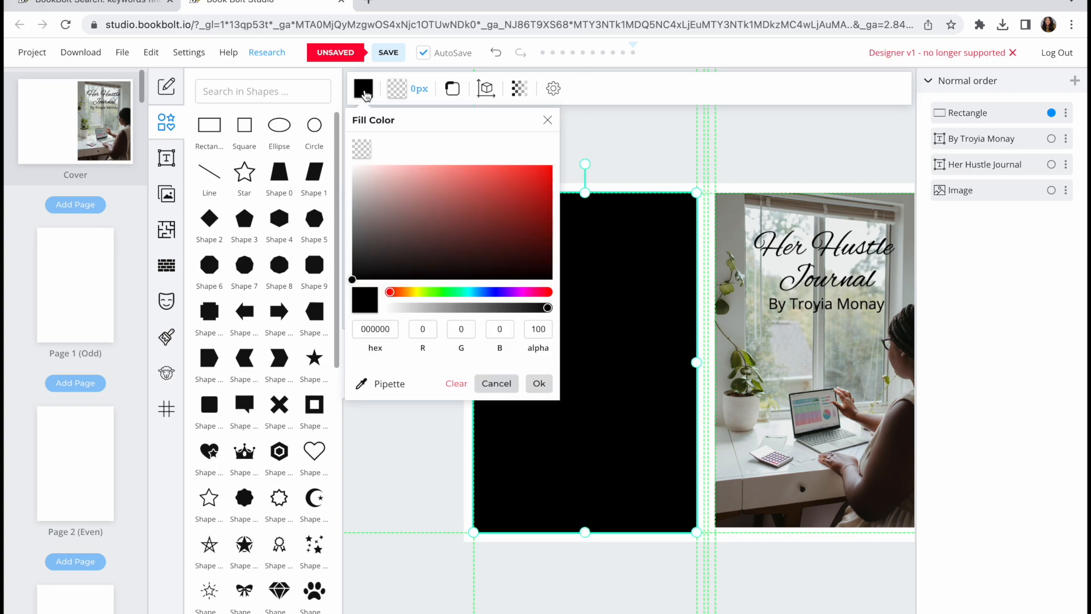
click(414, 174)
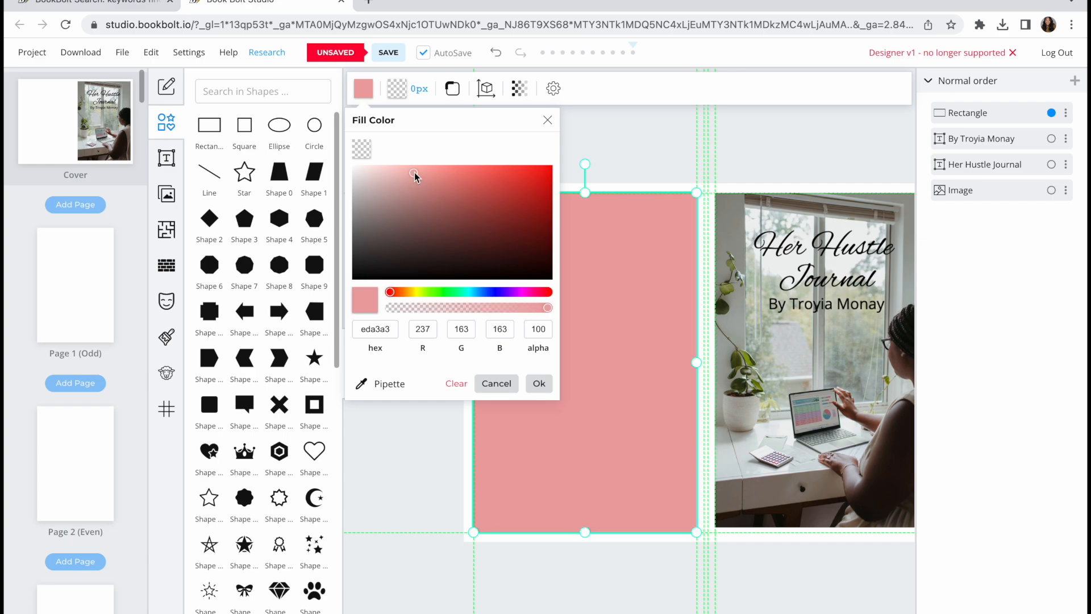
click(649, 174)
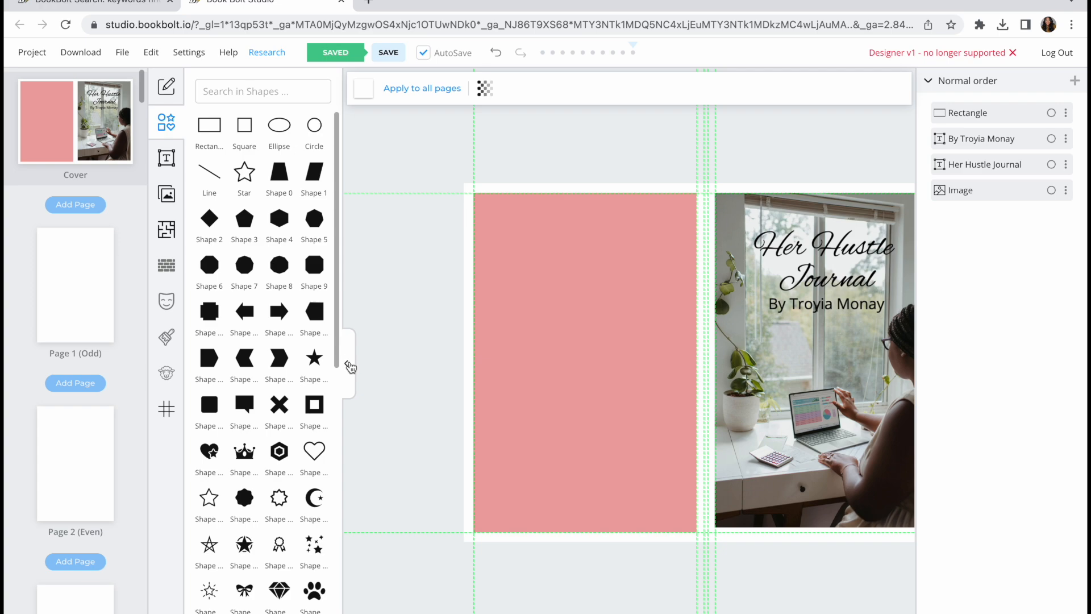
click(348, 364)
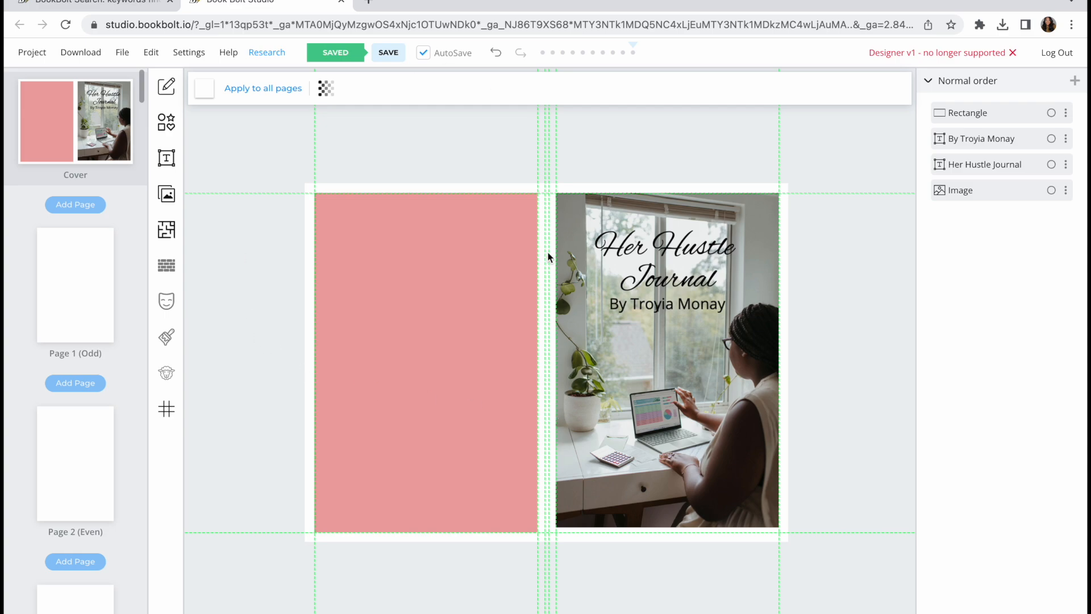
Open the interior templates library for page 1 and browse the available page designs
click(66, 299)
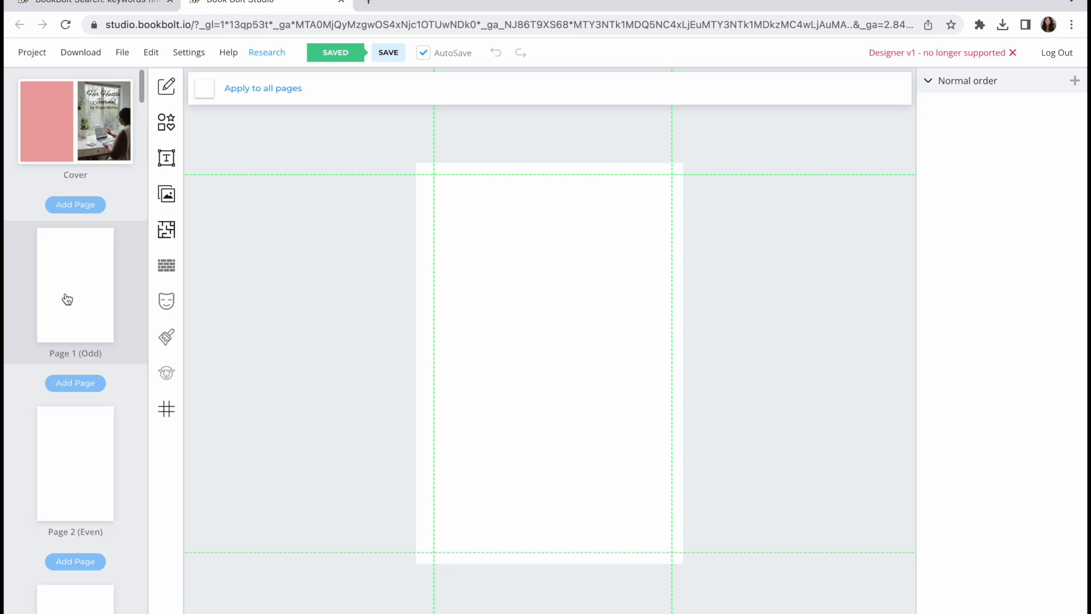
click(171, 235)
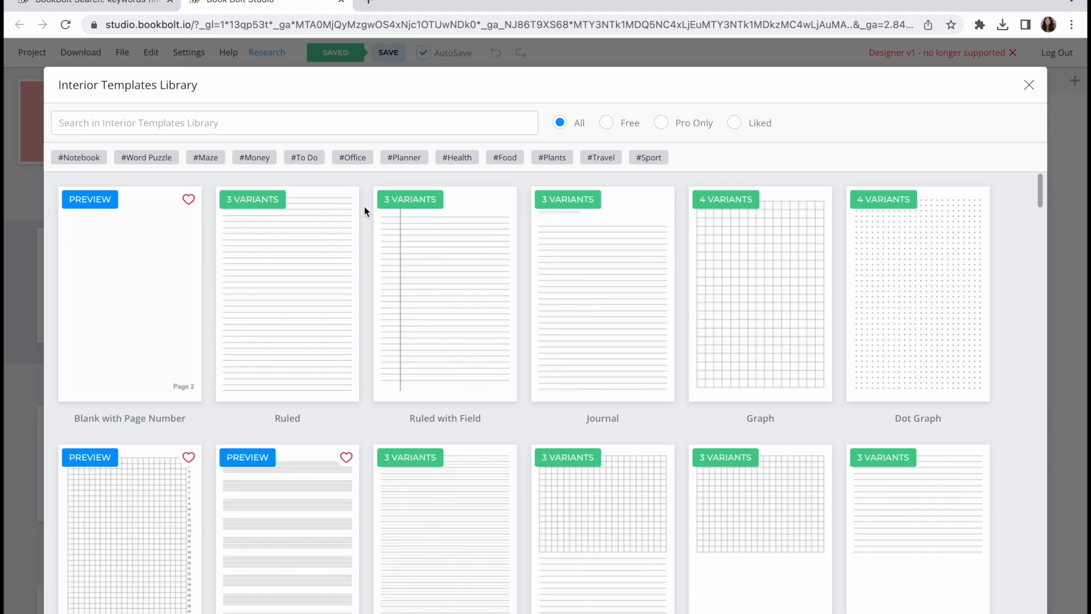
scroll(364, 211, down, 10)
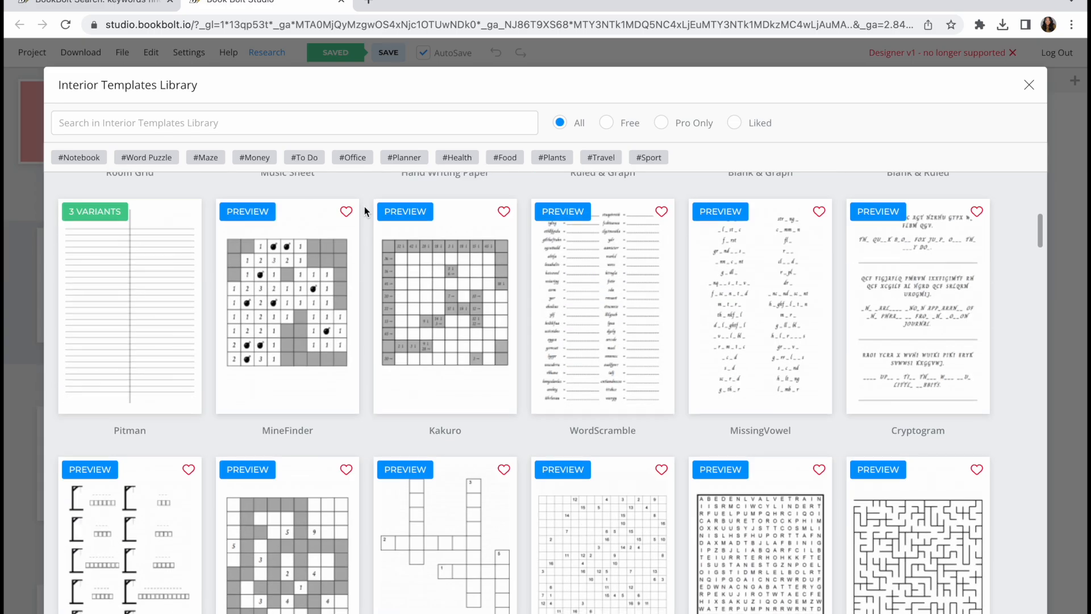
scroll(365, 211, down, 15)
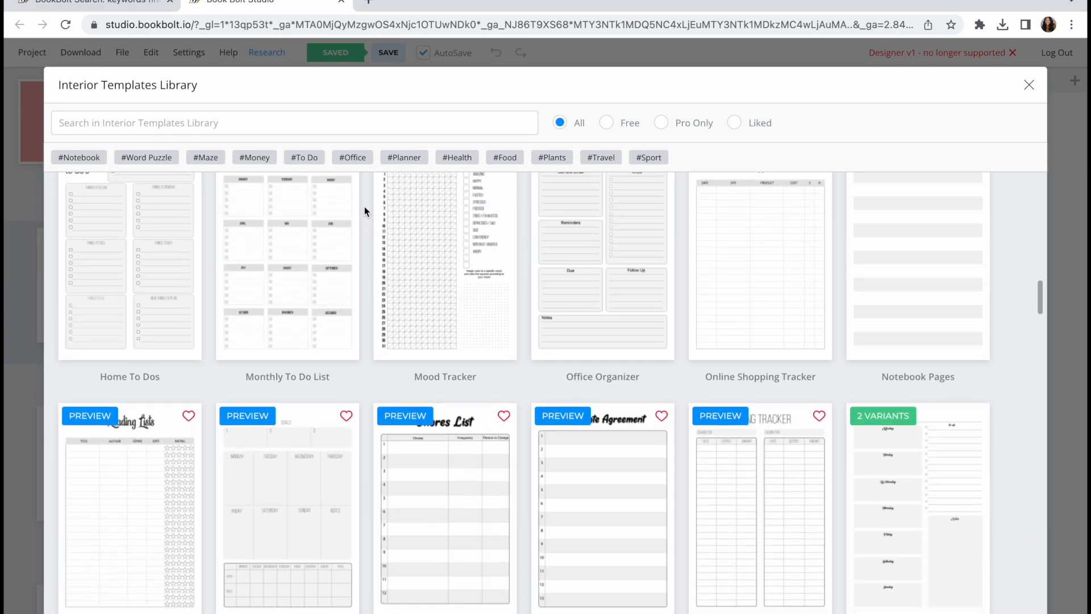
scroll(365, 211, down, 4)
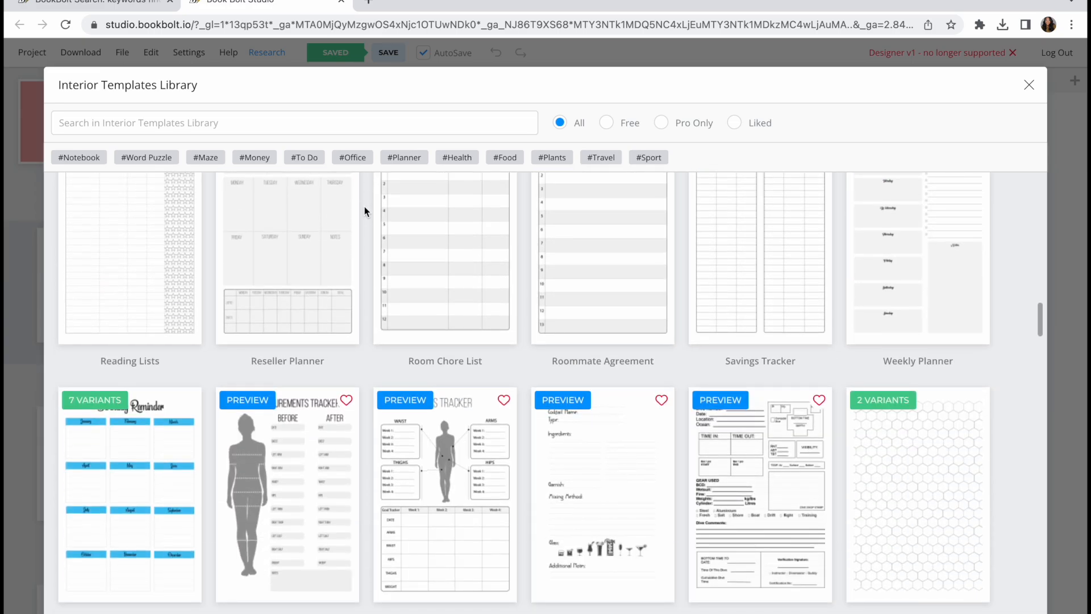
scroll(363, 207, down, 10)
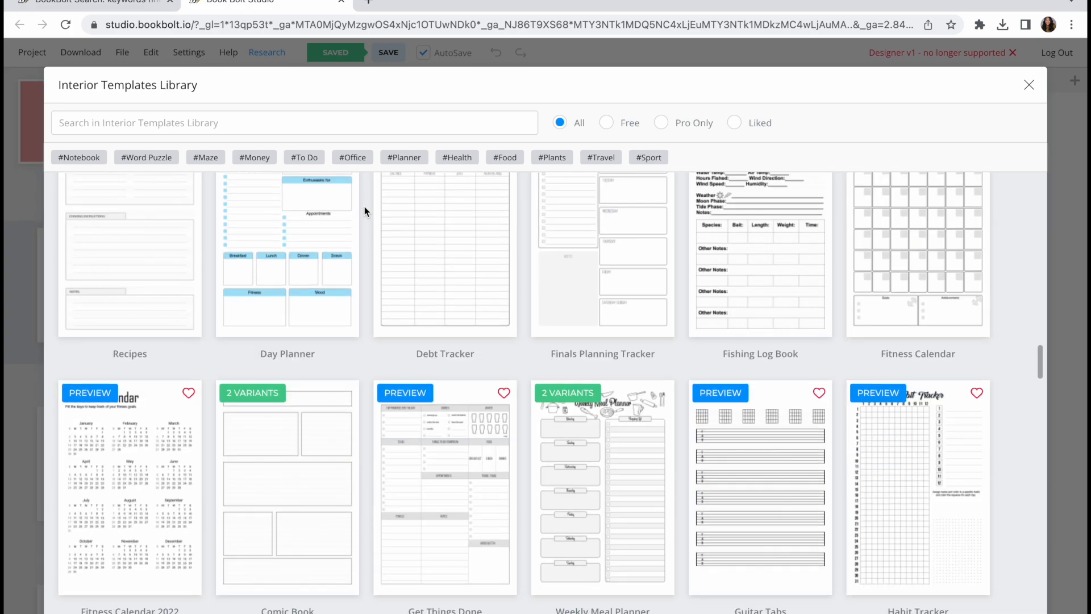
scroll(364, 207, up, 3)
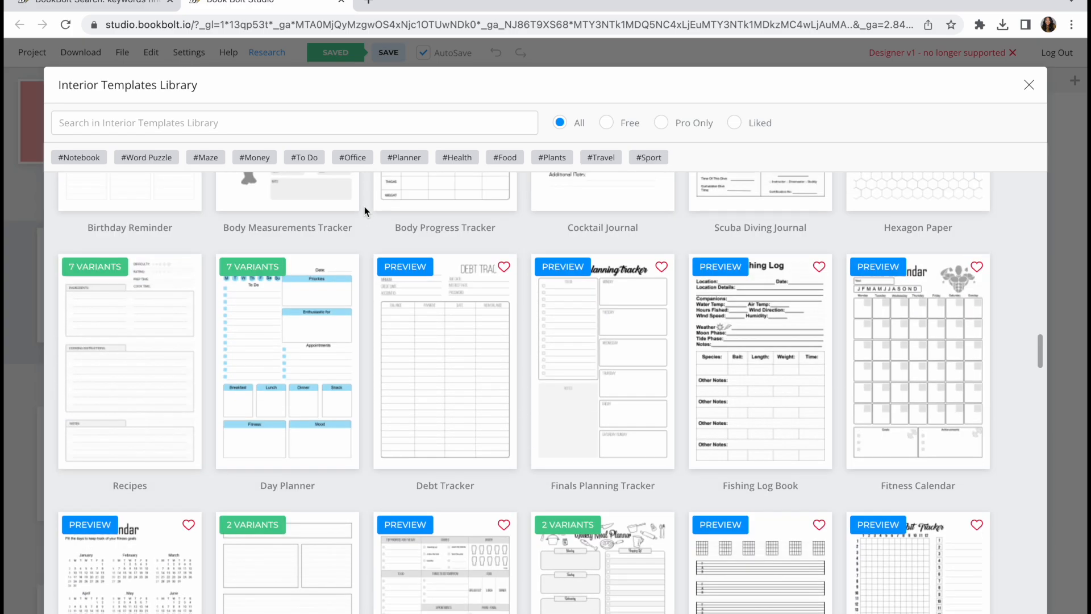
scroll(364, 207, up, 10)
Search the interior templates for "journal" and look through the matching designs
click(346, 117)
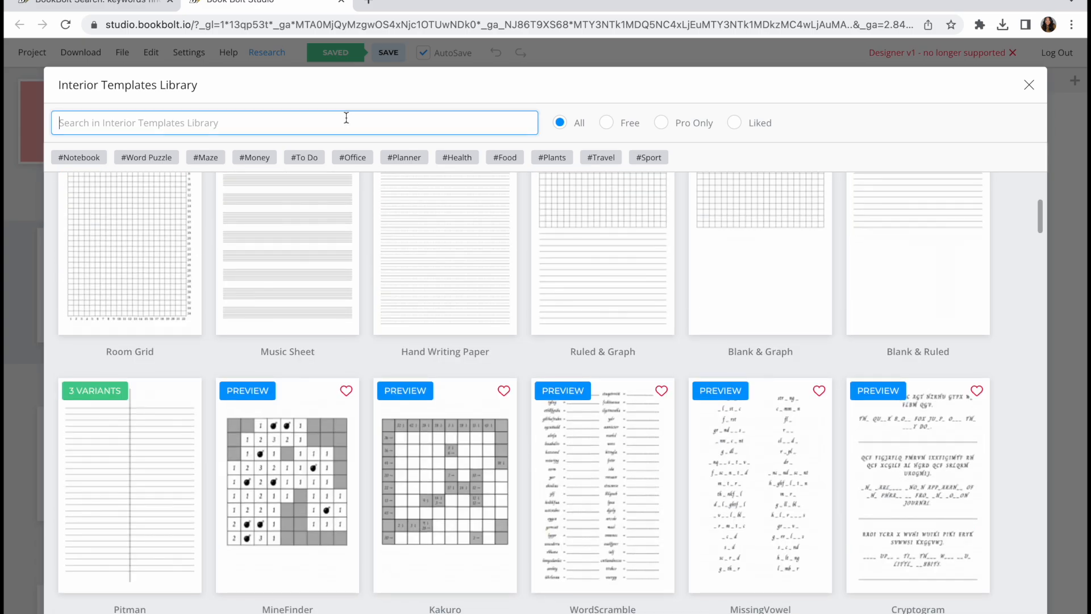
text(journal)
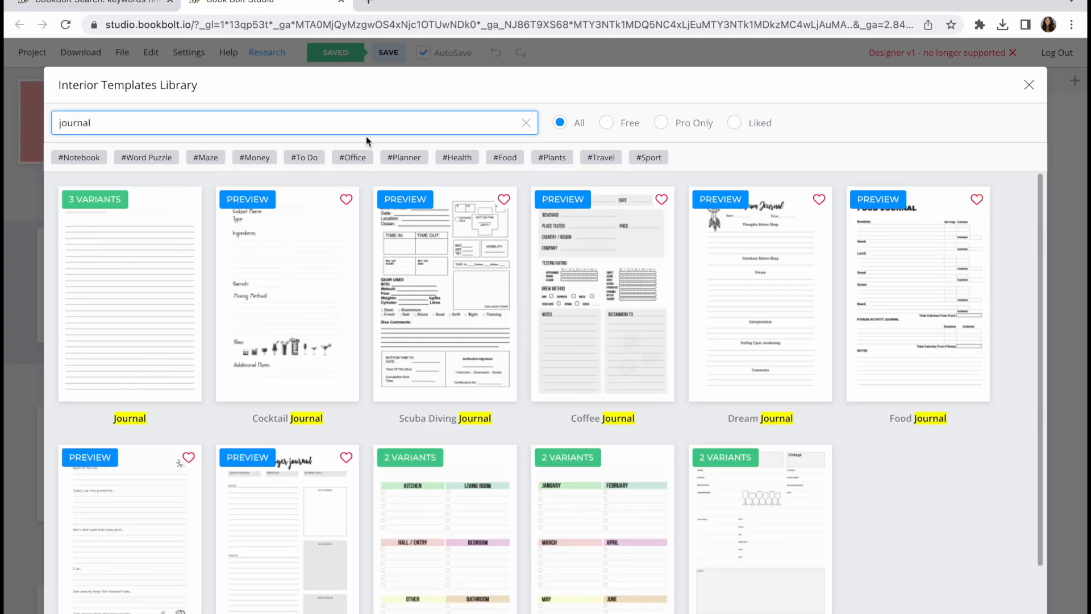
scroll(366, 265, down, 1)
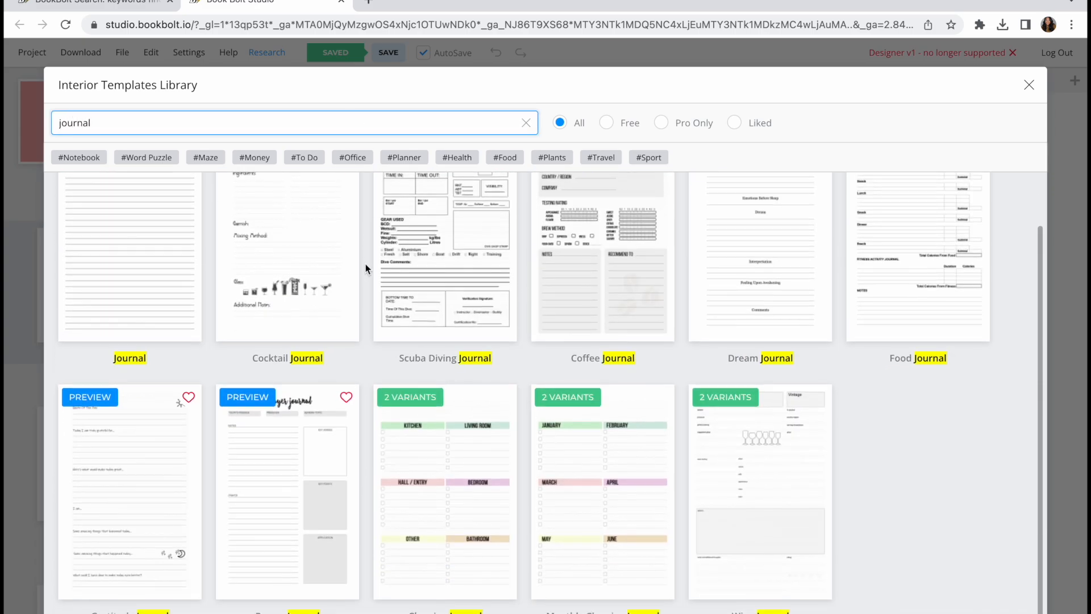
scroll(366, 265, down, 1)
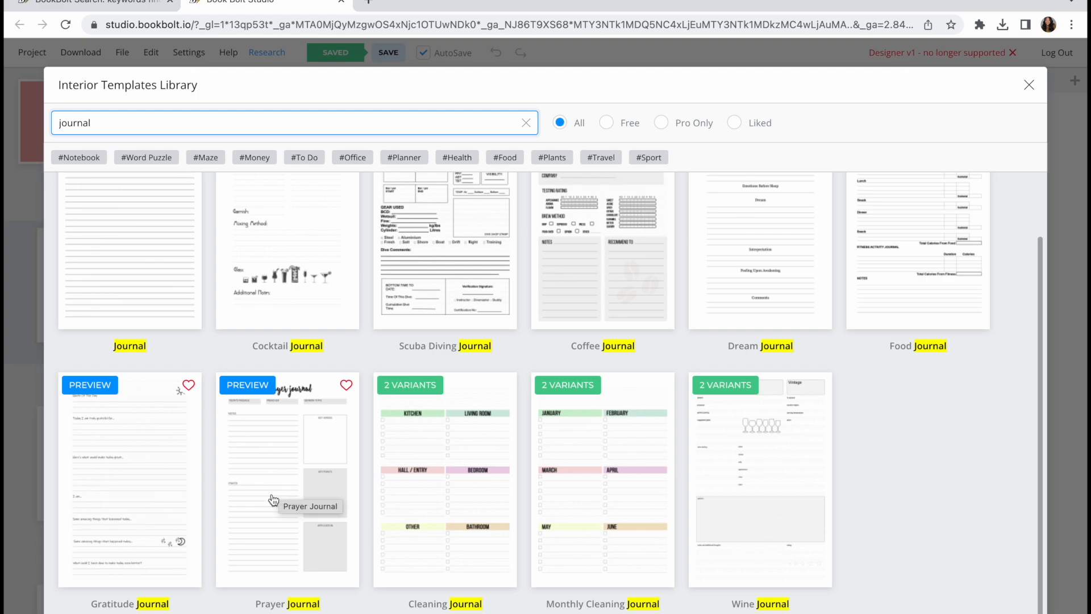
scroll(805, 299, up, 1)
scroll(805, 299, up, 2)
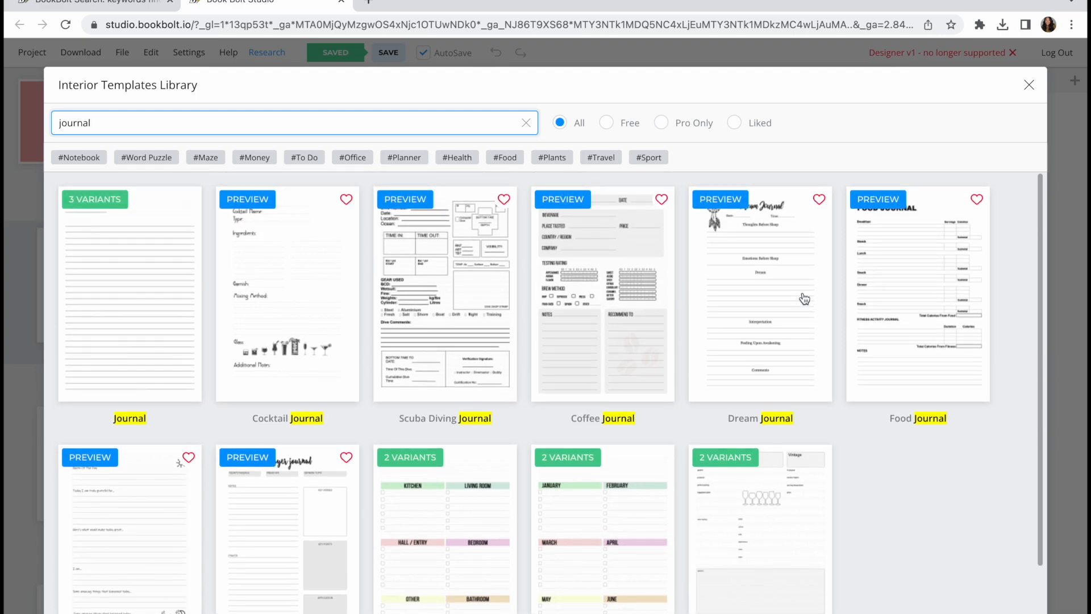
scroll(250, 317, down, 2)
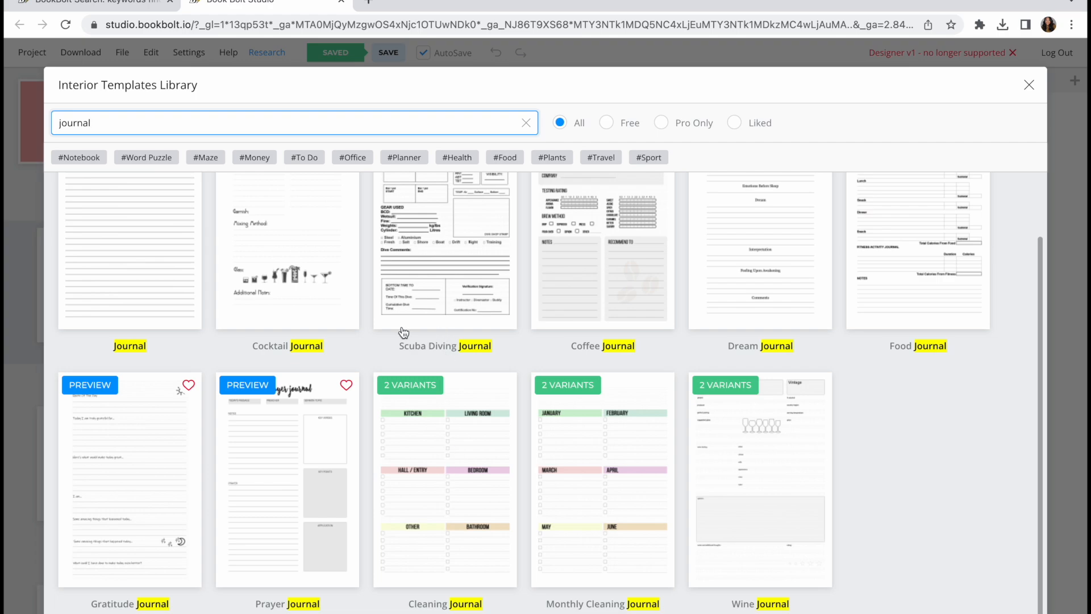
Apply the Prayer Journal template to page 1 only, with the default margins and fit method
click(258, 462)
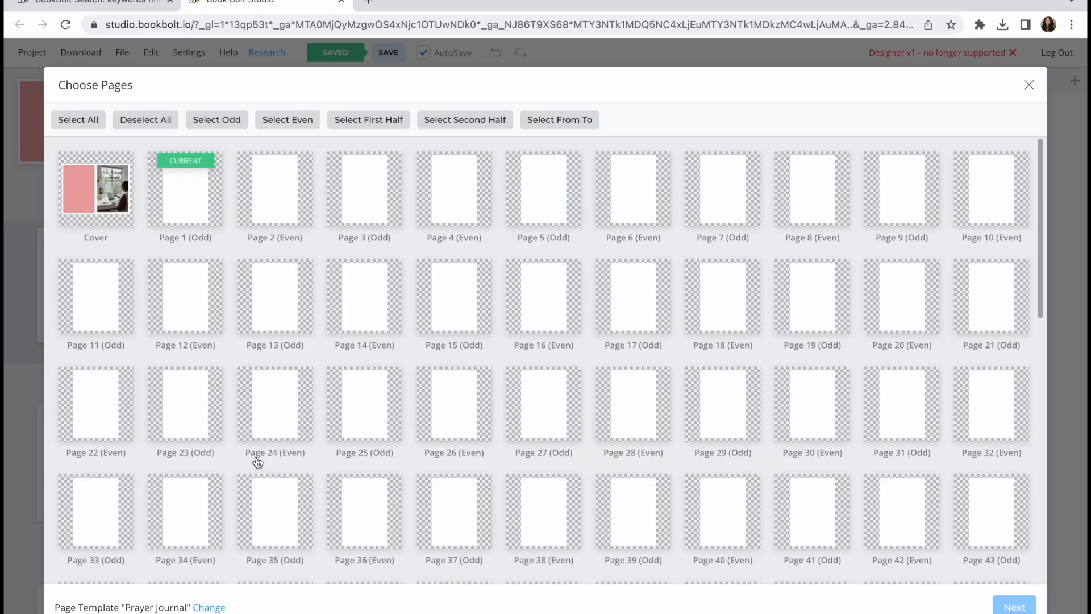
click(196, 203)
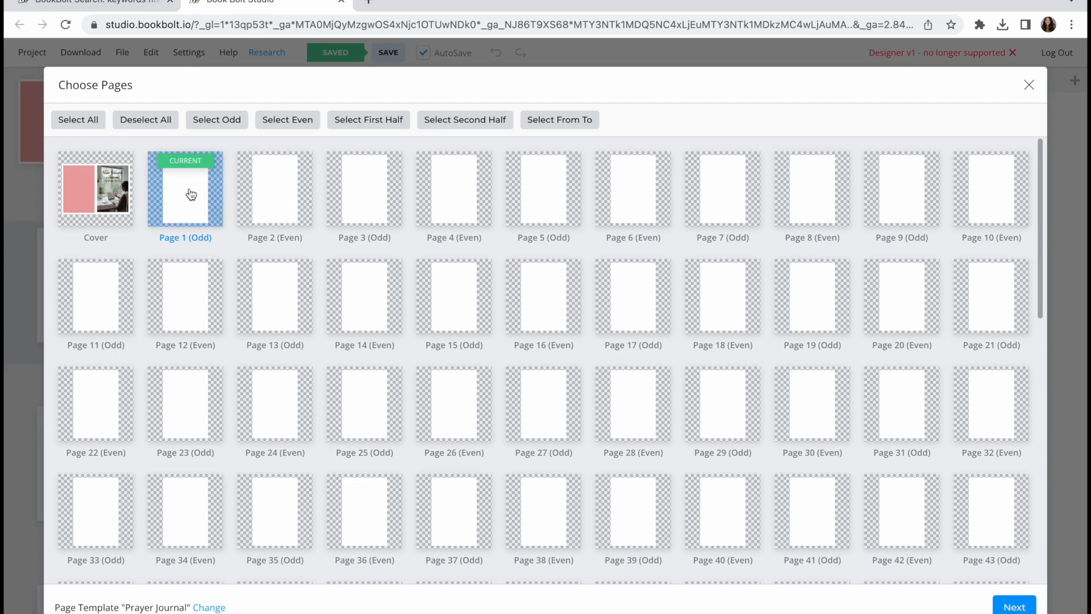
click(1016, 606)
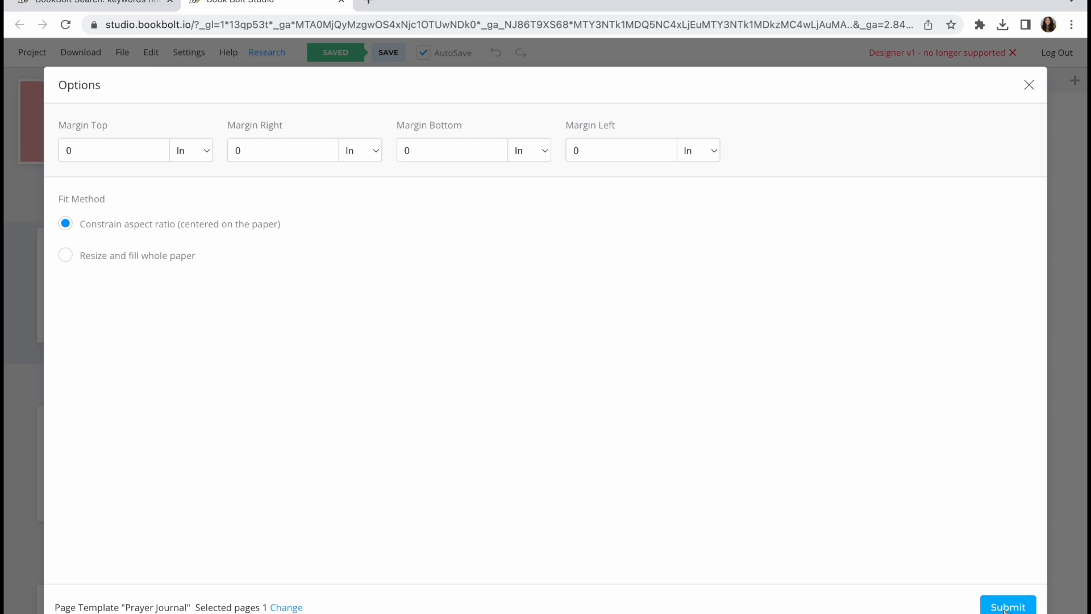
click(1006, 607)
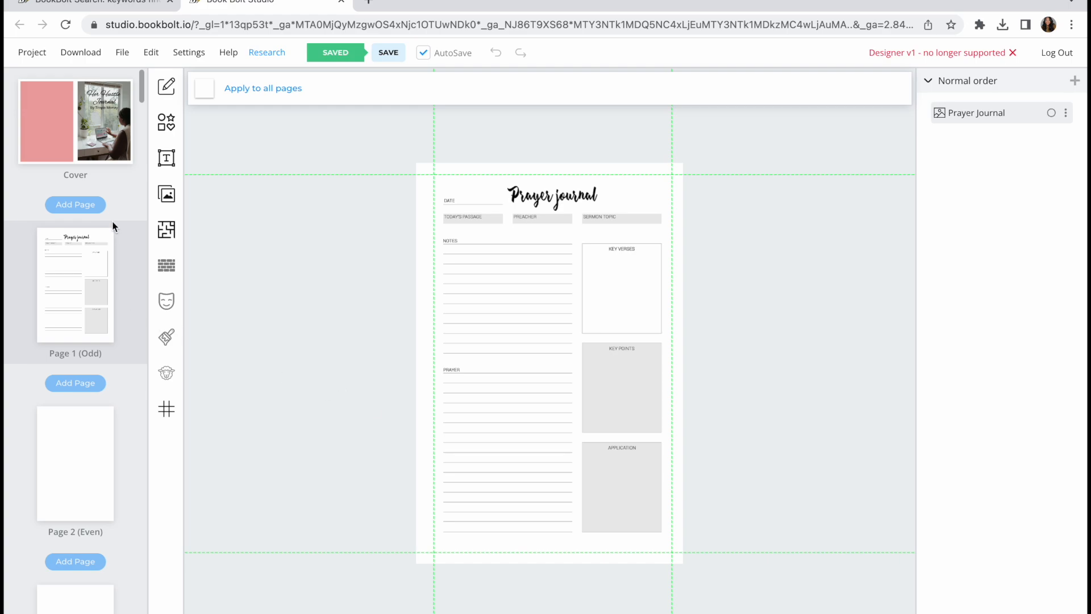
Search the interior templates for "journal" and apply the Gratitude Journal design to page 2 only, with the default options
scroll(85, 284, down, 3)
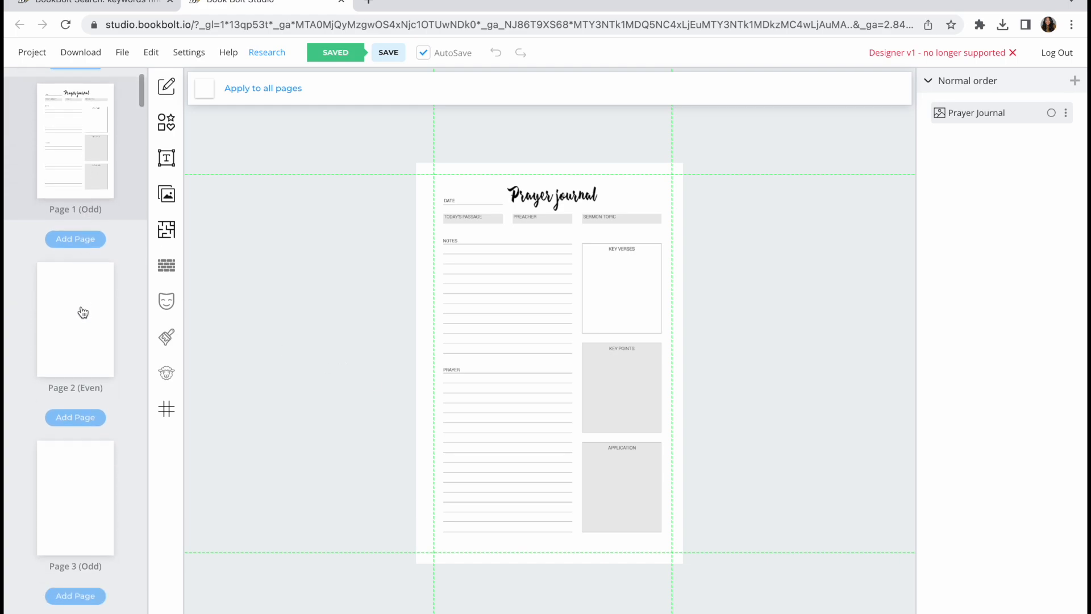
click(78, 311)
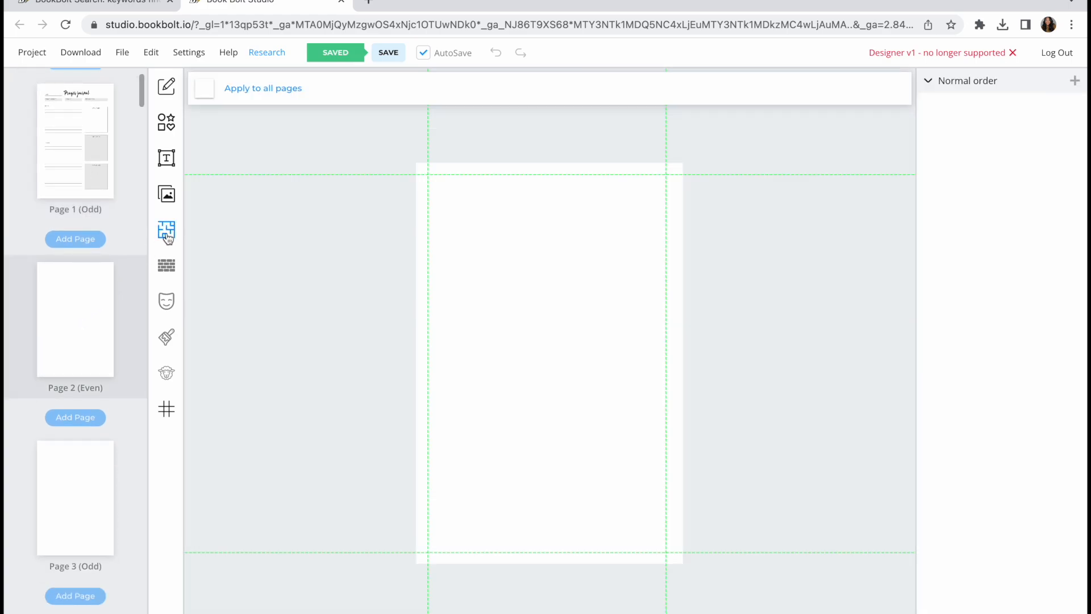
click(166, 232)
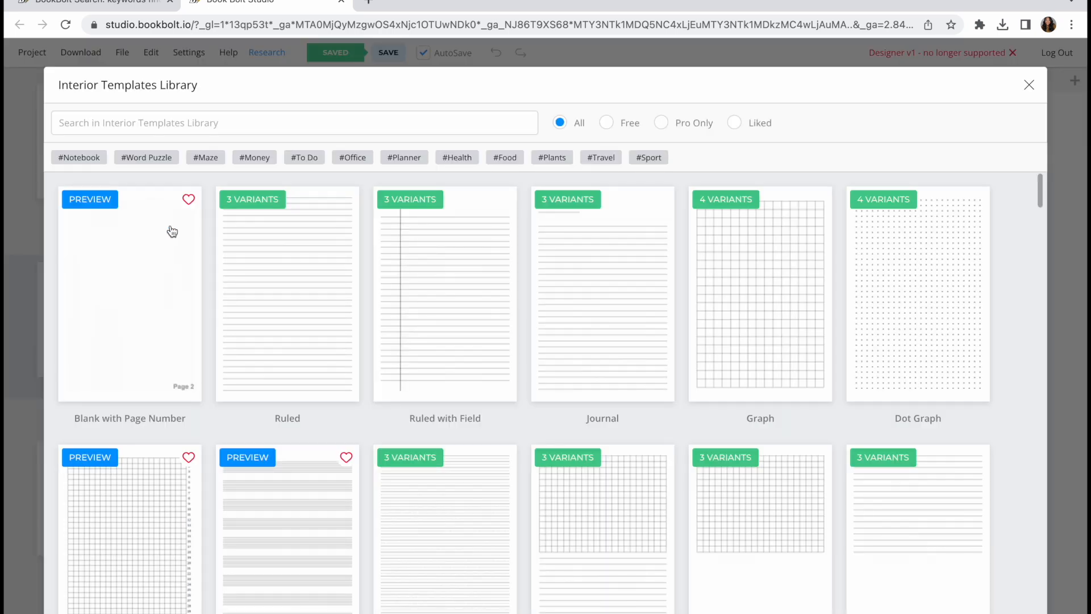
click(271, 126)
text(journal)
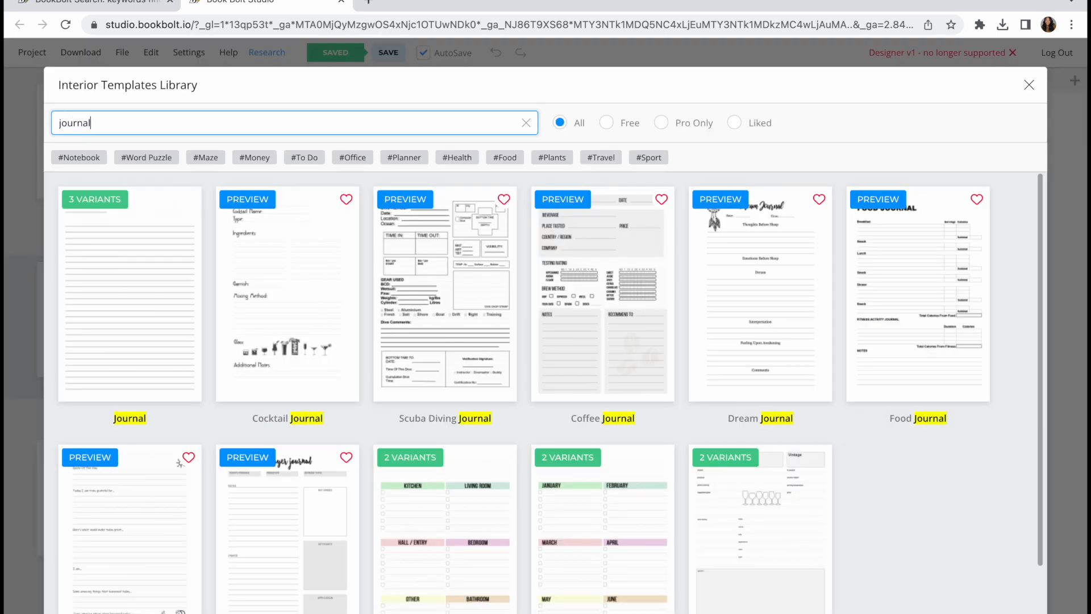
scroll(333, 334, down, 3)
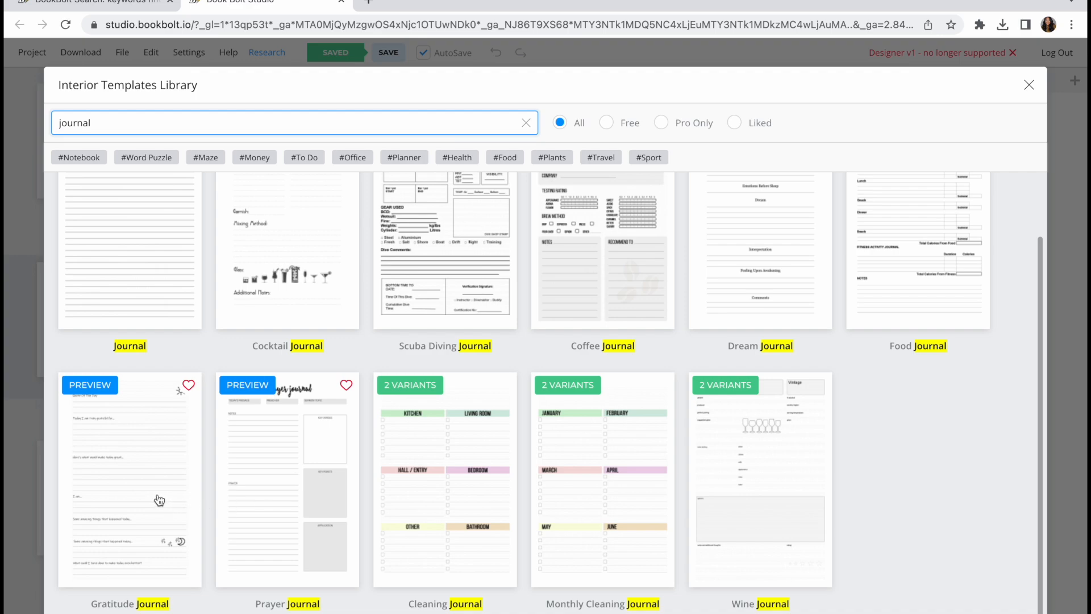
click(159, 500)
click(288, 202)
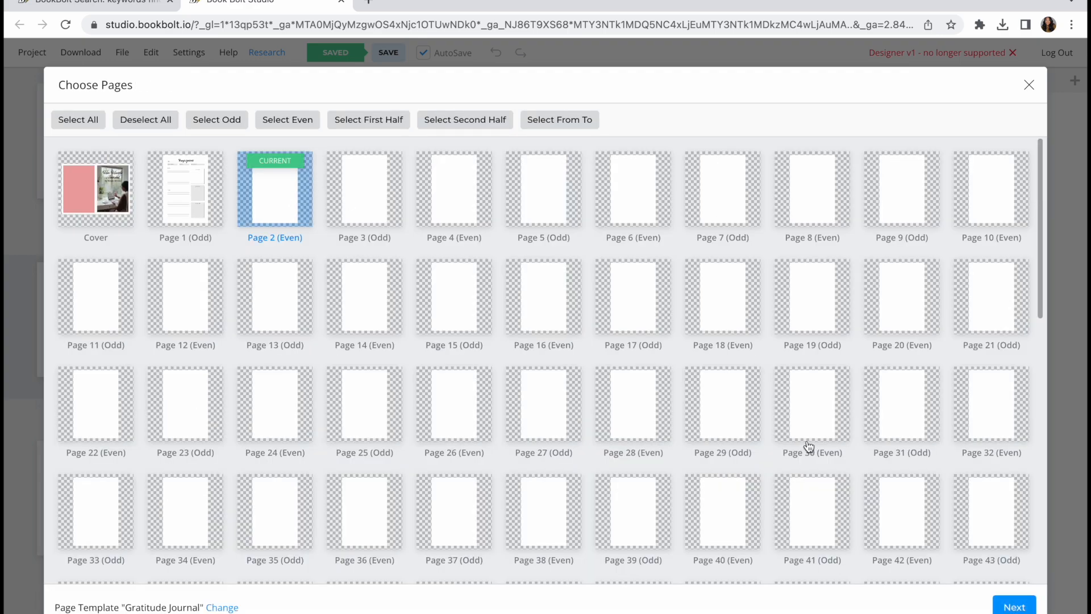
click(1013, 607)
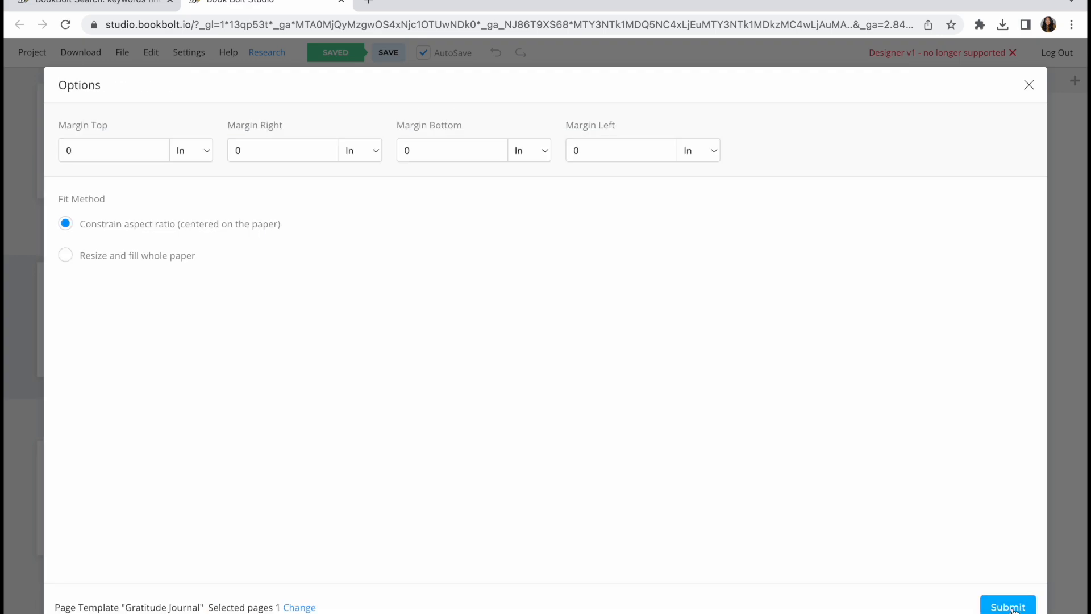
click(1009, 607)
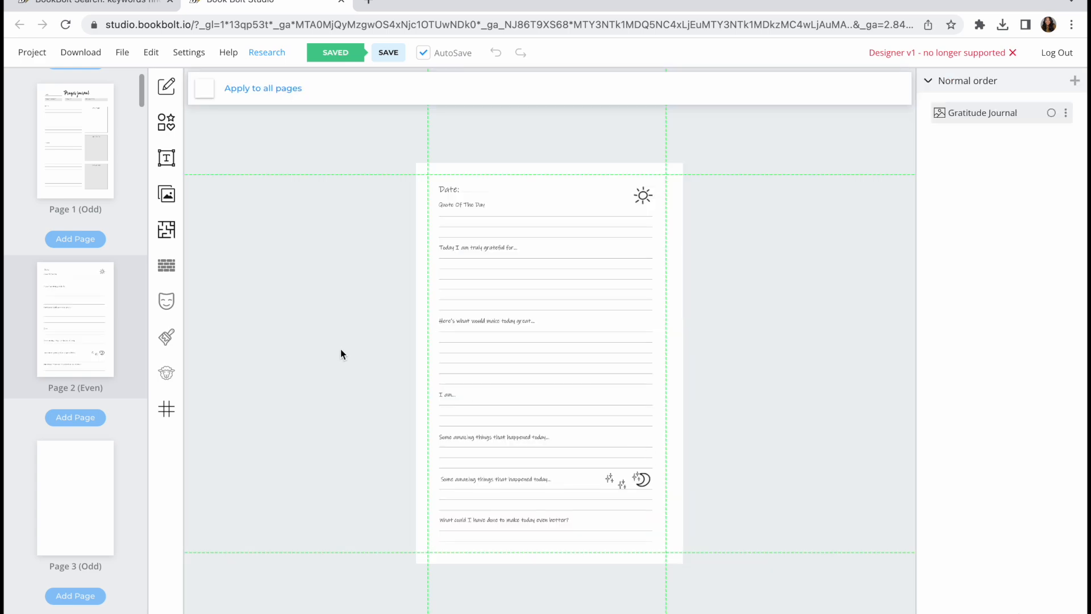
Starting from page 3, choose the Wide Journal variant of the Journal interior template
click(80, 458)
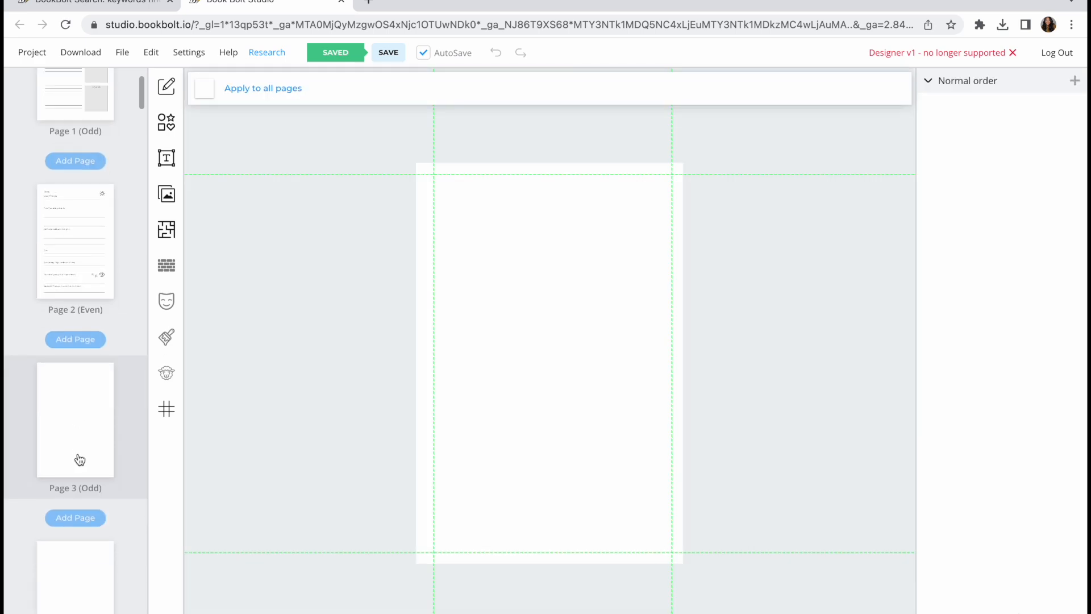
click(167, 230)
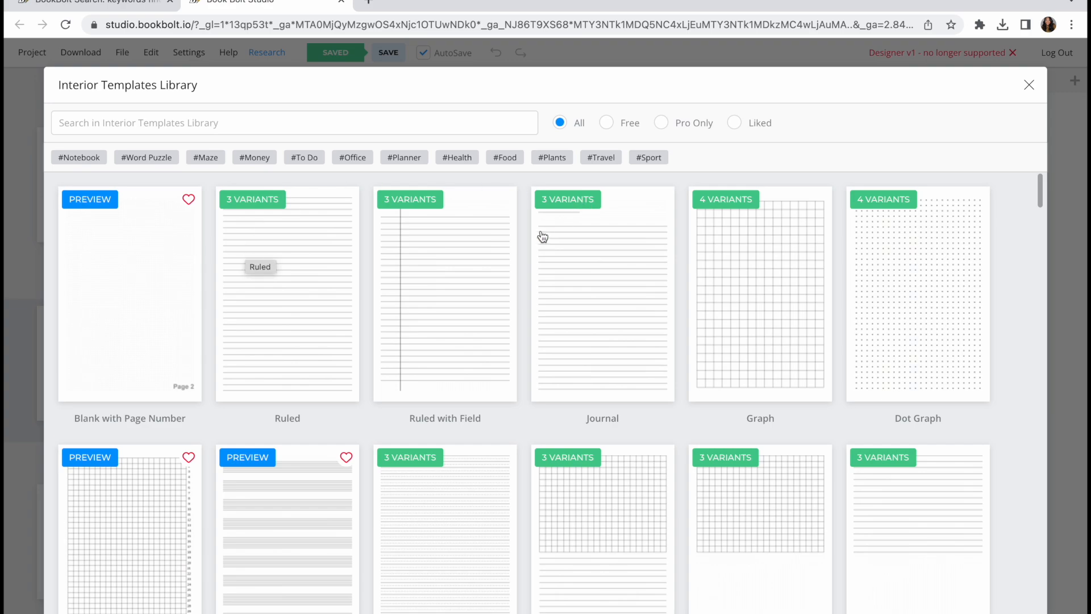
click(550, 289)
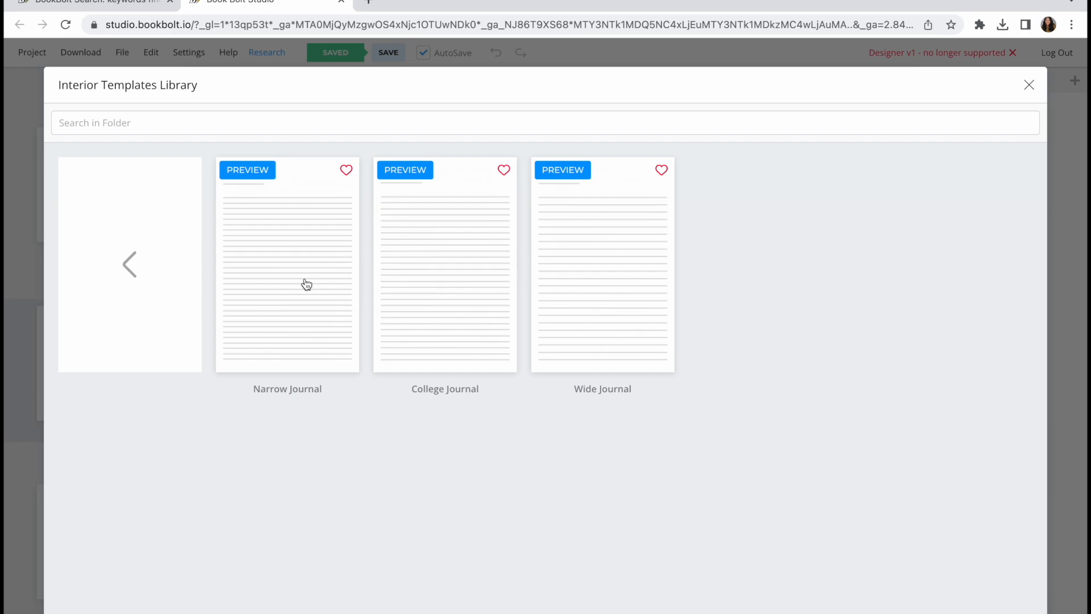
click(578, 233)
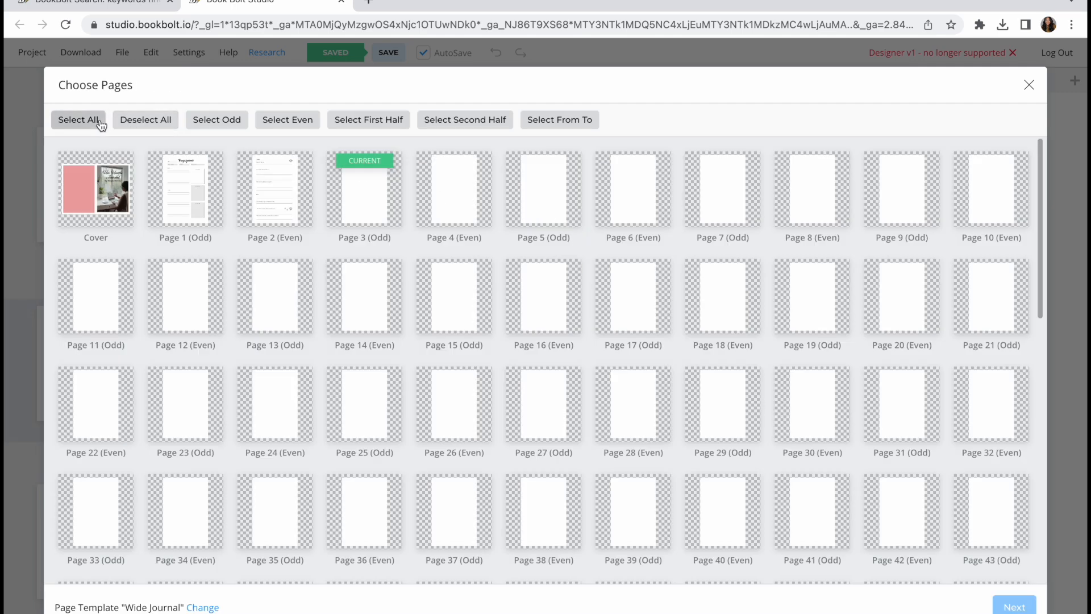
Apply the Wide Journal template to pages 3 through 100, excluding the cover and pages 1 and 2, with the default options
click(79, 123)
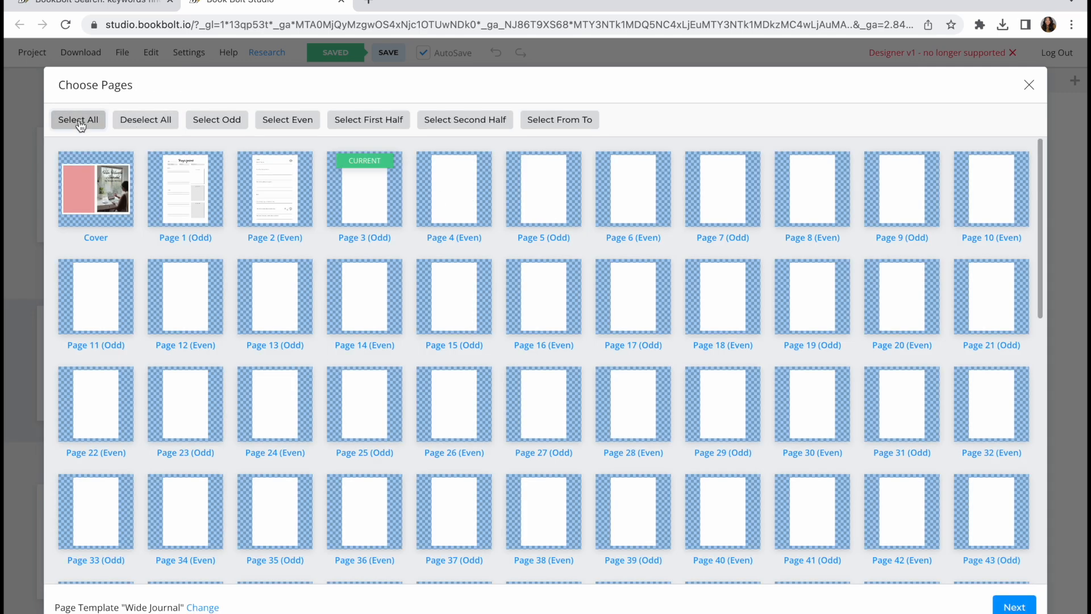
scroll(269, 341, down, 10)
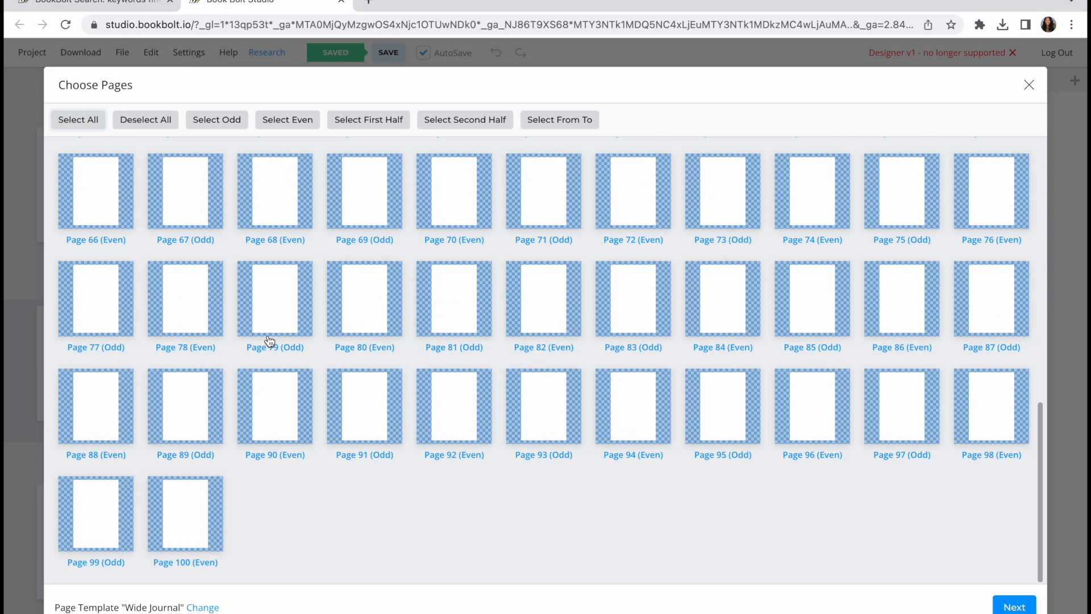
scroll(270, 341, up, 10)
click(106, 206)
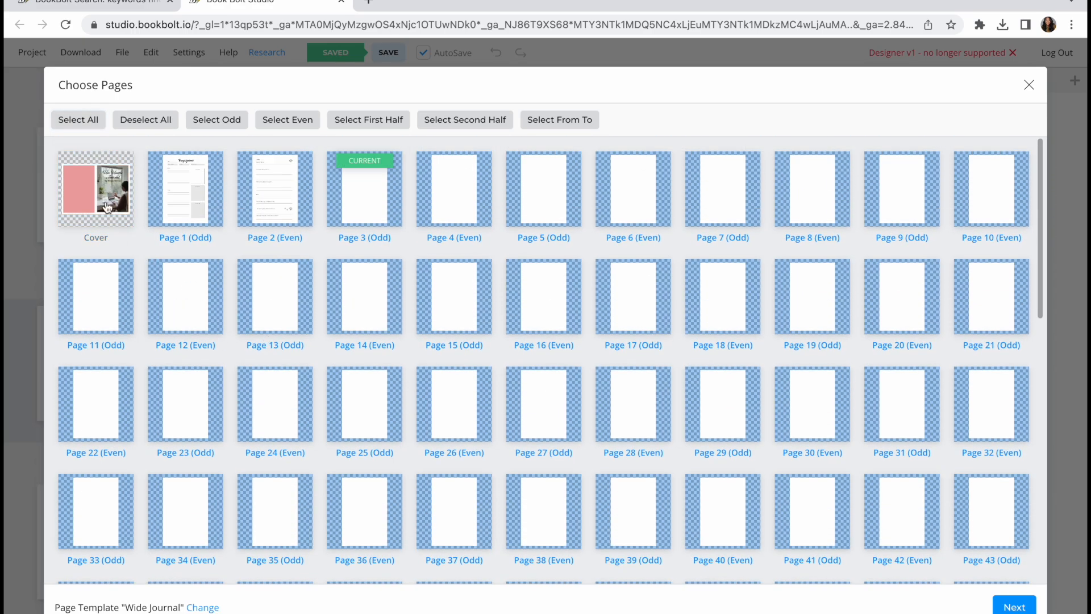
click(193, 210)
click(274, 208)
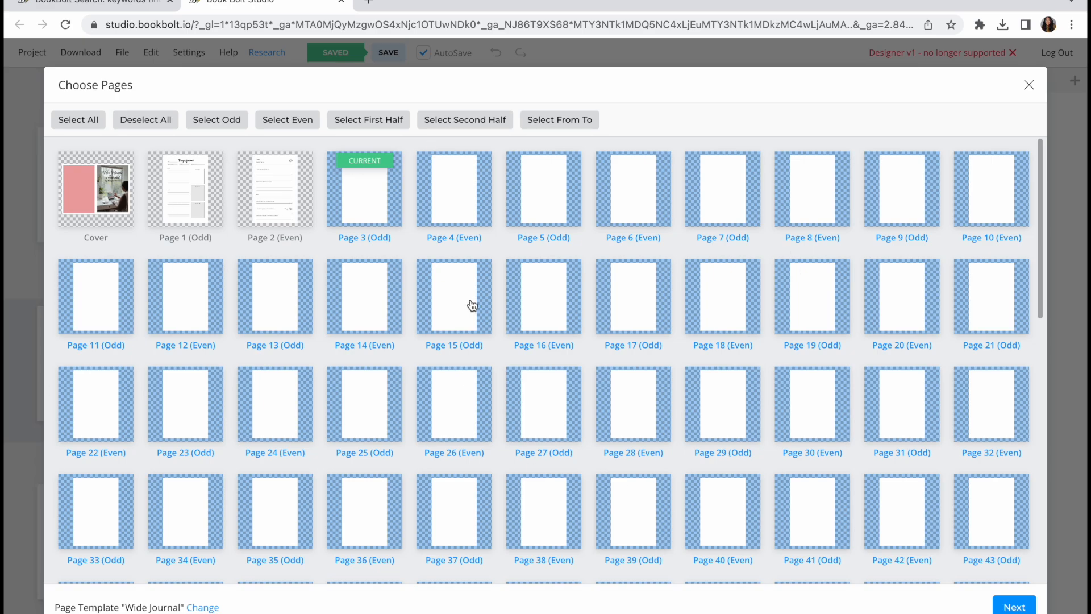
scroll(671, 380, down, 10)
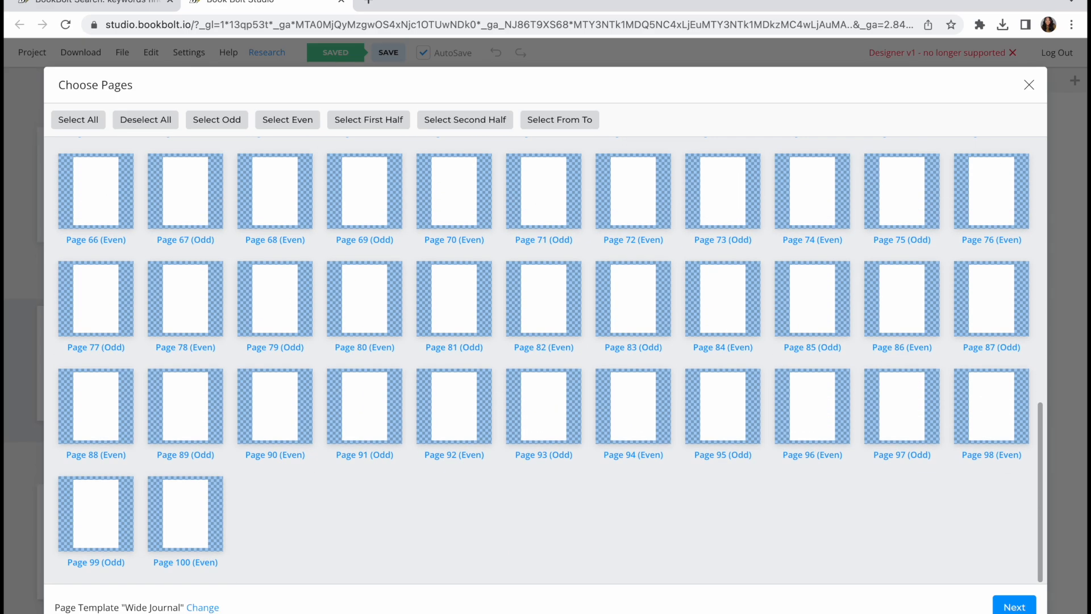
click(1006, 607)
click(1006, 608)
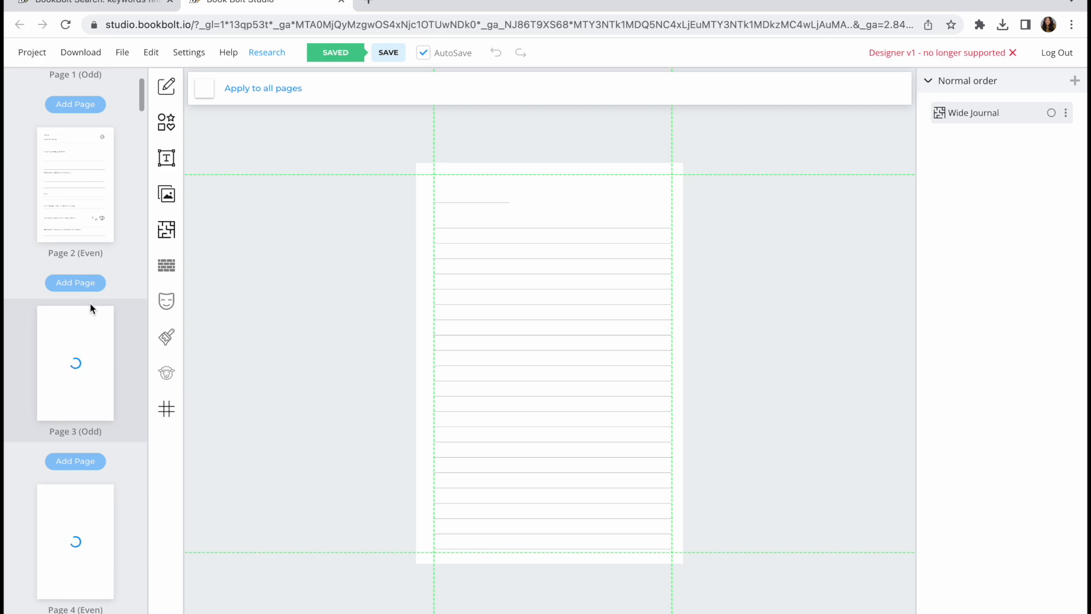
Review the interior page thumbnails from page 3 onward to check the applied templates
scroll(114, 284, down, 7)
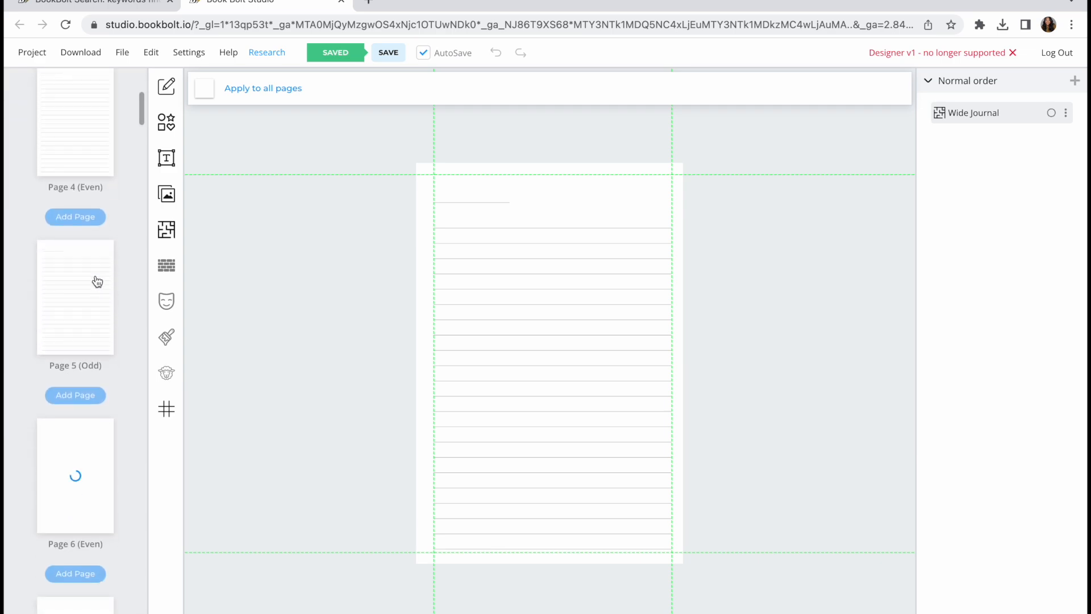
scroll(91, 482, down, 12)
scroll(91, 482, down, 5)
scroll(91, 482, up, 20)
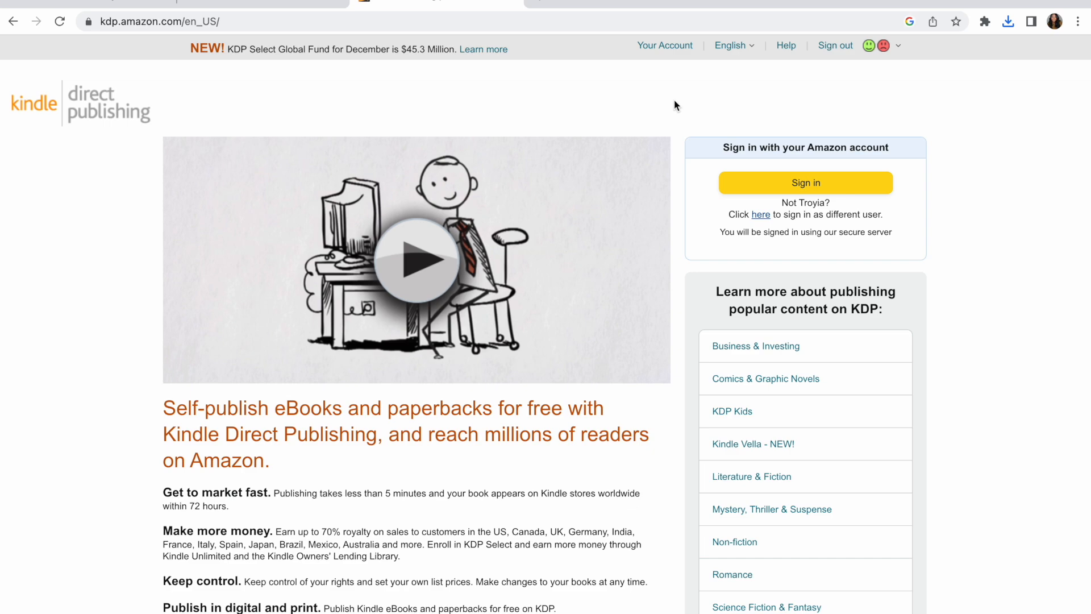
Switch to Kindle Direct Publishing, sign in to the account and start creating a new paperback title
click(807, 185)
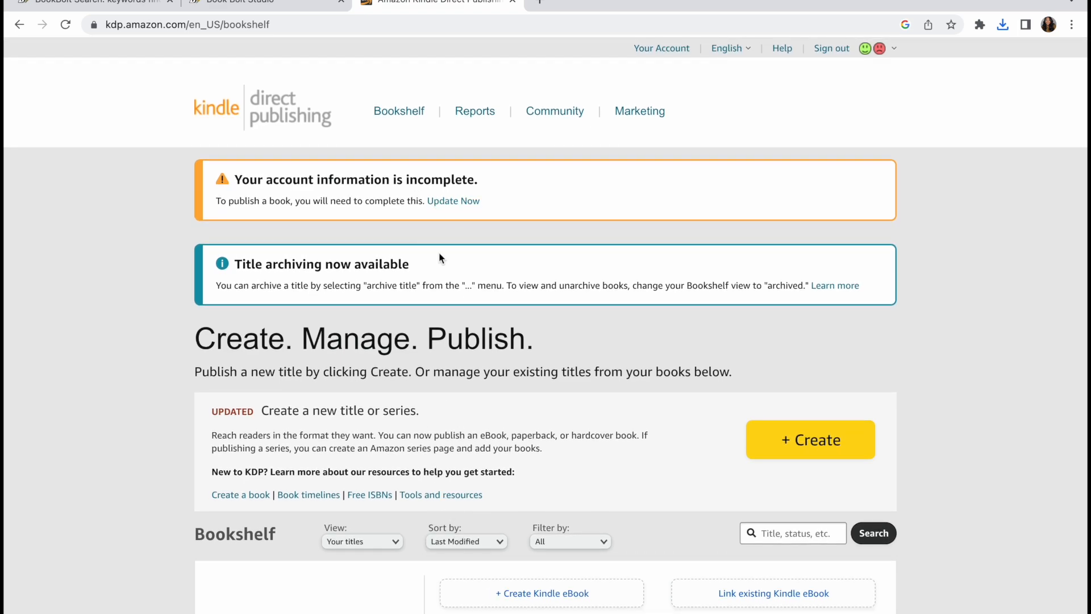
click(802, 444)
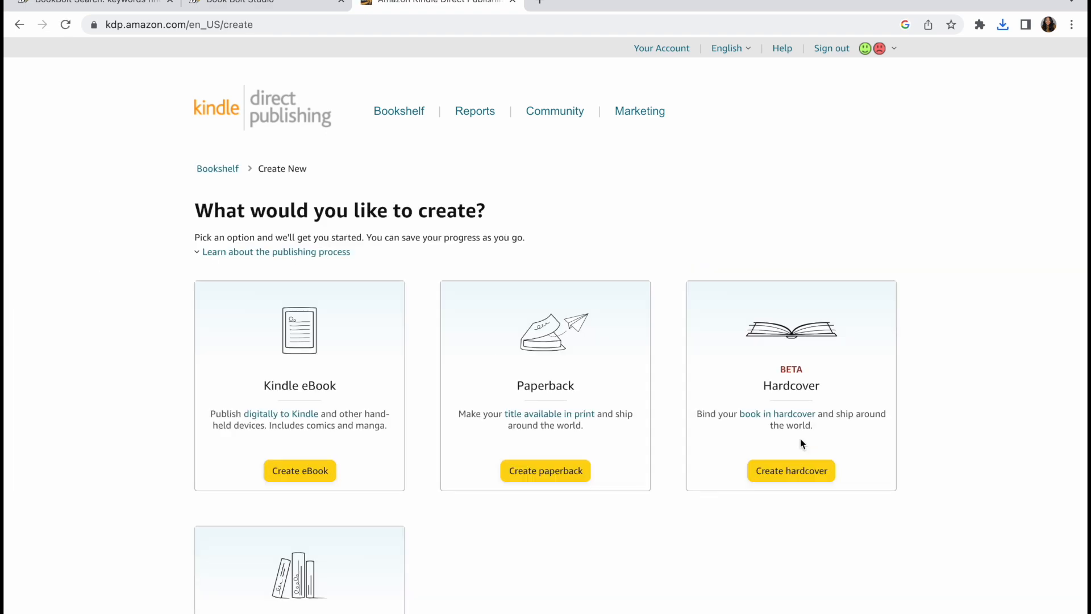
scroll(843, 373, down, 2)
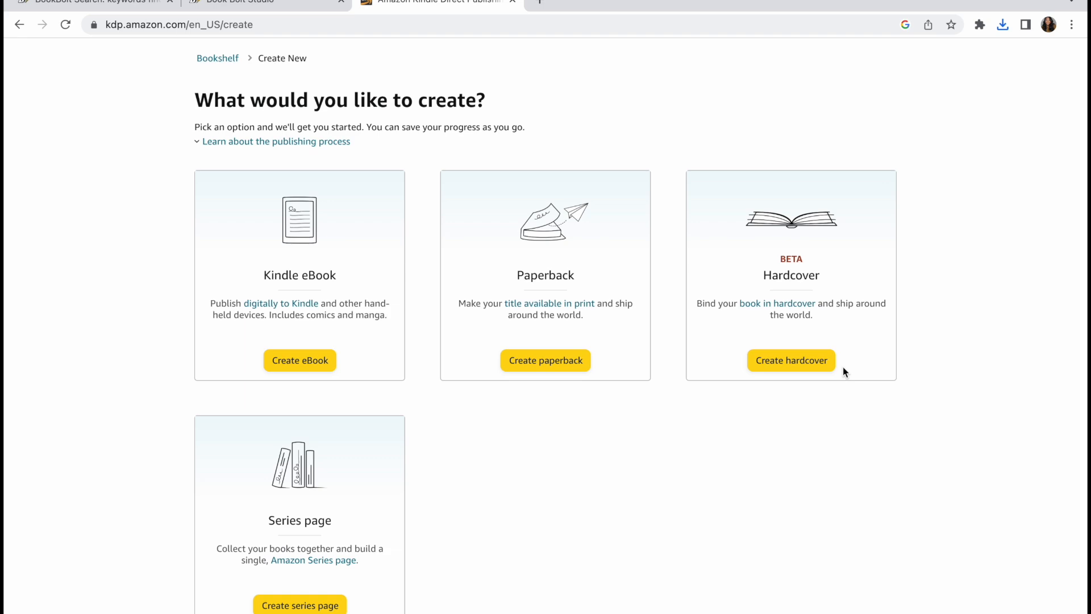
click(557, 362)
Set the book title to "Her Hustle Journal" and the subtitle to "A journal to help you launch and organize your business"
scroll(558, 368, down, 2)
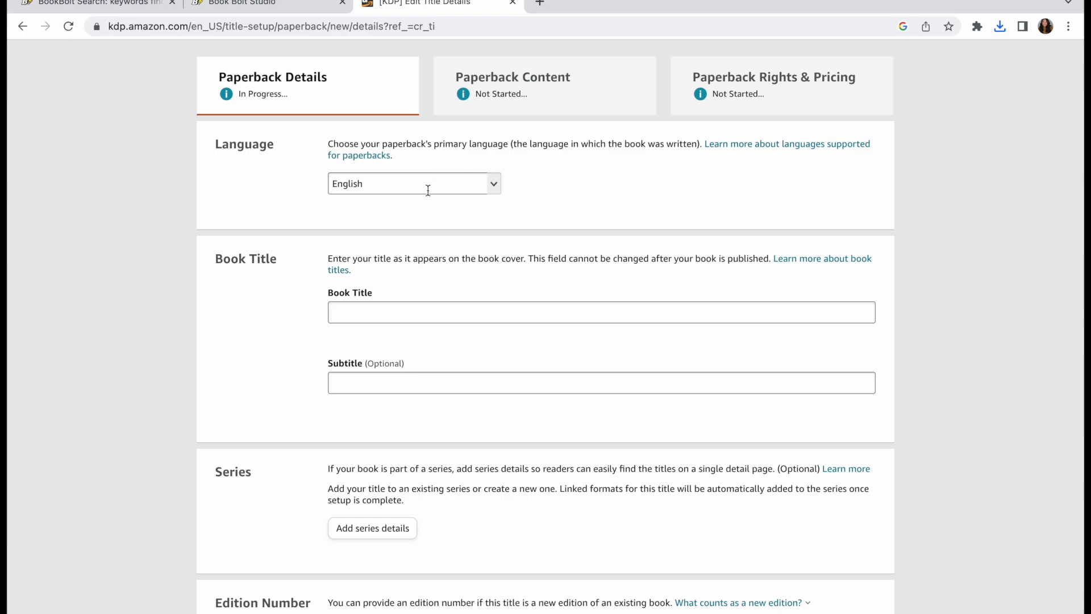
click(382, 316)
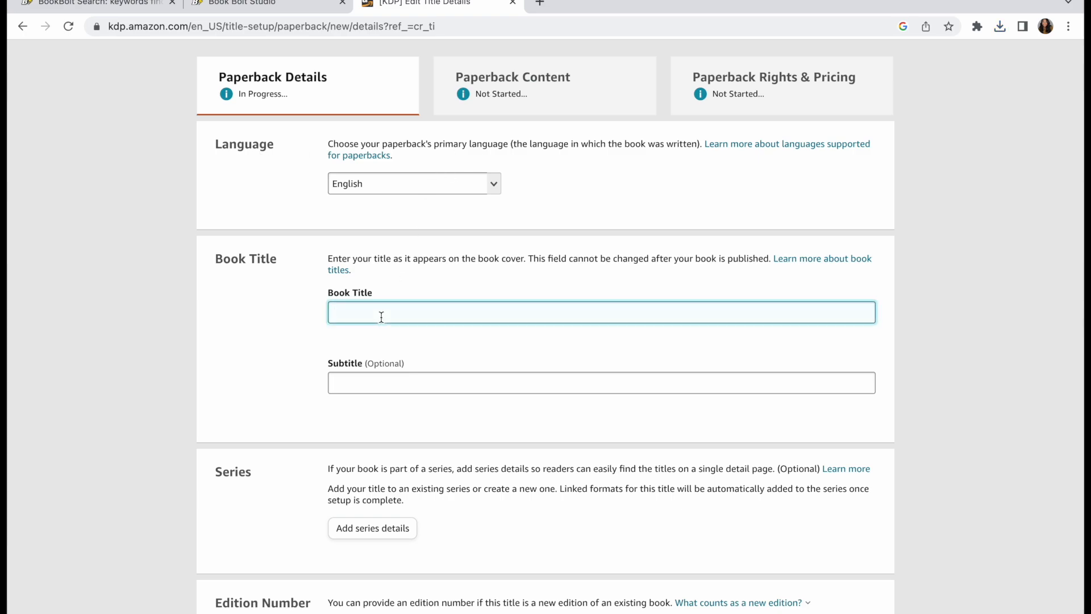
text(Her Hustle Journal)
key(Tab)
text(A)
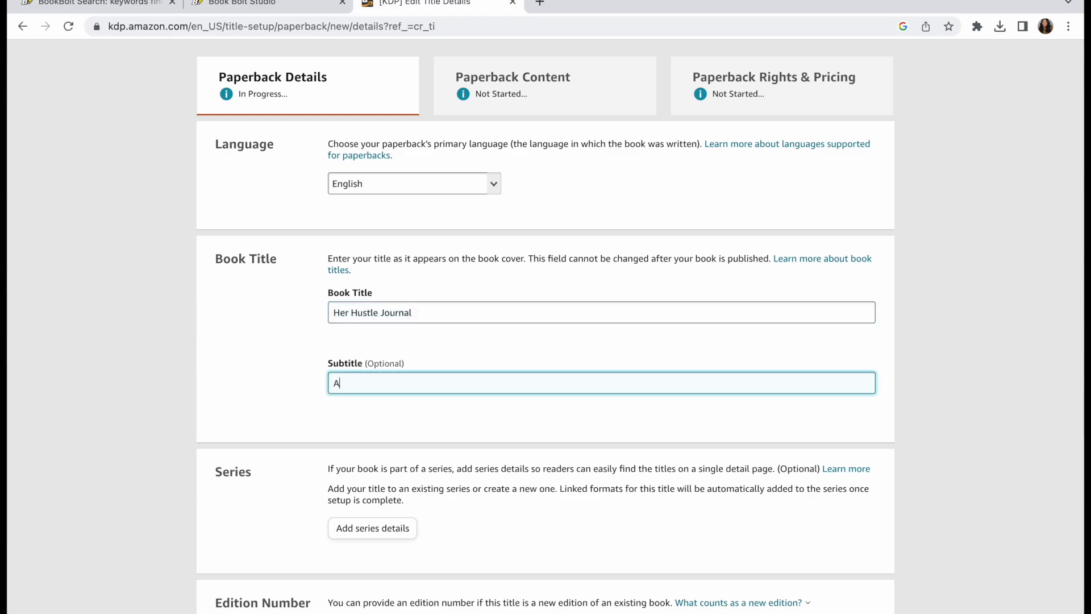
text( journal to help you launch and)
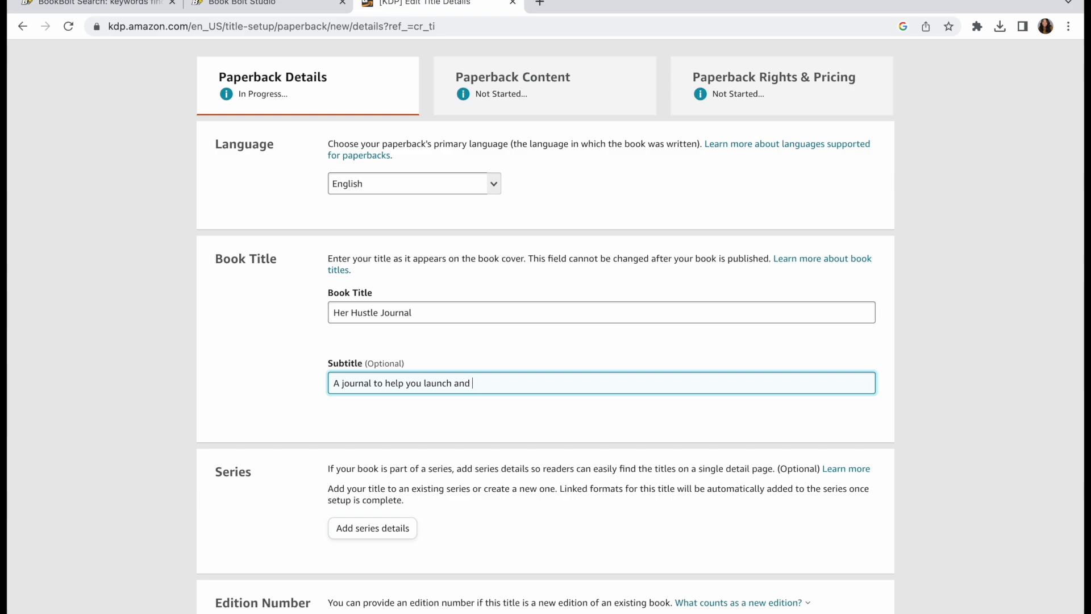
text( organize your business)
click(277, 394)
Fill in the primary author's first name, middle name and last initial, leaving the series and edition number empty
scroll(277, 394, down, 4)
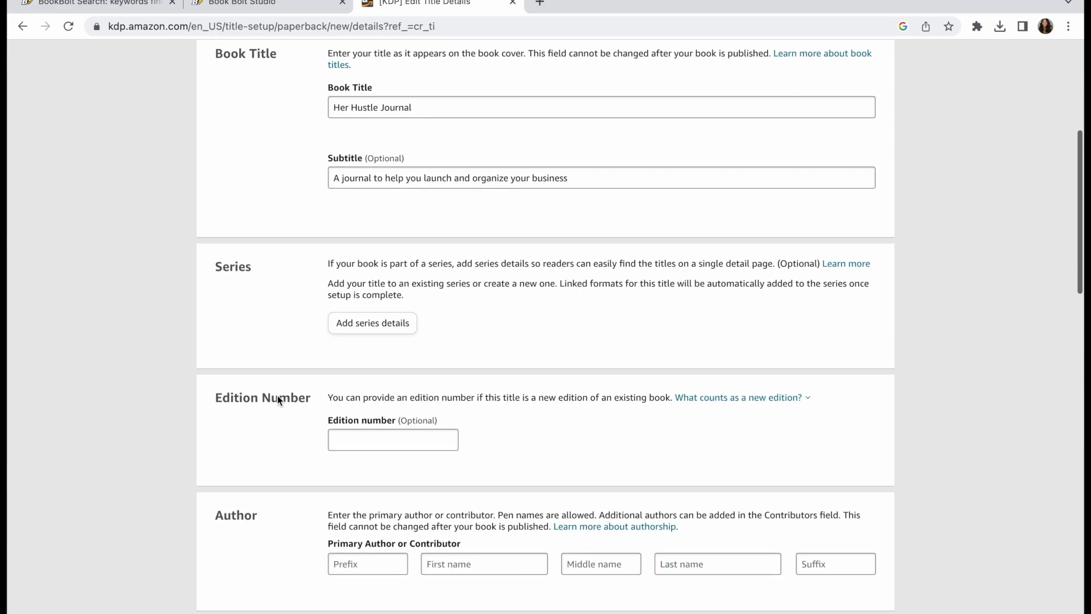
scroll(248, 206, down, 1)
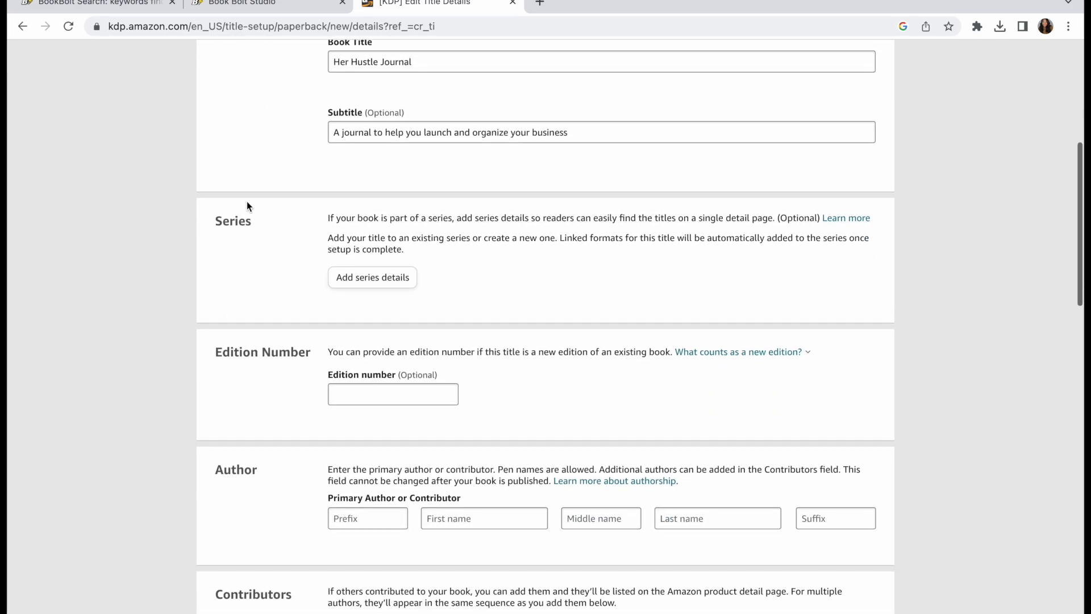
scroll(248, 206, down, 2)
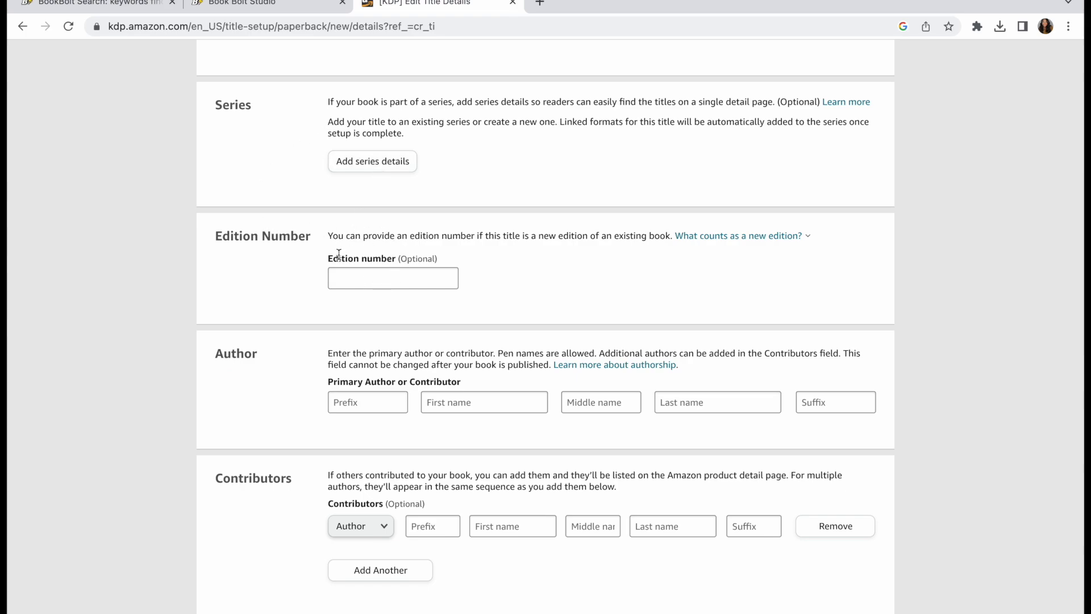
scroll(339, 254, down, 2)
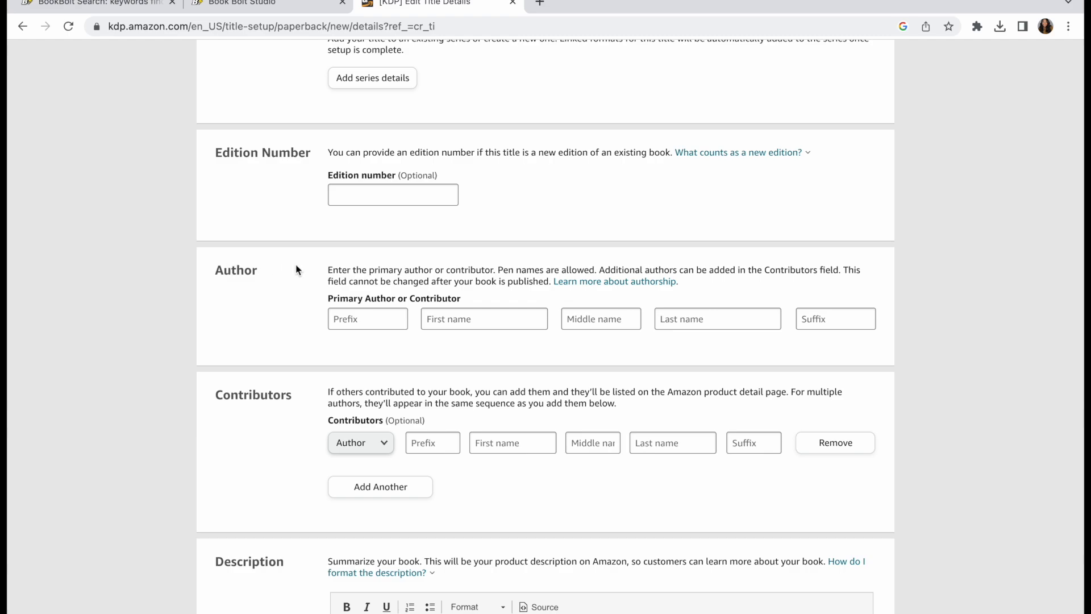
click(446, 315)
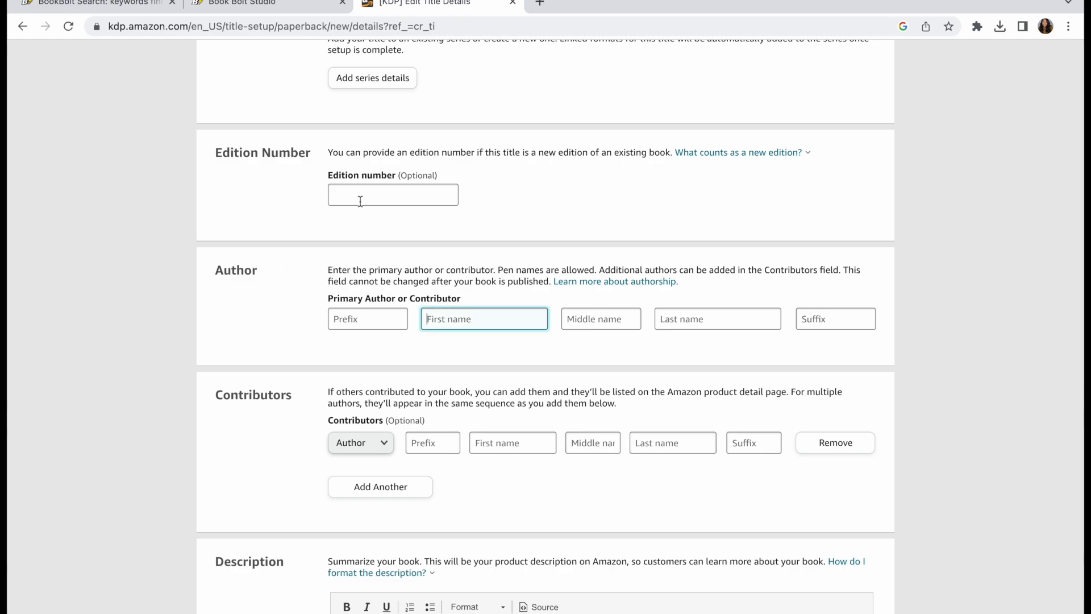
text(Troyia)
key(Tab)
text(Monay)
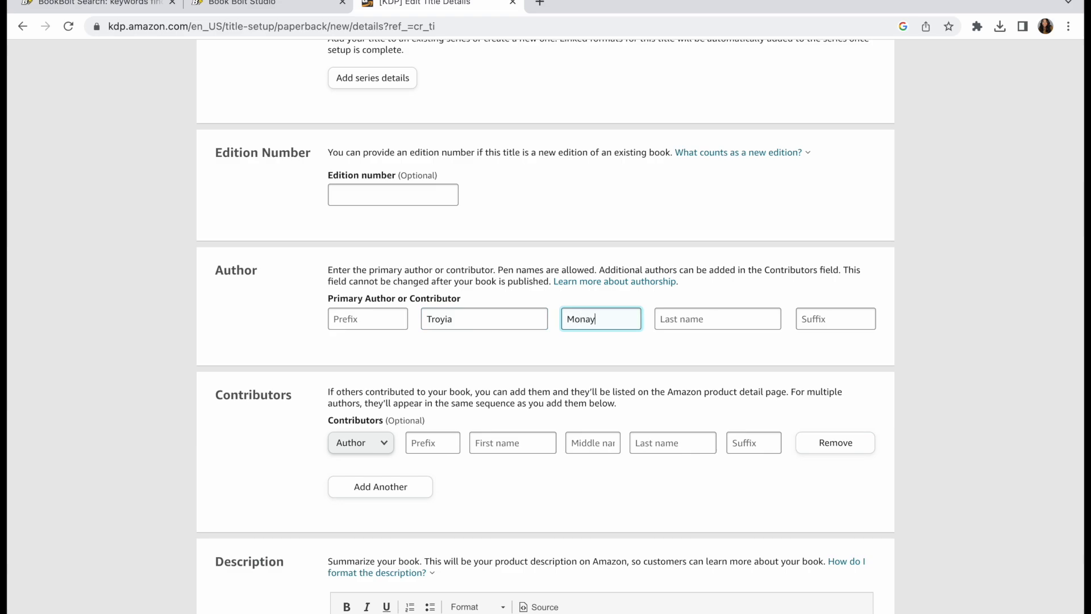
key(Tab)
text(Har)
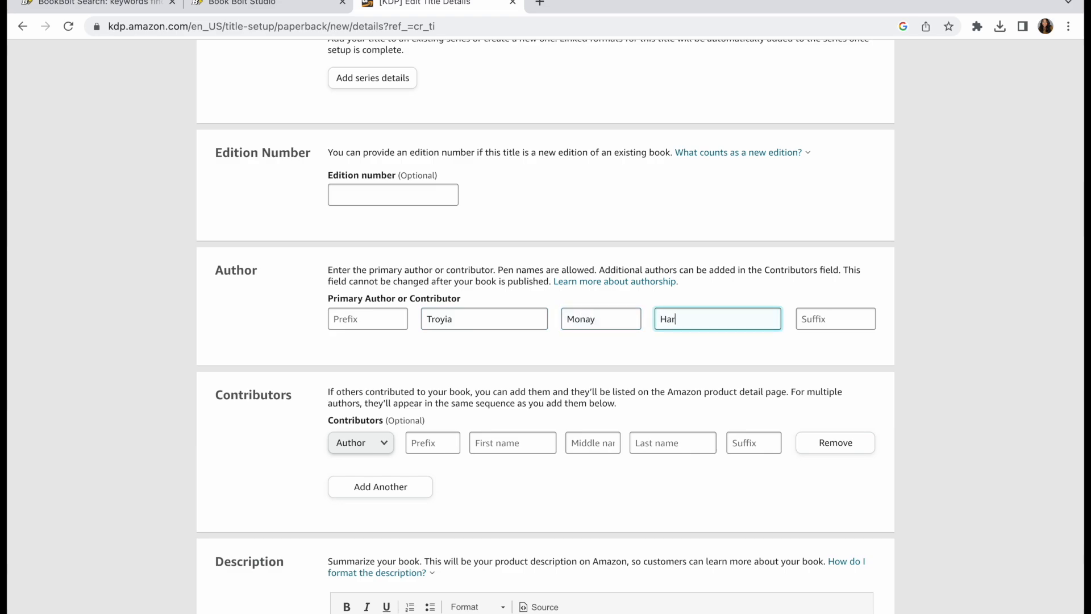
click(239, 298)
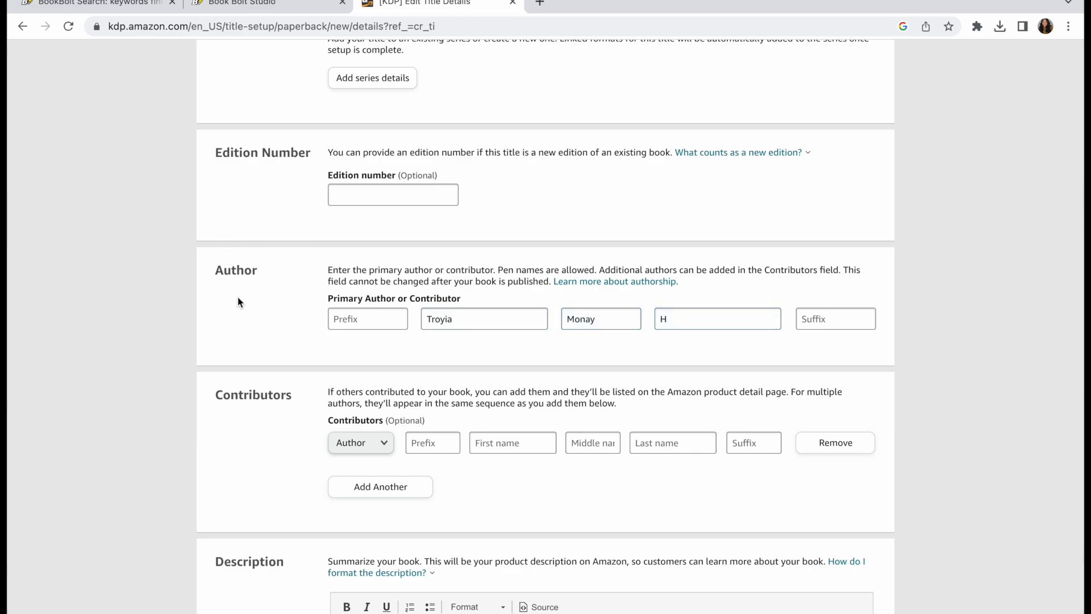
Write a three-line book description: "A journal to help you launch and grow your business", "100 pages" and "High Quality"
scroll(239, 297, down, 3)
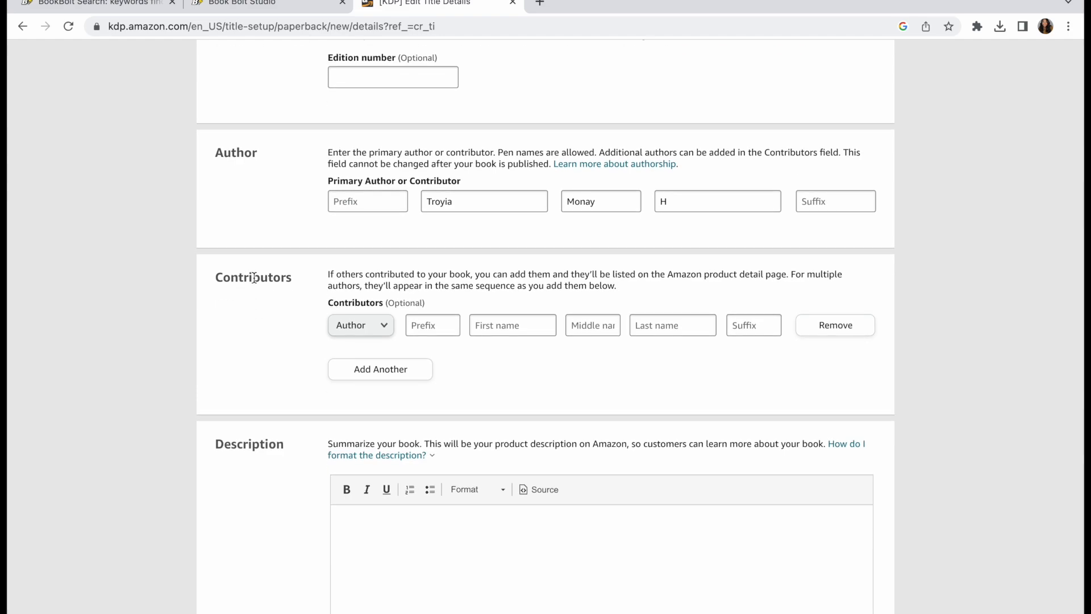
scroll(253, 284, down, 2)
scroll(253, 272, down, 5)
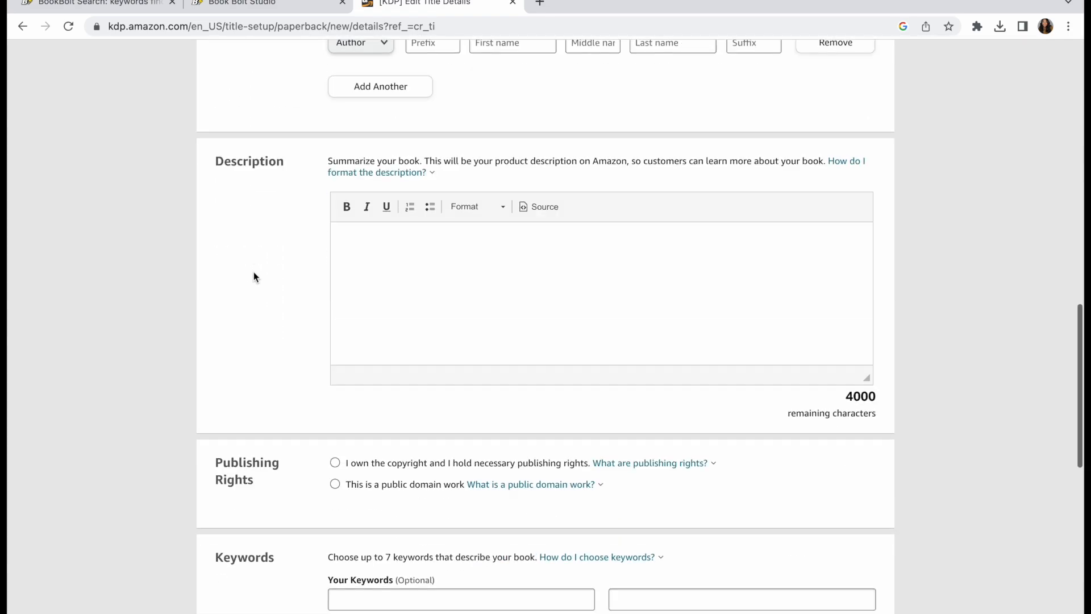
click(391, 245)
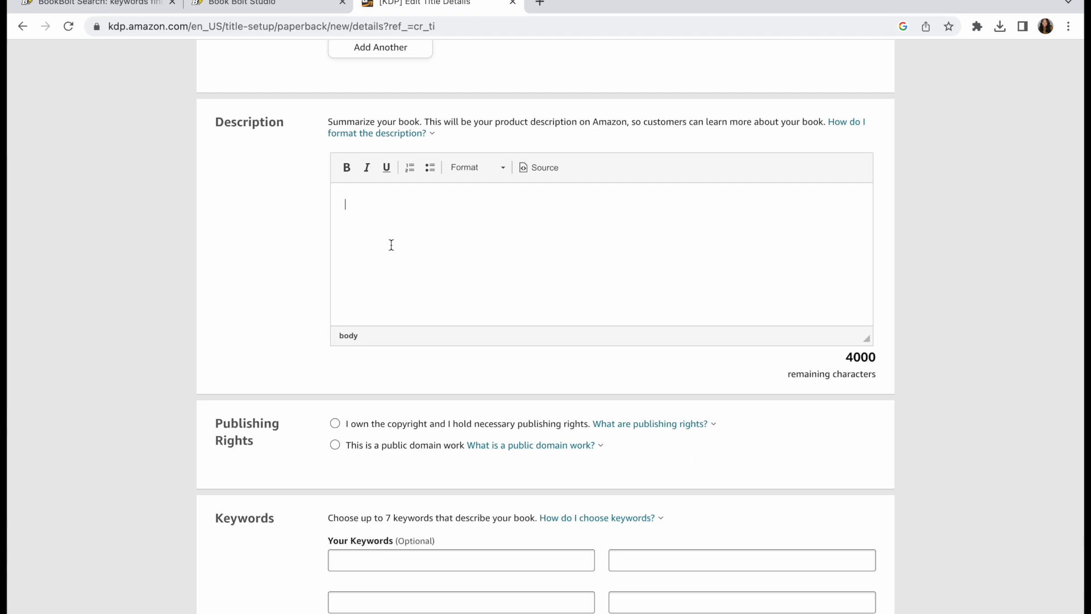
click(391, 245)
text(A journal to help you launch and )
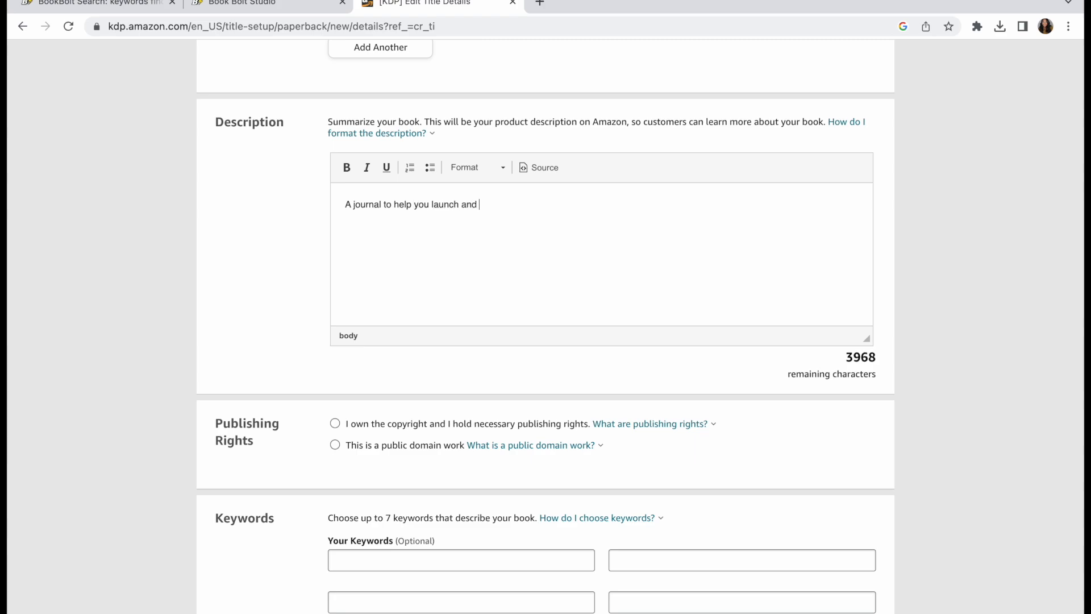
text(grow your business)
key(Return)
text(100 pages)
key(Return)
text(H)
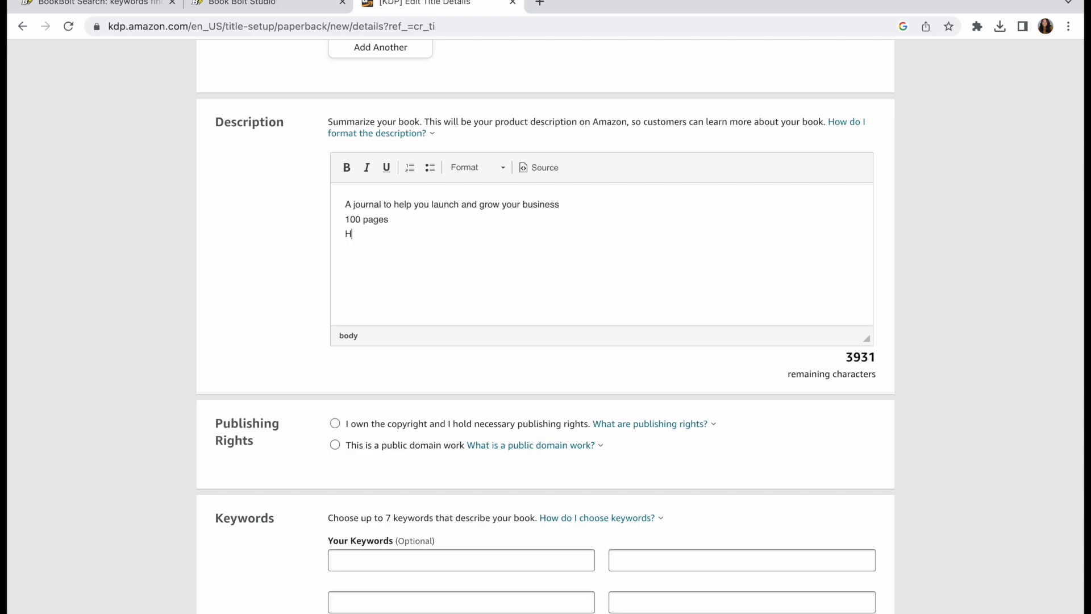
text(igh Quality)
Declare under Publishing Rights that you own the copyright and hold the necessary publishing rights
scroll(273, 344, down, 2)
scroll(267, 342, down, 3)
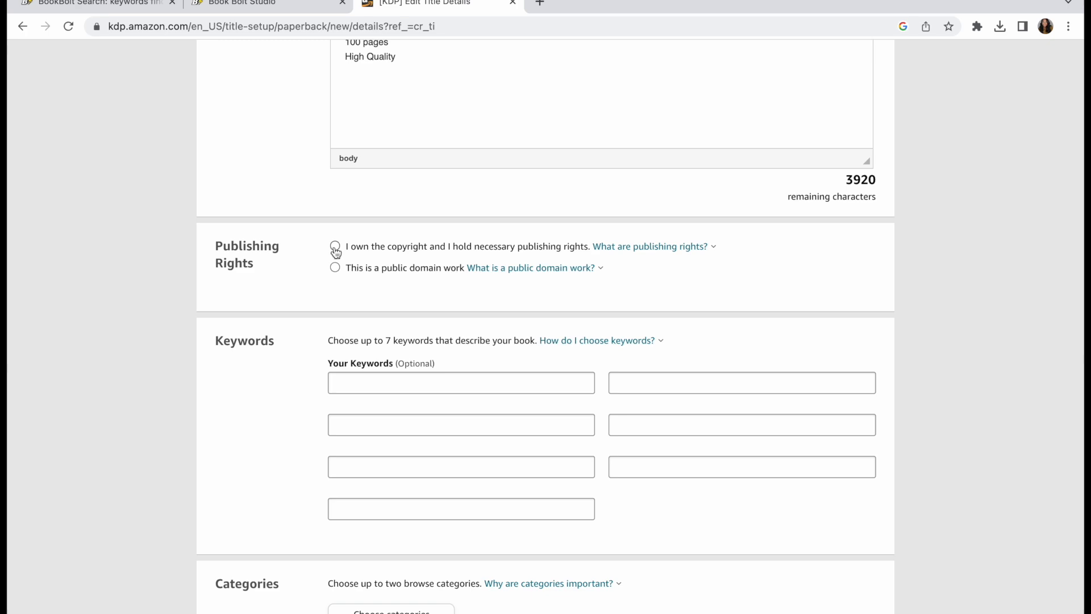
click(336, 249)
Copy the low-competition keyword "ecommerce" from the BookBolt keyword results into the first KDP keyword field
scroll(335, 272, down, 3)
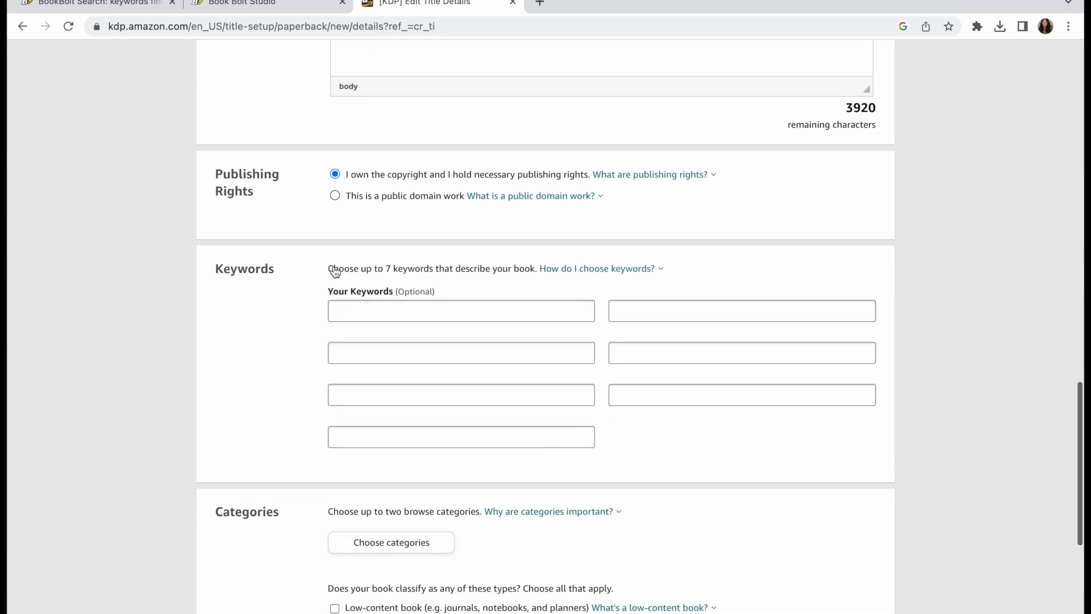
click(347, 232)
scroll(346, 232, down, 1)
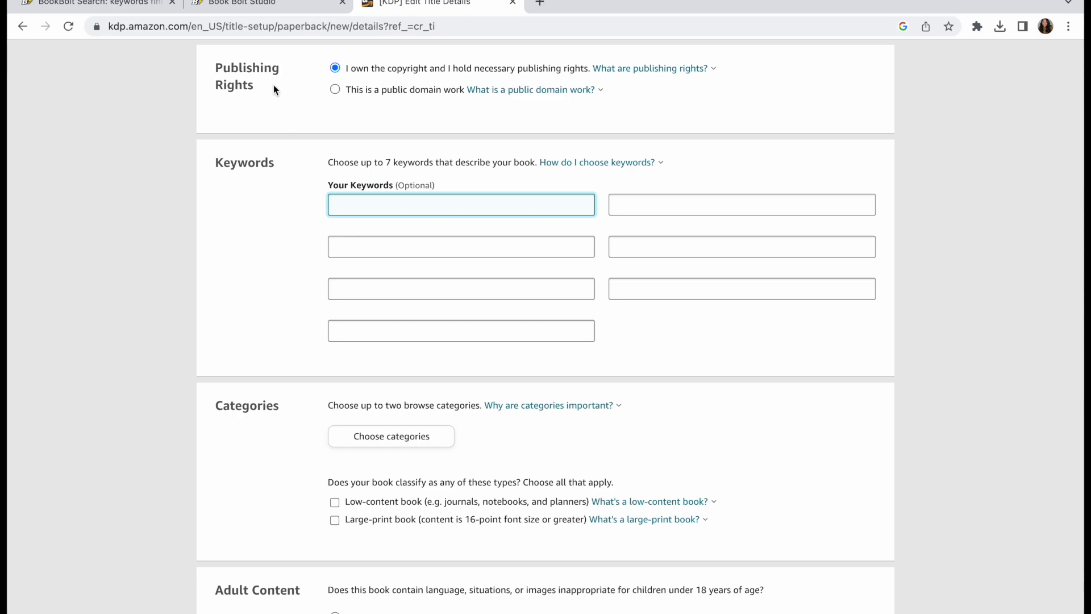
click(115, 7)
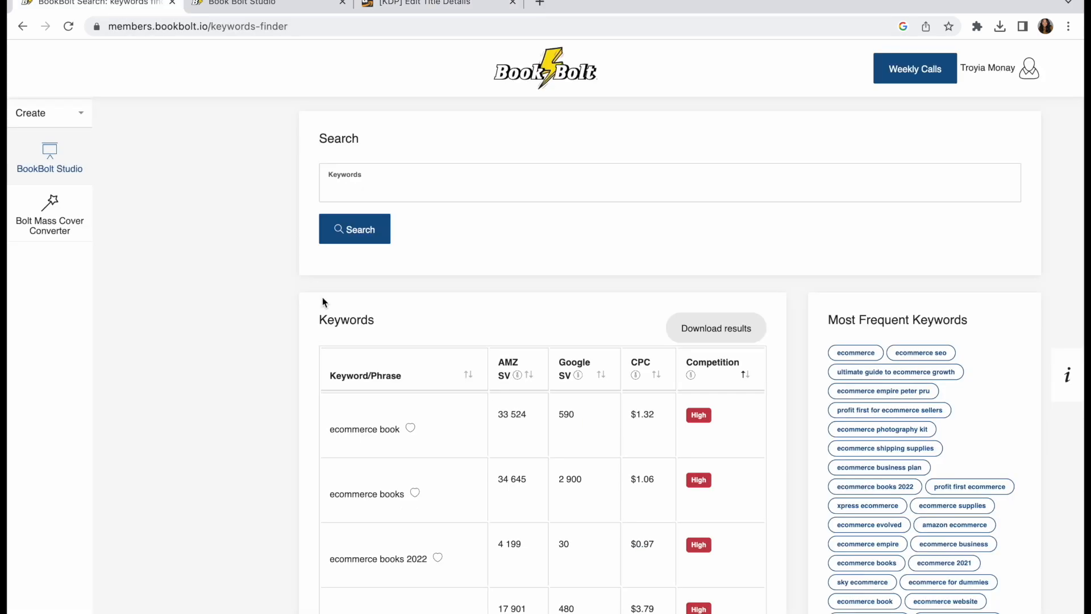
scroll(324, 300, down, 4)
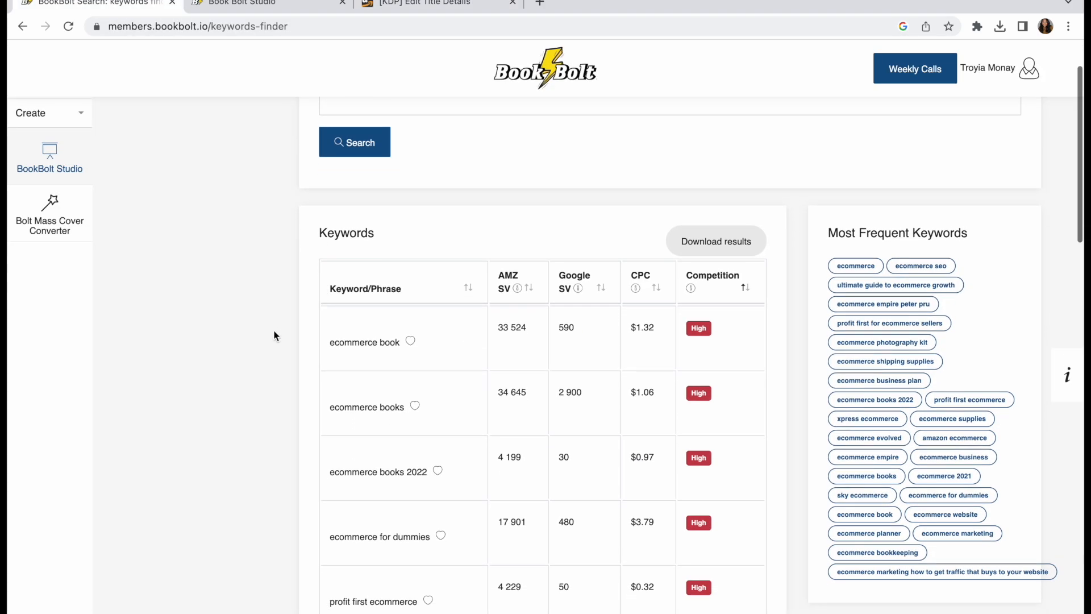
scroll(275, 336, down, 3)
scroll(275, 336, down, 9)
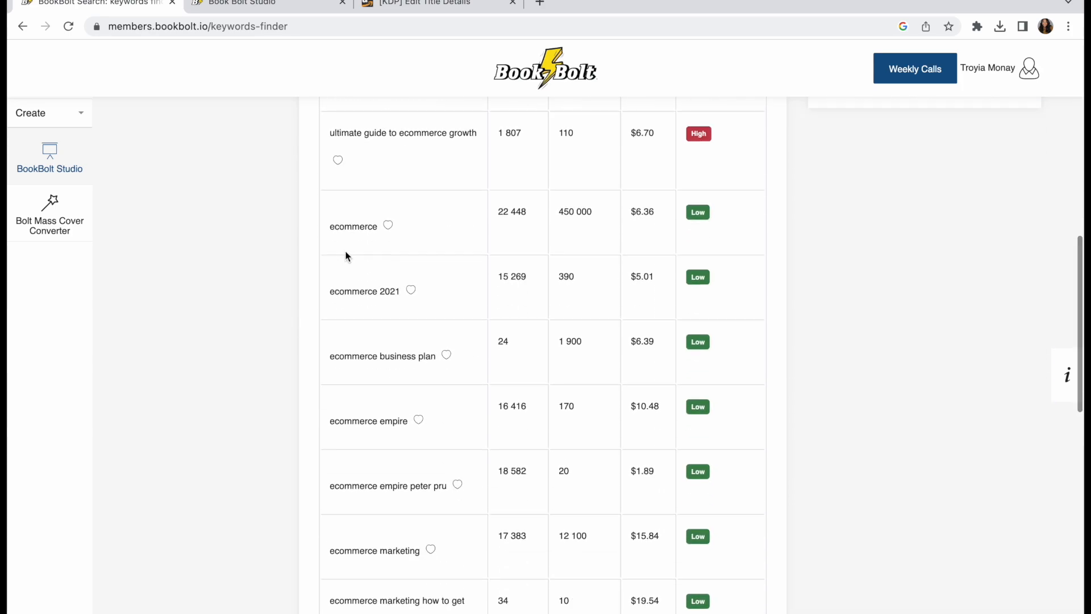
drag(377, 226, 331, 227)
key(super+c)
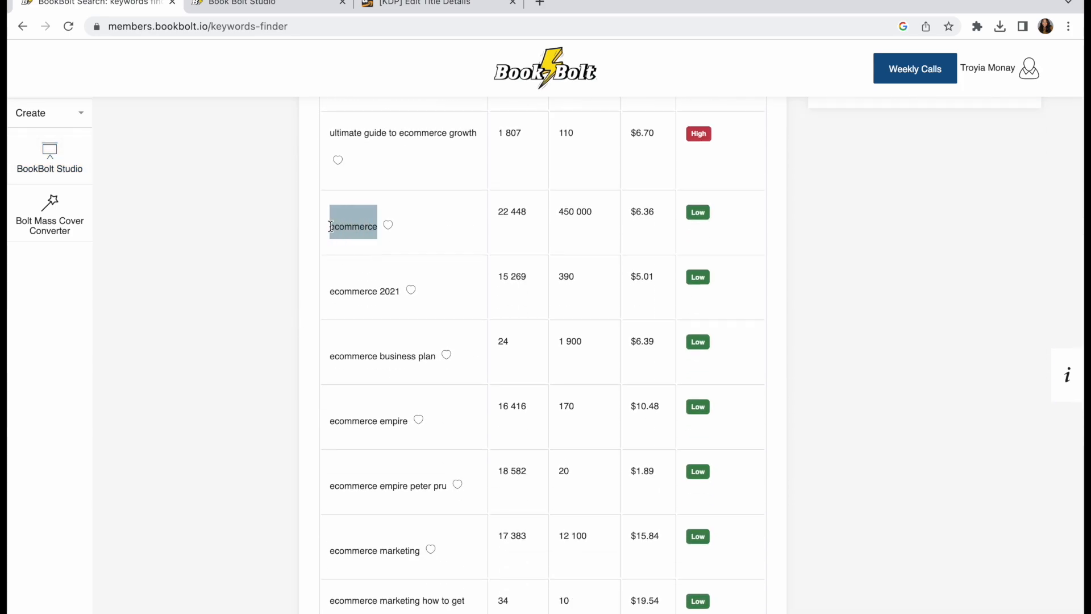
click(415, 4)
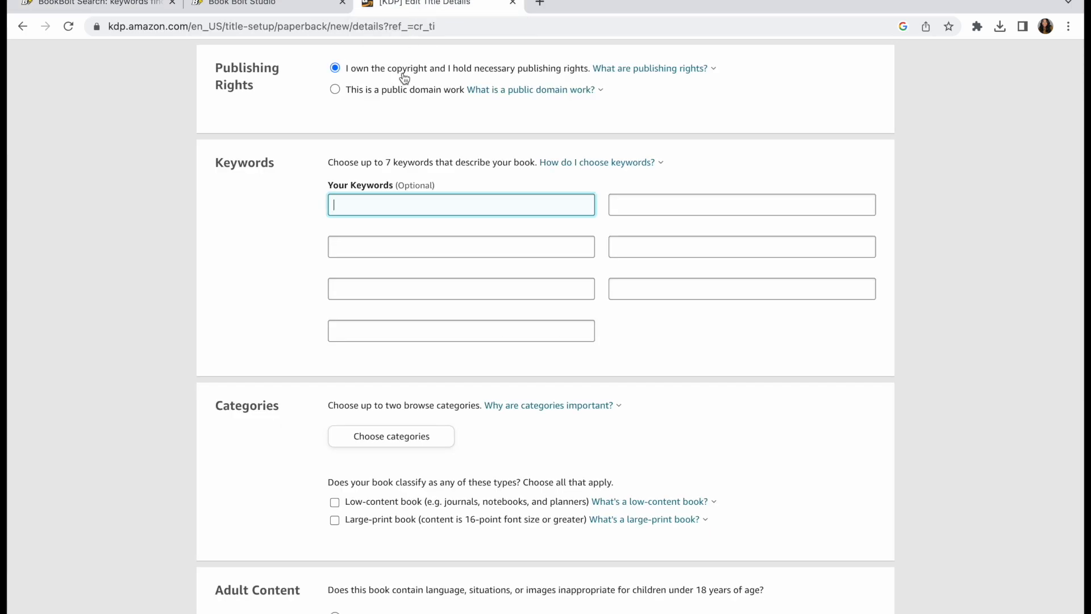
key(super+v)
Copy the keyword "ecommerce book" from the BookBolt results into the KDP keyword field directly below "ecommerce"
click(363, 256)
click(147, 5)
scroll(336, 192, up, 6)
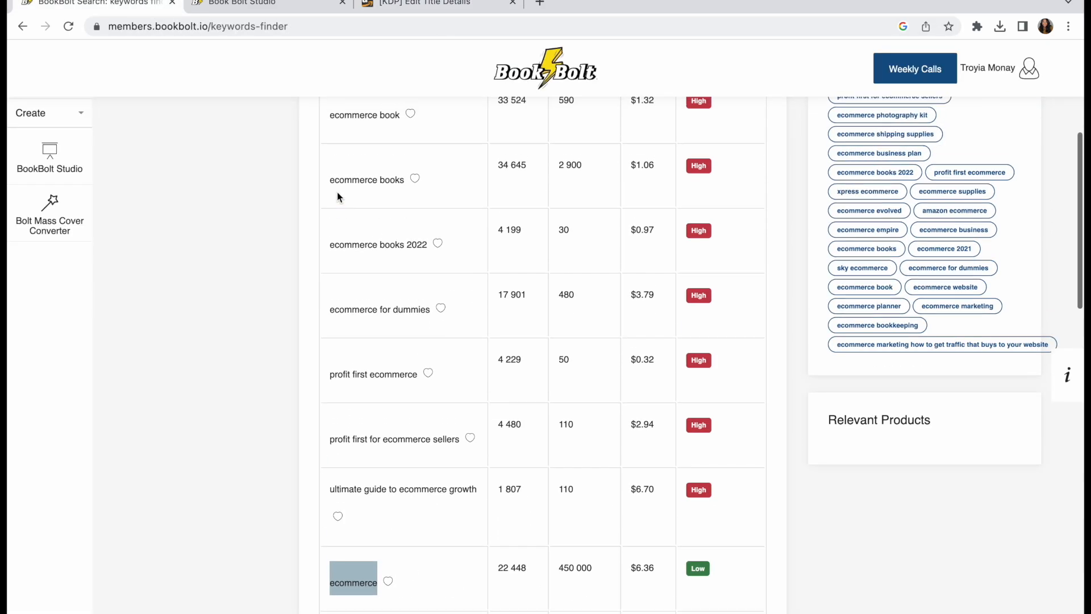
scroll(336, 192, up, 3)
drag(331, 245, 399, 248)
key(ctrl+c)
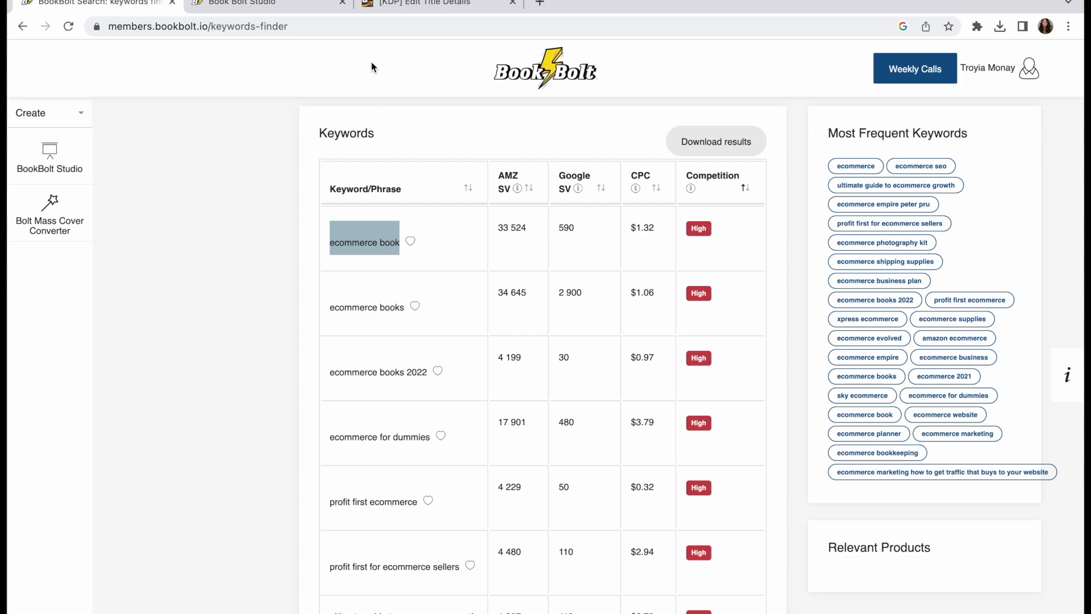
click(423, 3)
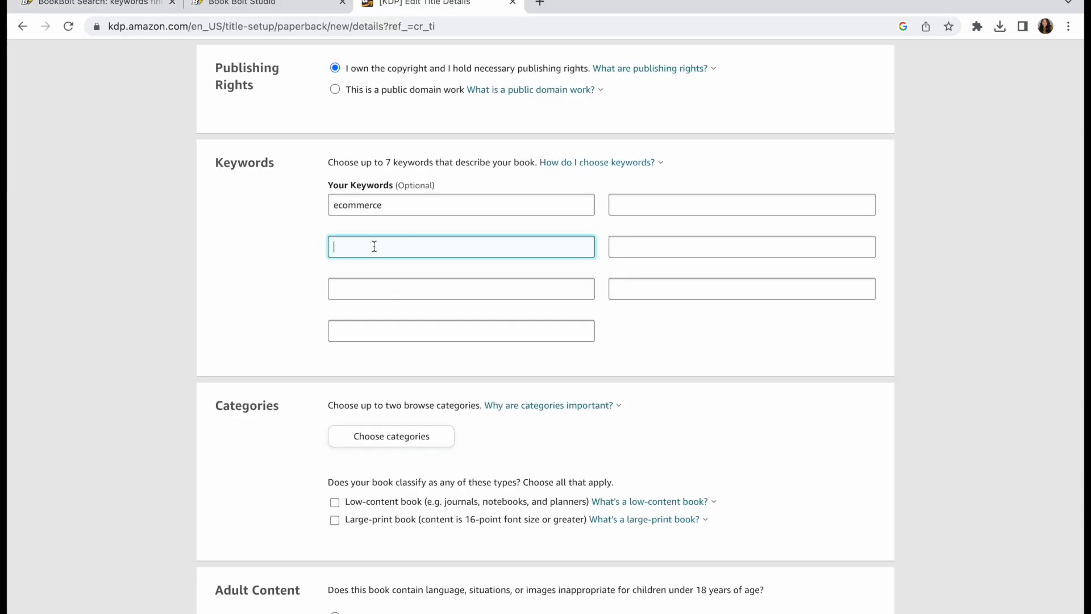
key(ctrl+v)
Enter "Journal" as a keyword in the field directly below "ecommerce book"
click(376, 292)
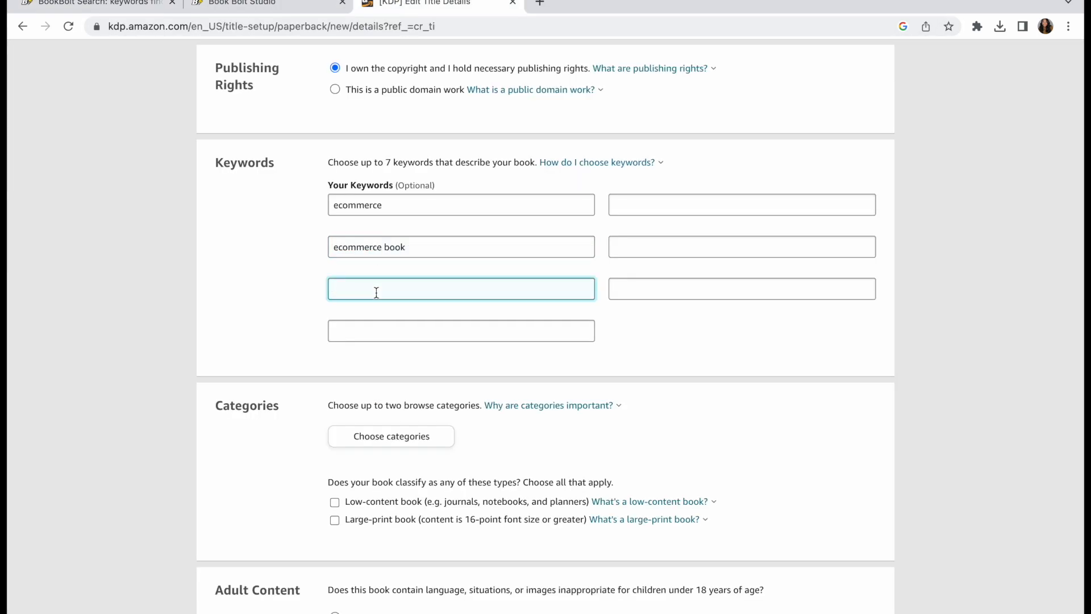
text(JOurnal)
key(BackSpace)
key(BackSpace)
key(BackSpace)
key(BackSpace)
text(ournal)
key(Tab)
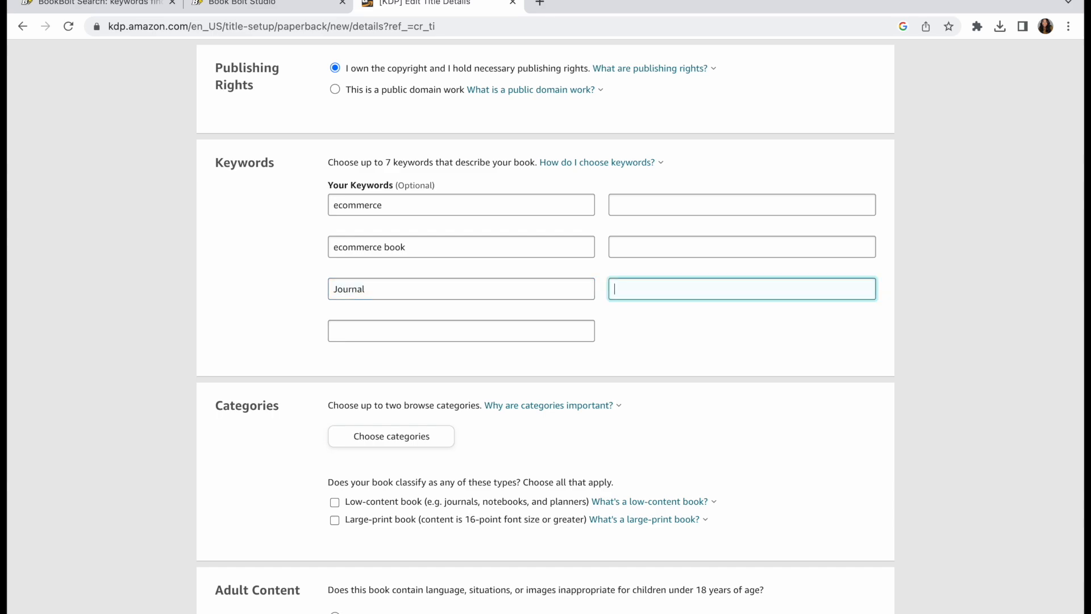
Fill the remaining keyword fields with "female ceo", "business journal", "prayer journal" and "calendar"
text(female ceo)
click(621, 207)
text(busin)
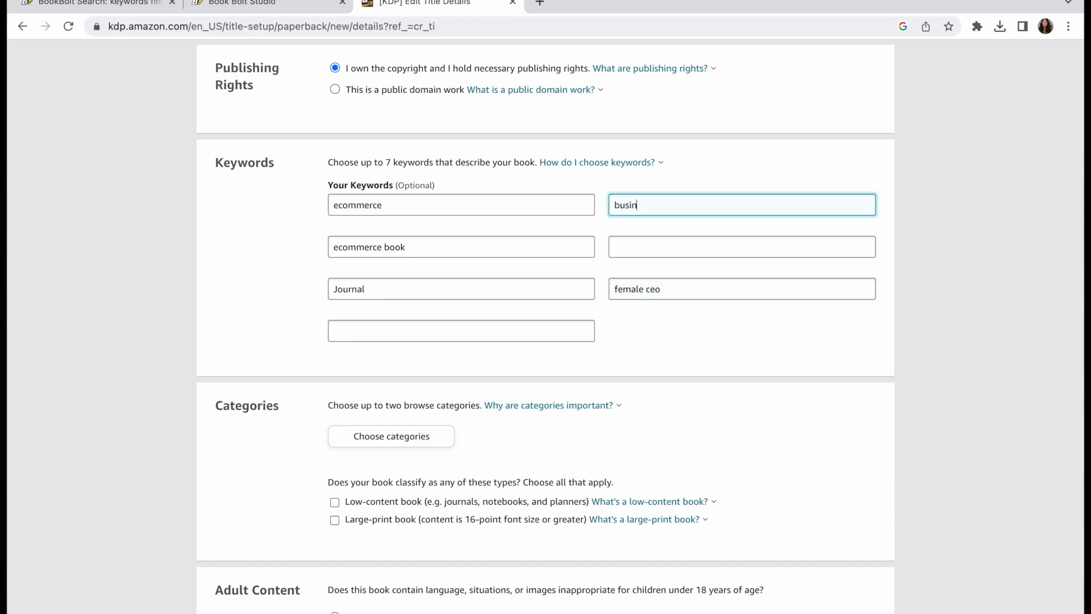
text(ess journal)
click(647, 250)
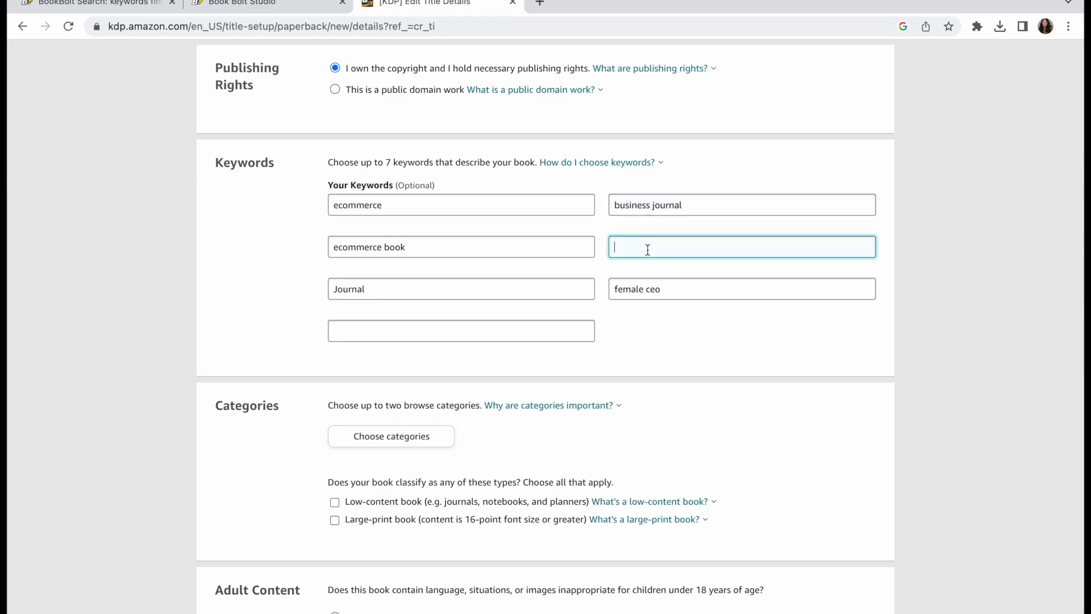
text(prayer journal)
click(558, 327)
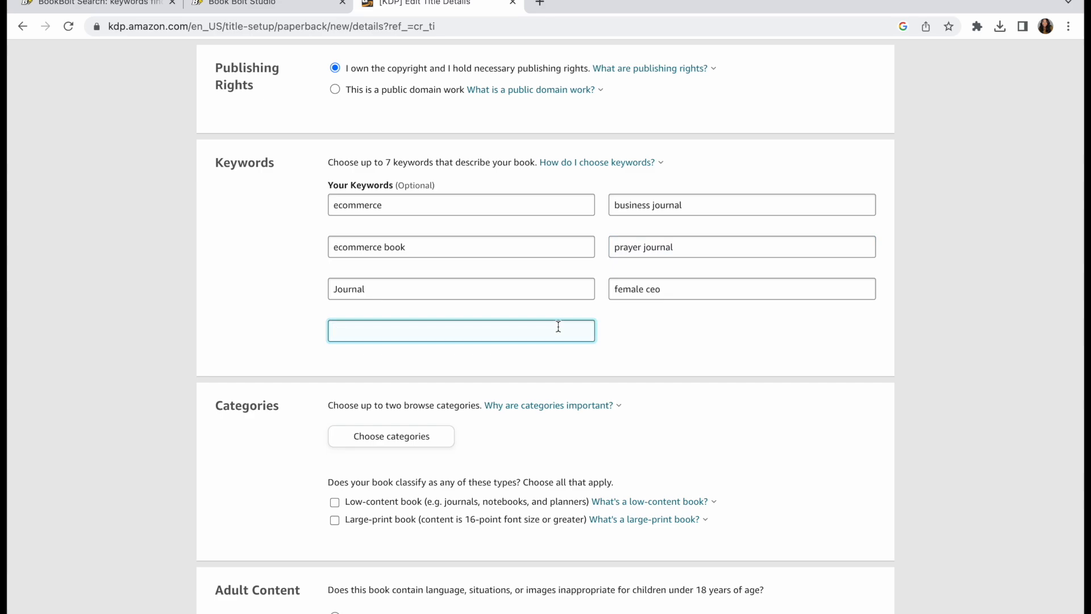
text(calendar)
click(260, 305)
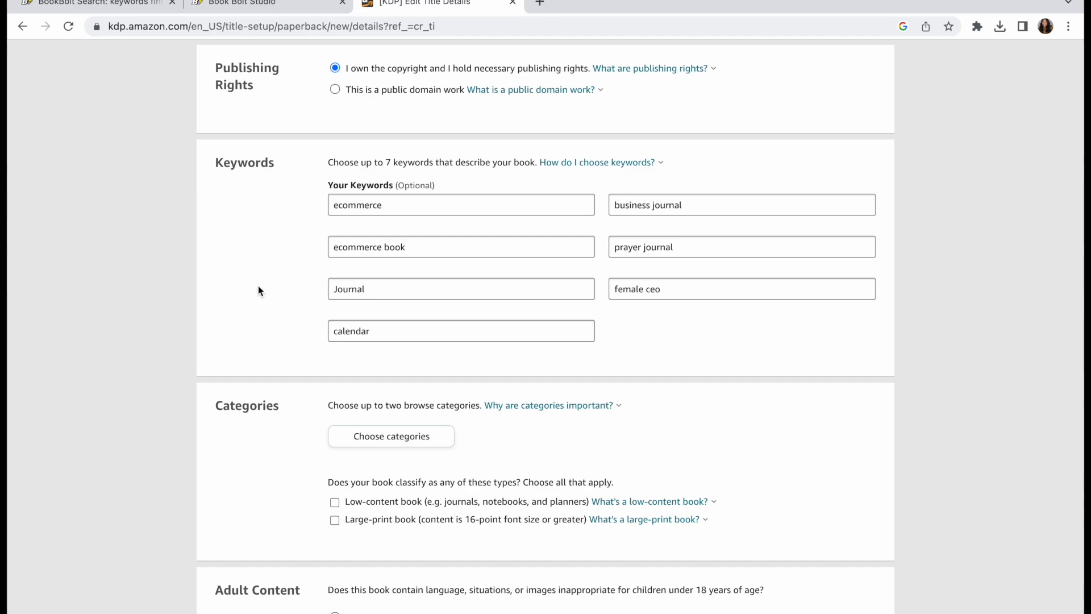
Open the book's category selection and expand Nonfiction and its Business & Economics branch
scroll(259, 284, down, 4)
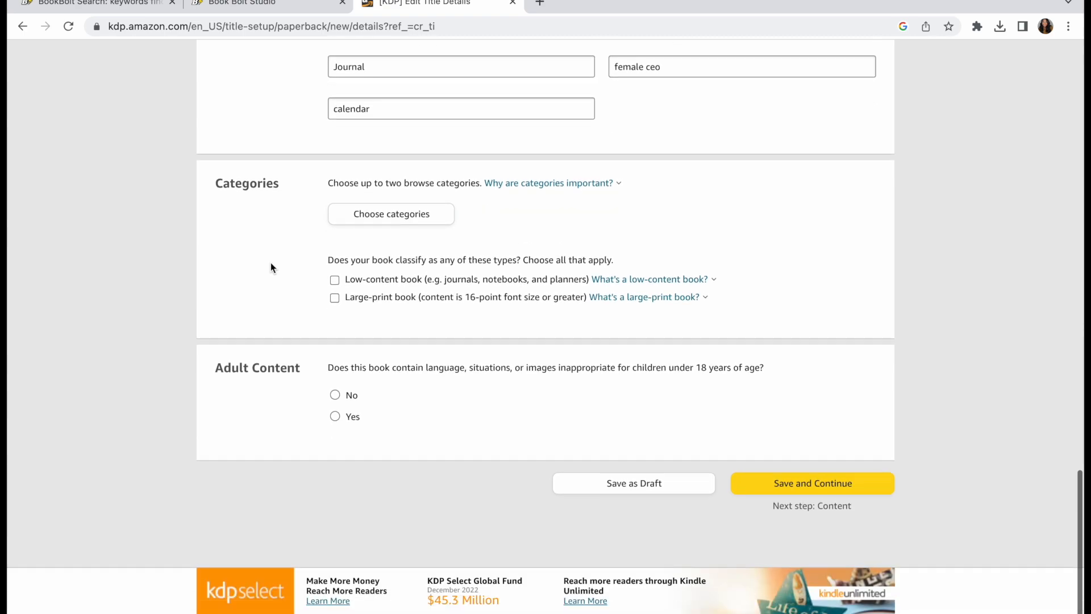
click(394, 220)
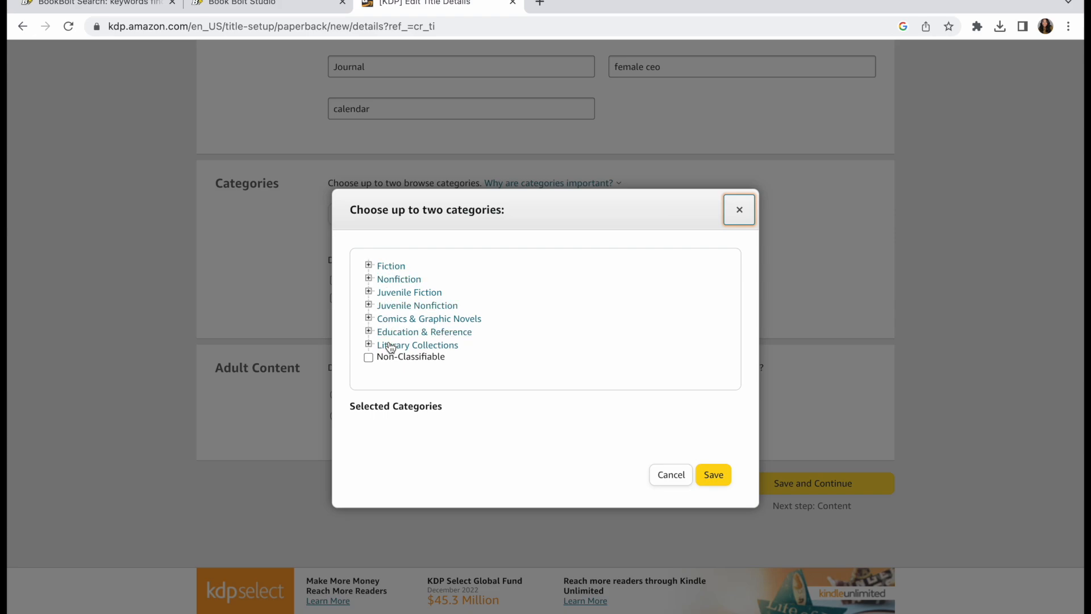
click(369, 280)
scroll(371, 283, down, 4)
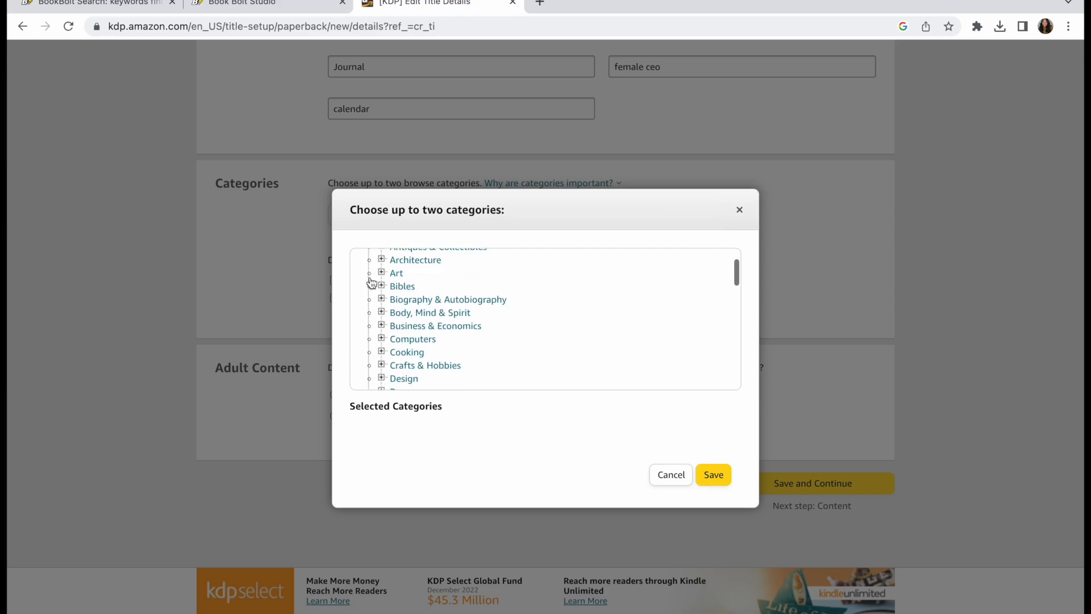
scroll(371, 321, down, 2)
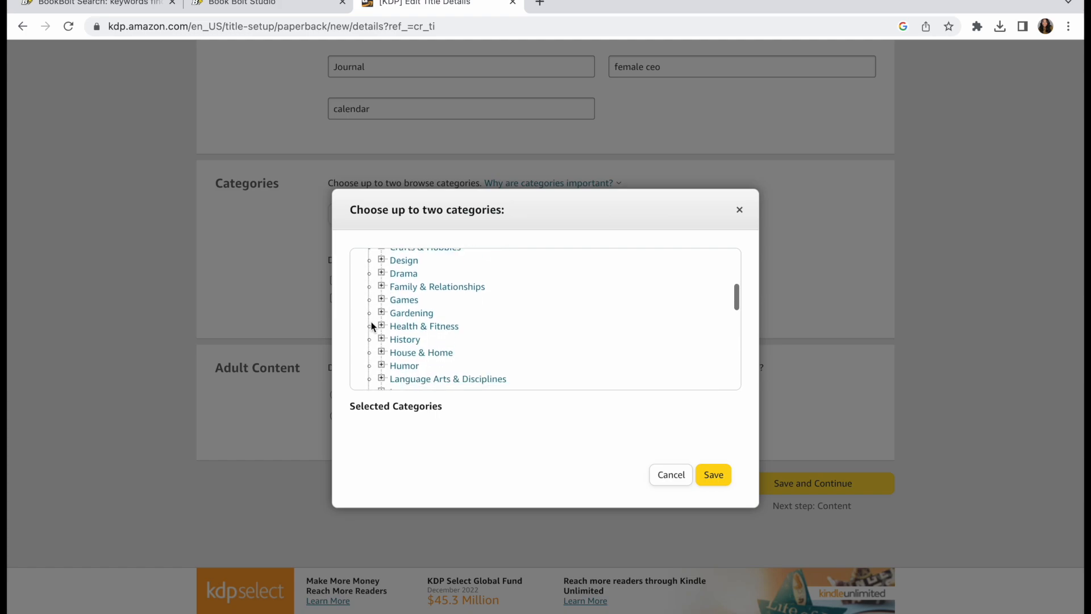
scroll(370, 322, up, 3)
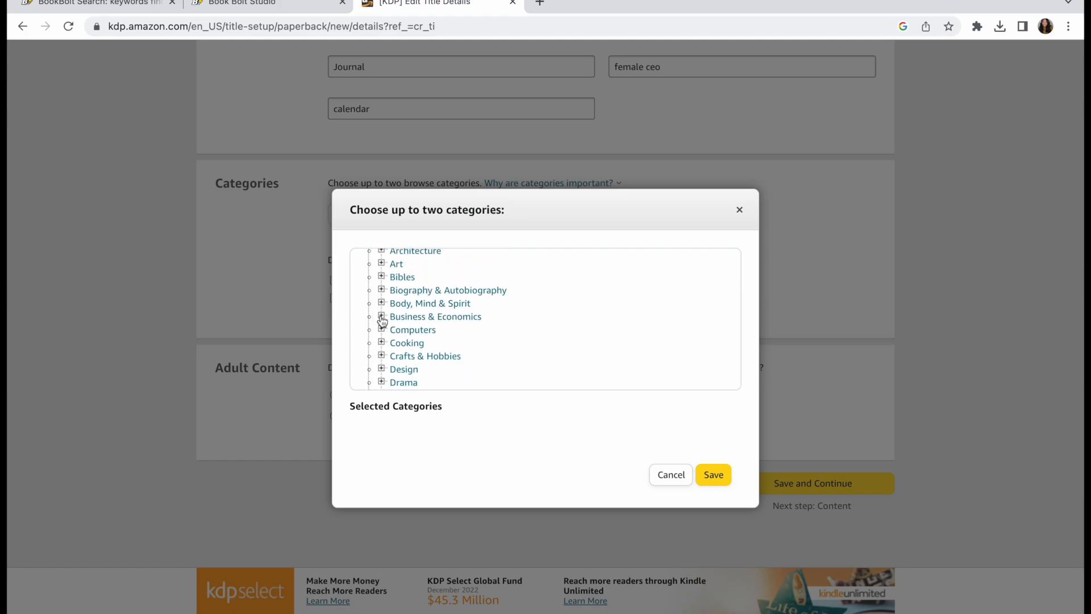
click(380, 316)
Choose General under E-Commerce within Business & Economics as the book's category and save the selection
scroll(382, 320, down, 1)
scroll(382, 318, down, 1)
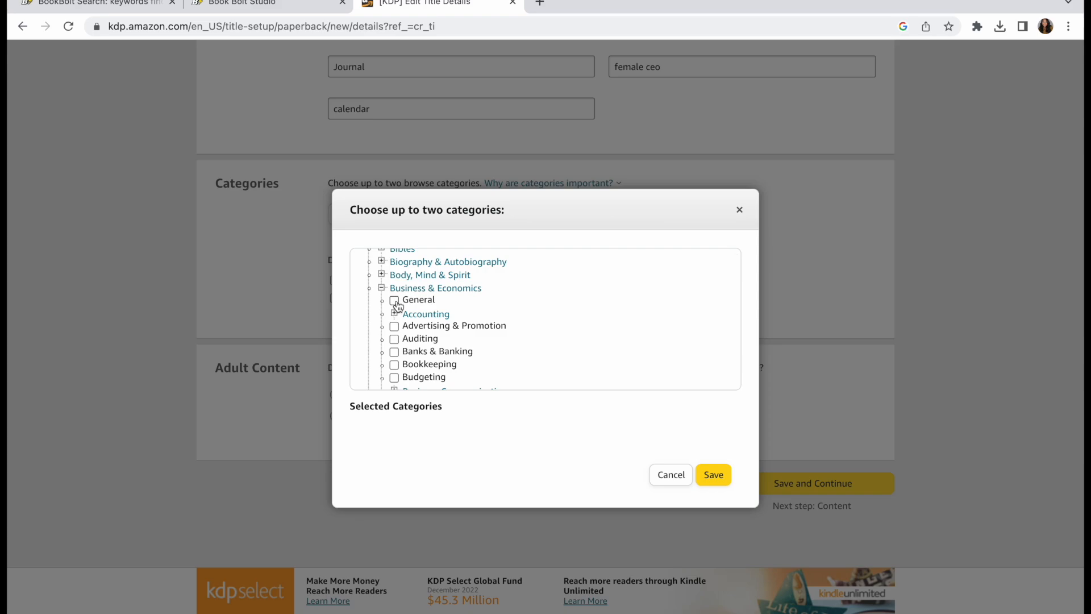
scroll(398, 310, down, 3)
scroll(397, 319, down, 5)
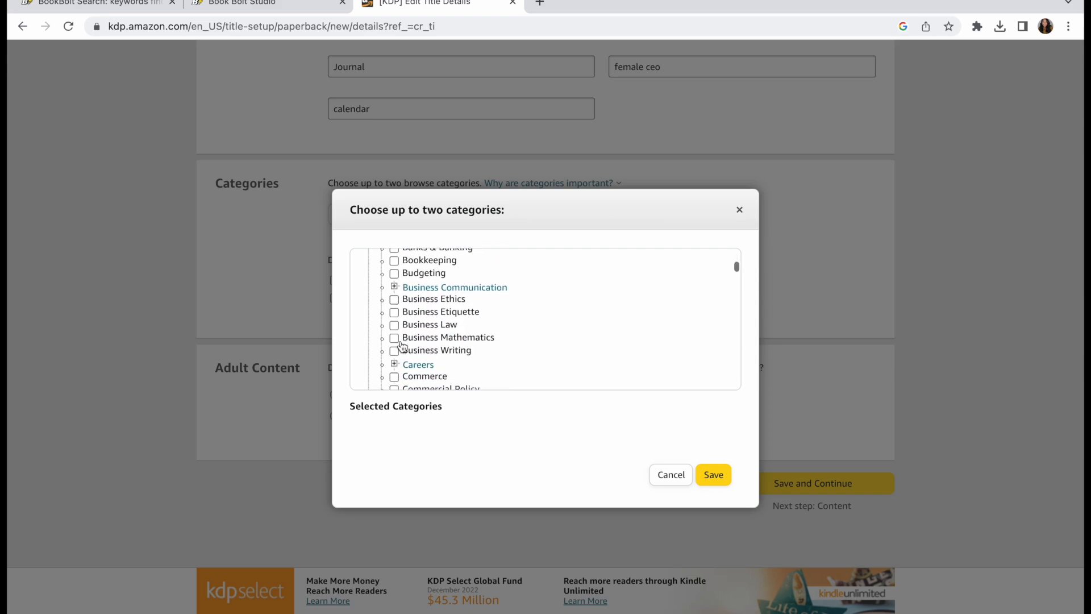
scroll(404, 361, down, 5)
scroll(406, 365, down, 10)
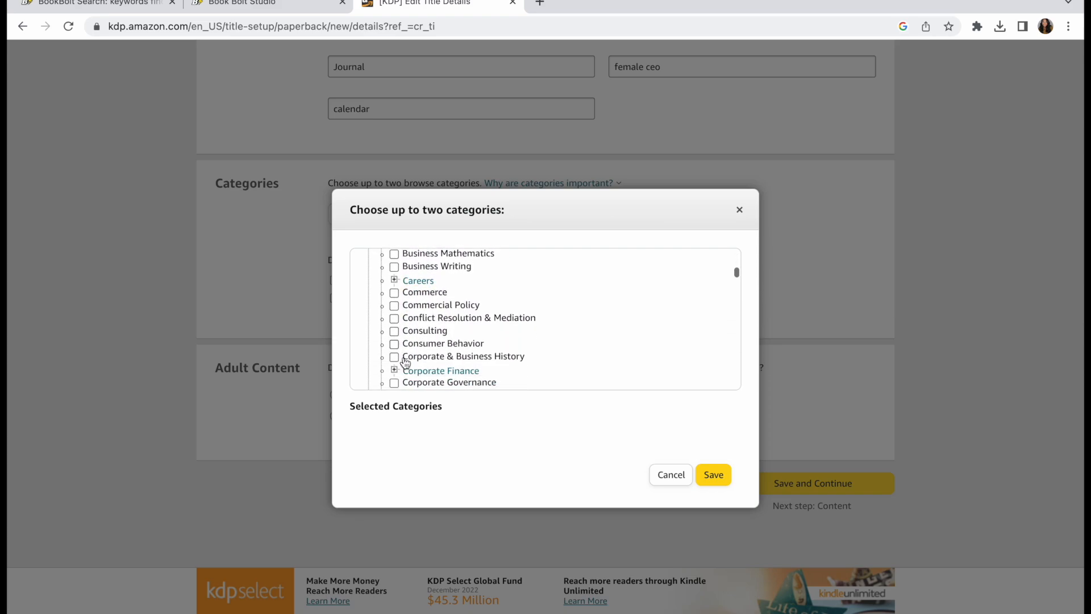
scroll(405, 363, down, 3)
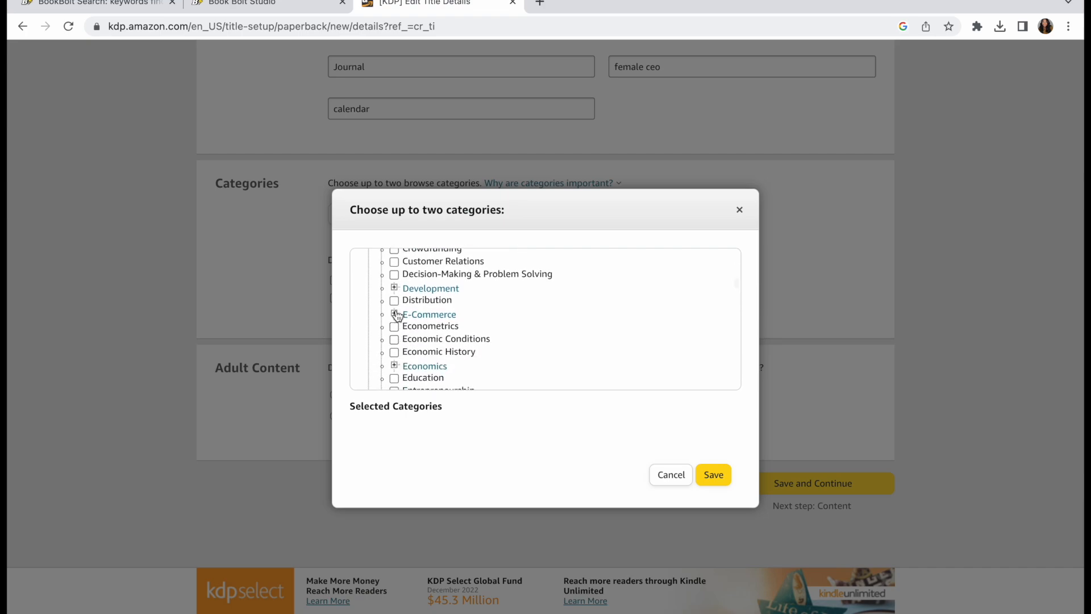
click(394, 315)
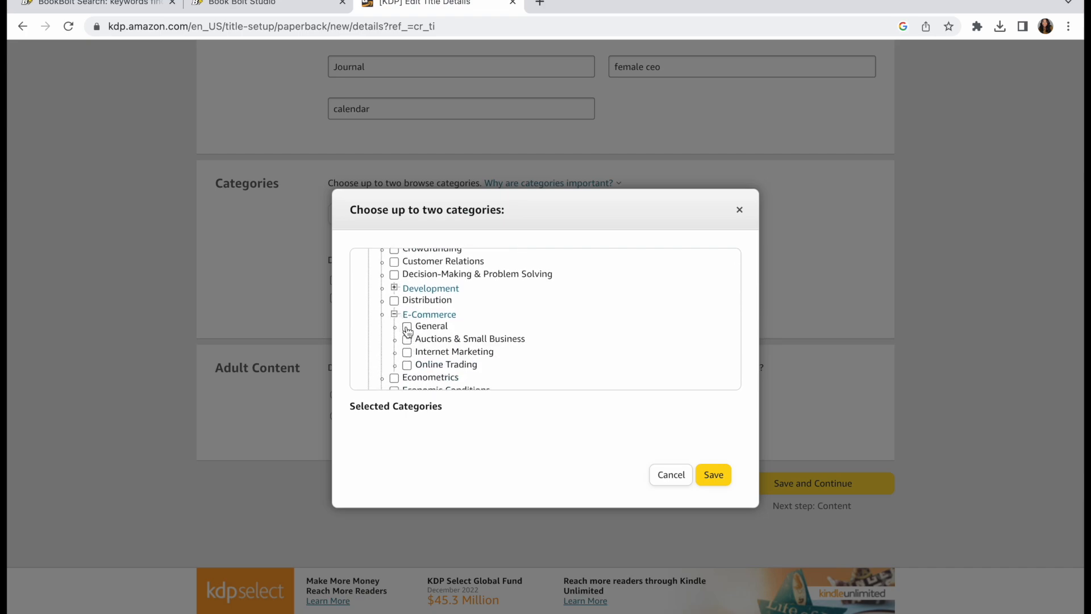
click(407, 327)
click(714, 489)
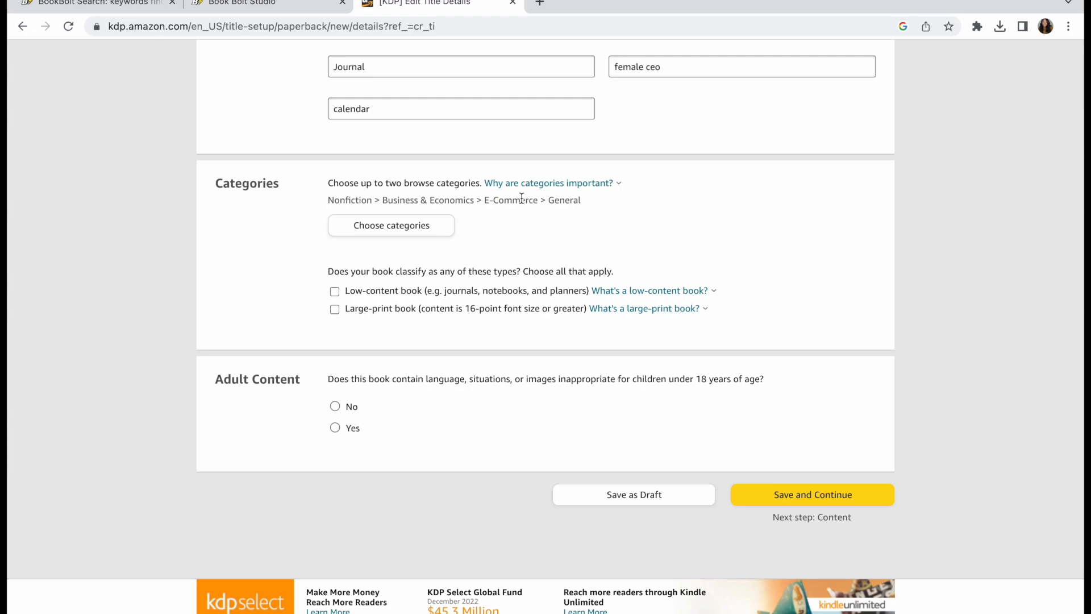
Classify the book as low-content, answer No for adult content, and save the details to continue to Paperback Content
scroll(392, 300, down, 1)
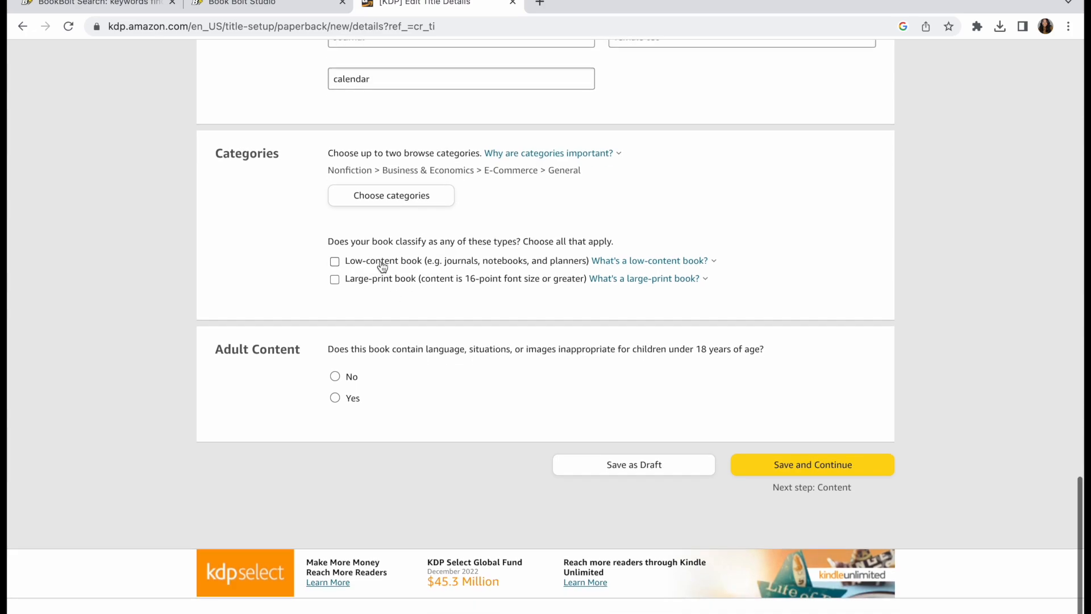
click(382, 266)
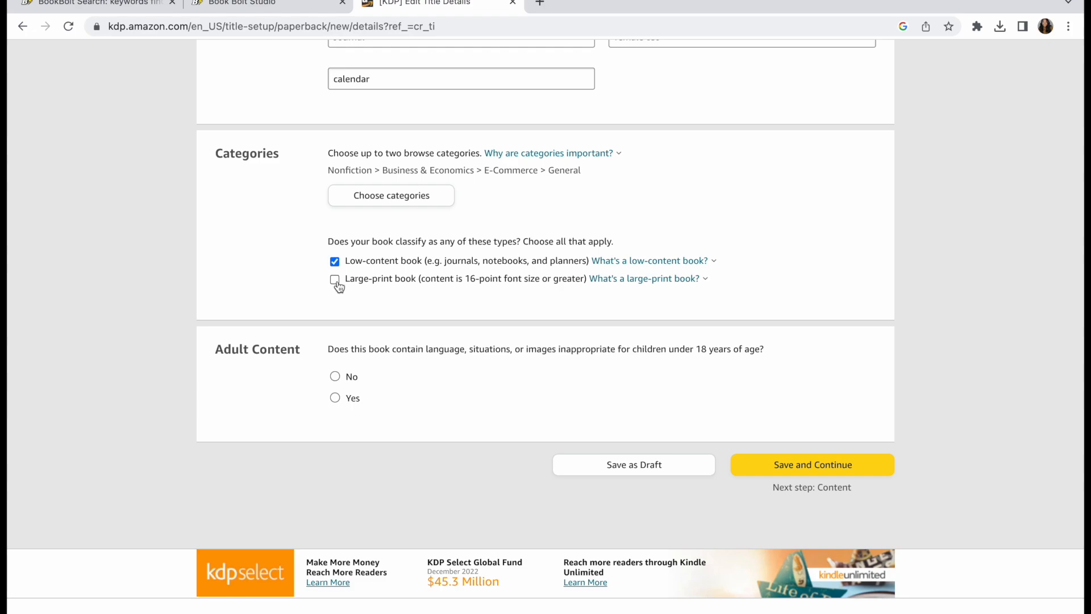
click(335, 378)
click(813, 465)
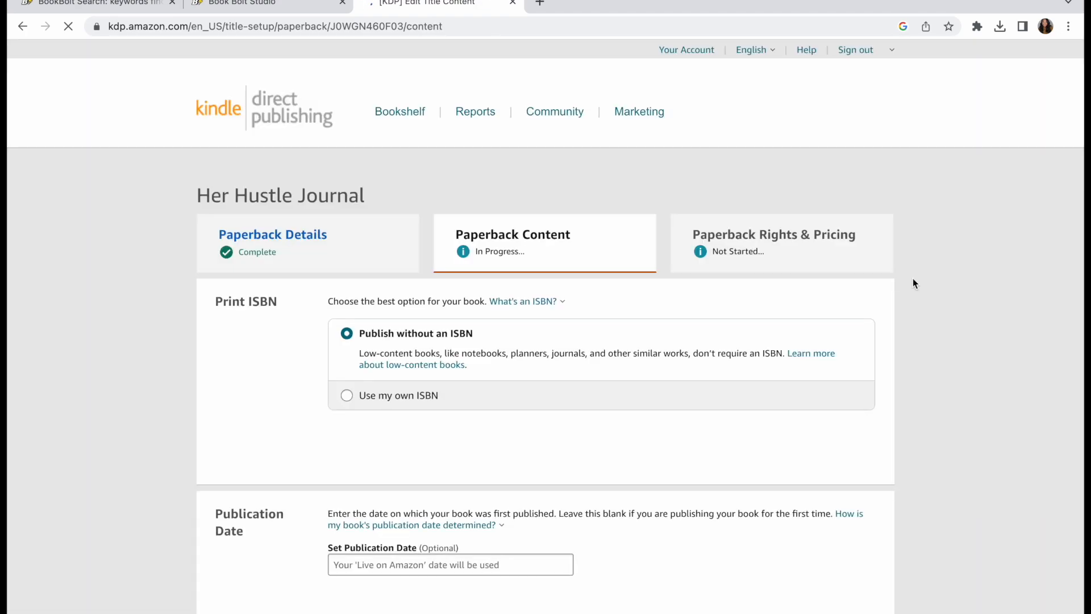
Set the paperback's publication date to 02/09/2023
scroll(913, 283, down, 2)
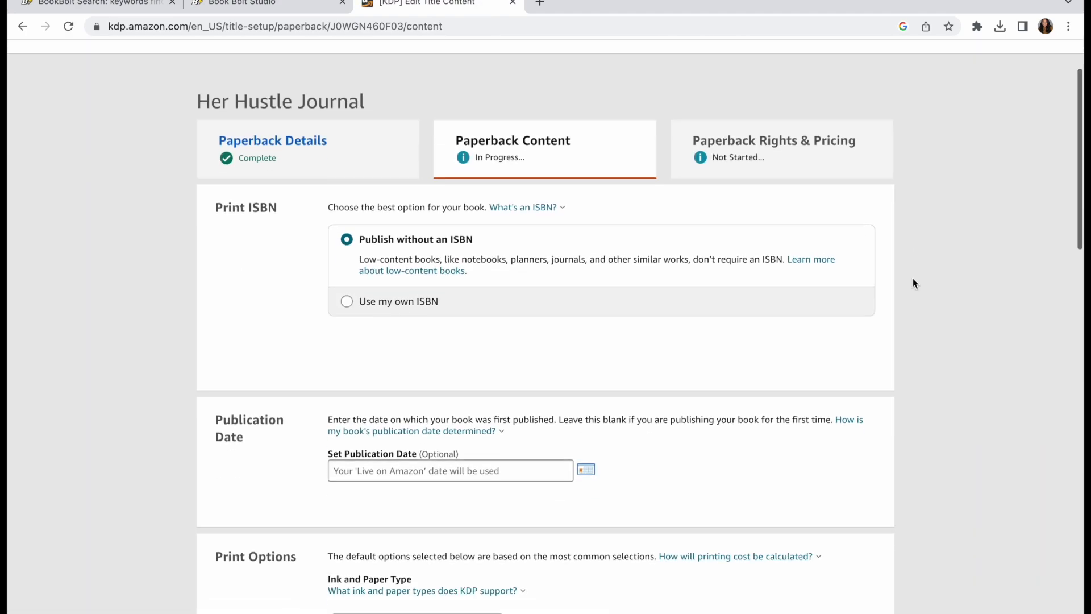
scroll(913, 282, down, 3)
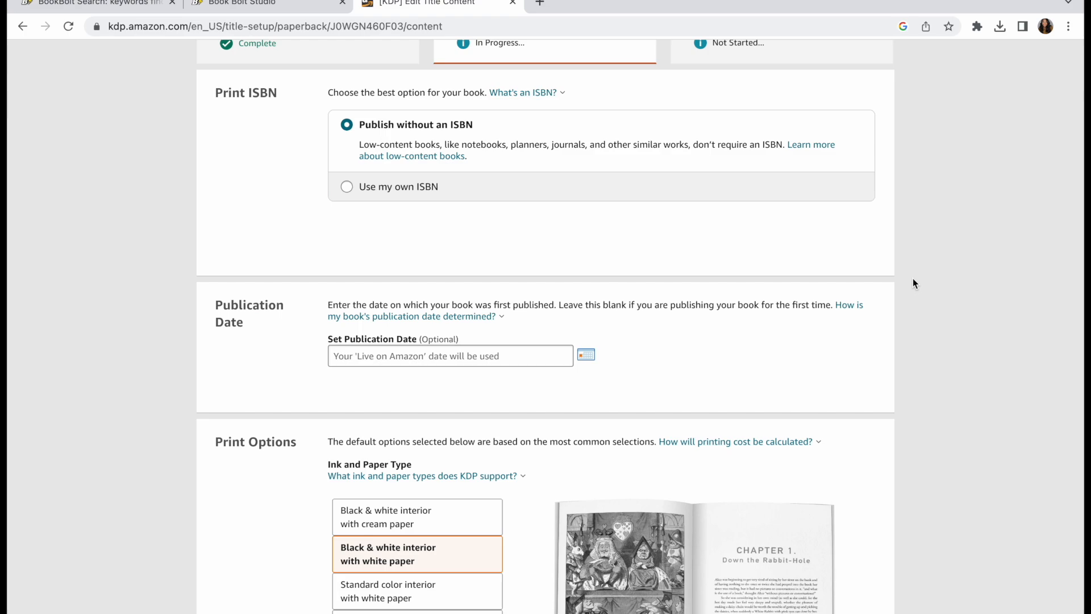
scroll(913, 279, down, 3)
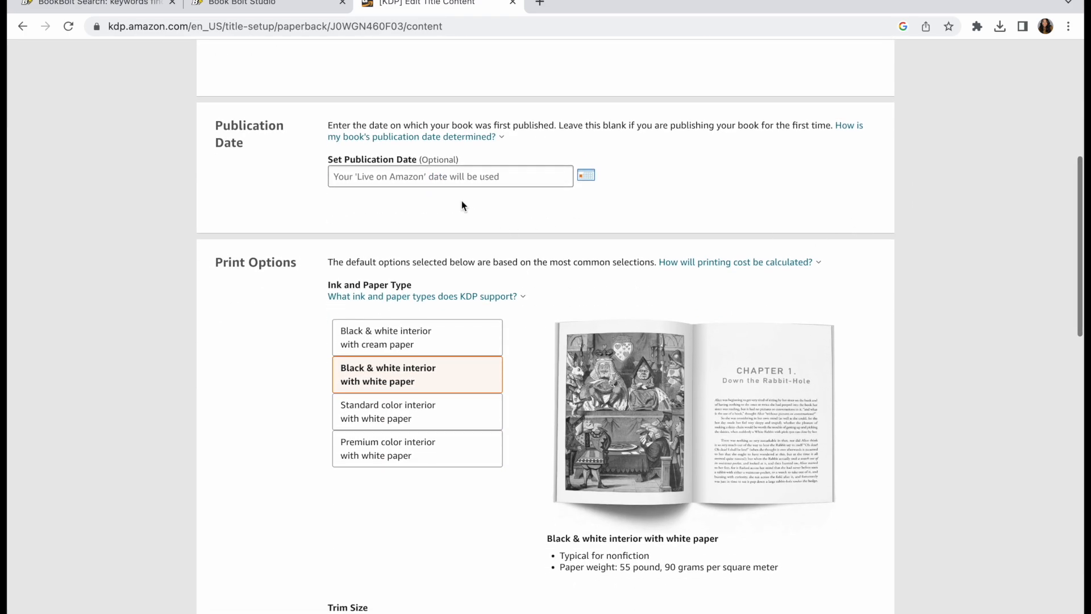
click(453, 178)
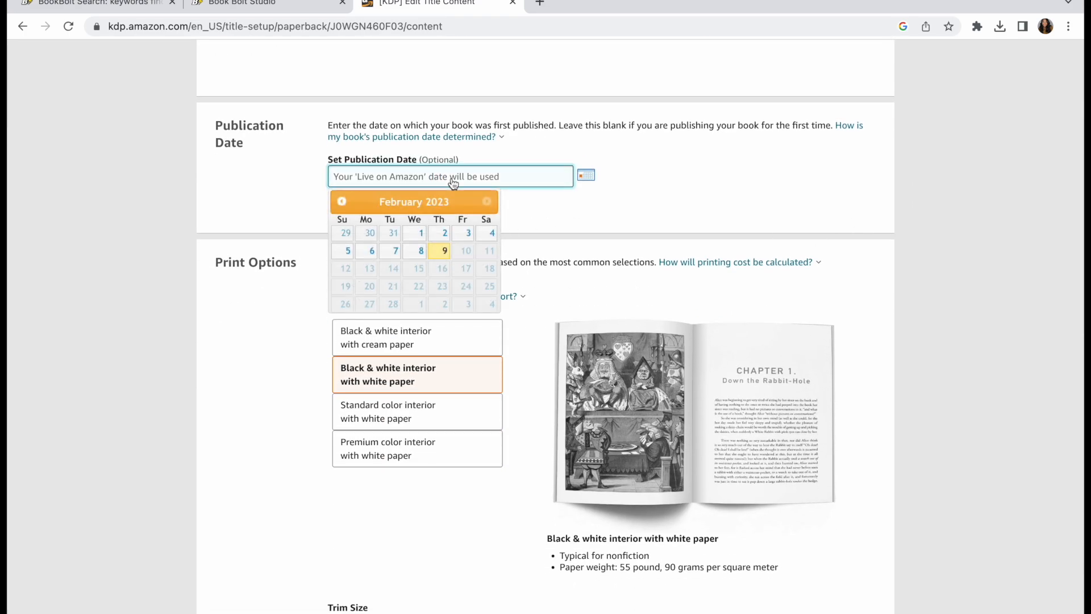
click(442, 255)
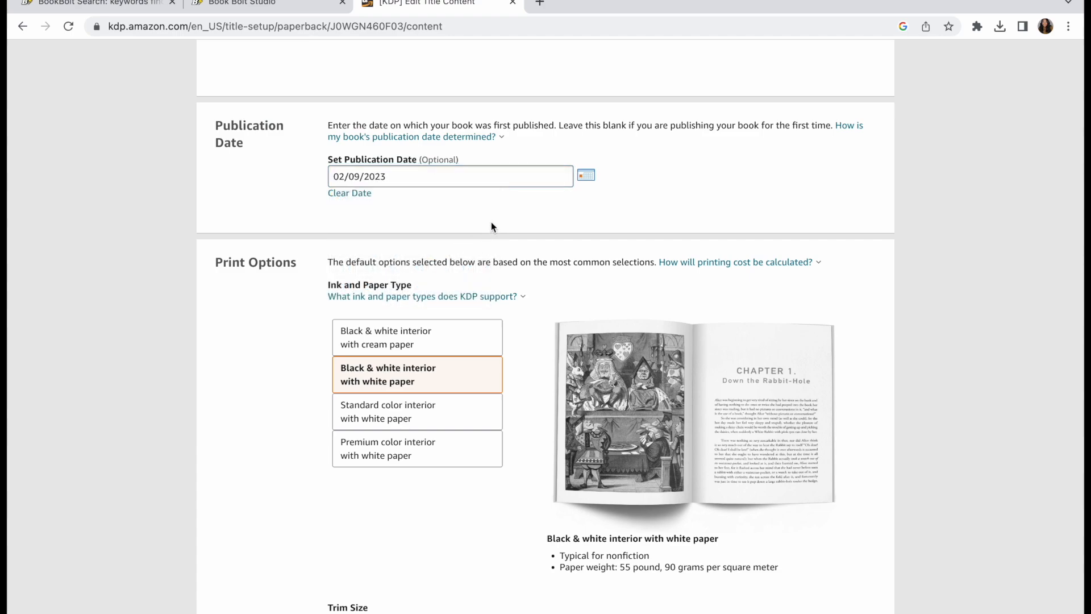
Choose a black & white interior with white paper and the 6 x 9 in trim size in the print options
scroll(491, 223, down, 3)
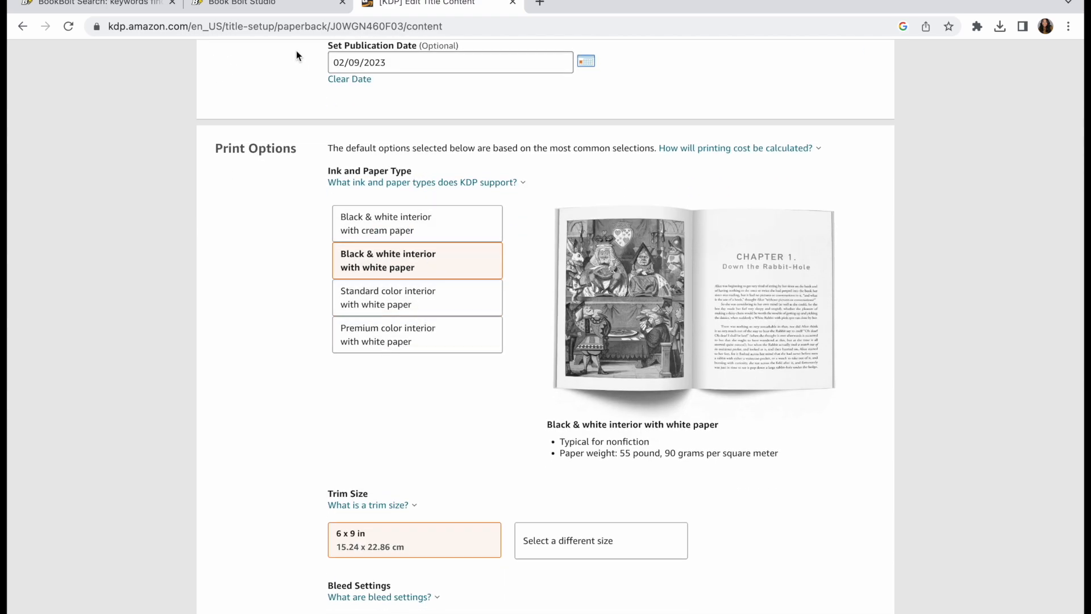
scroll(255, 214, down, 3)
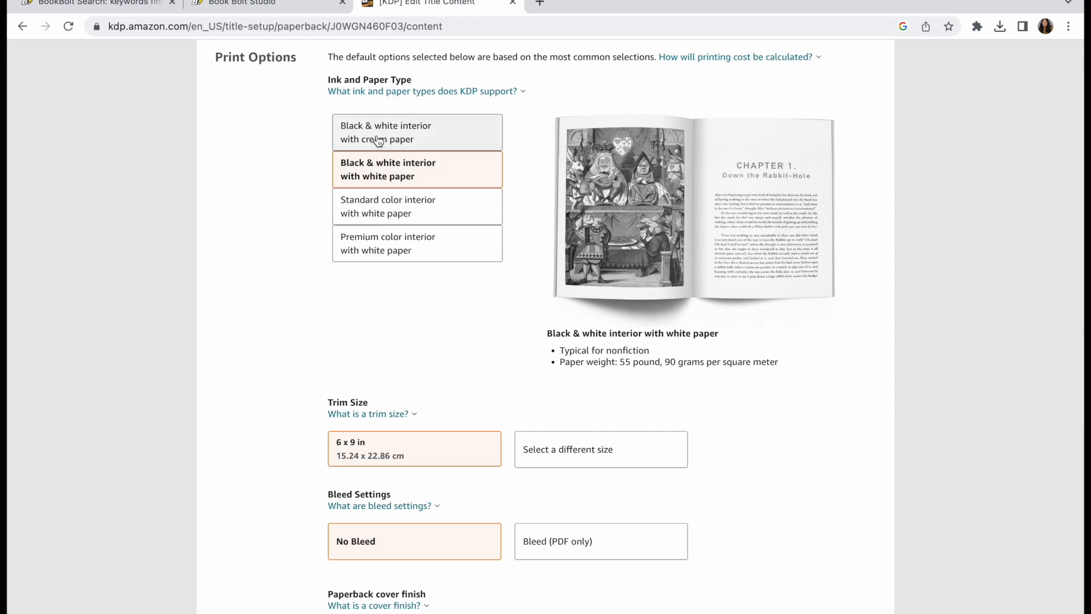
click(366, 175)
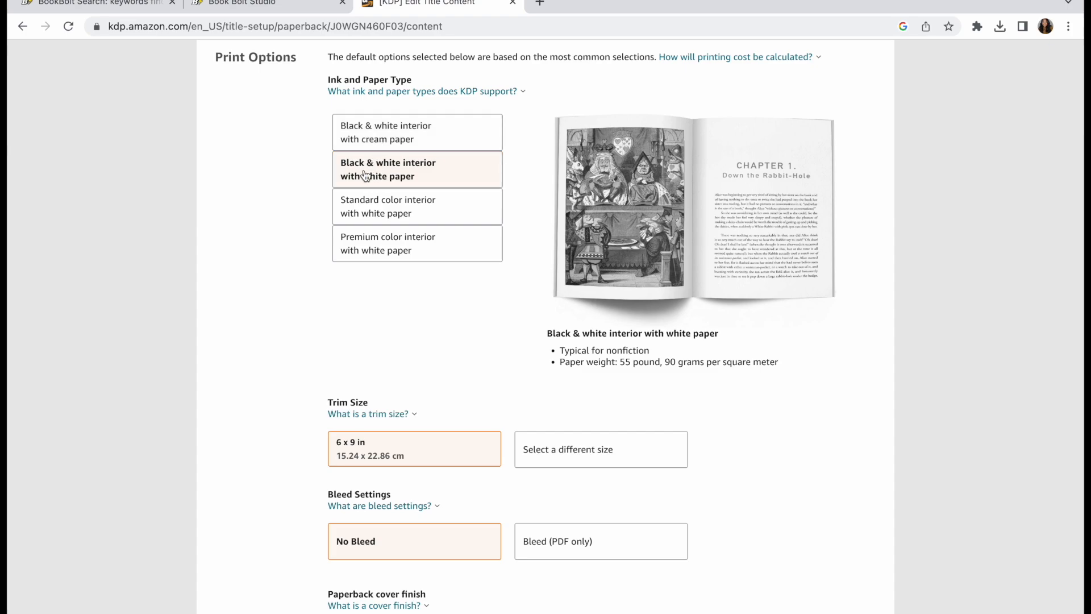
scroll(268, 248, down, 4)
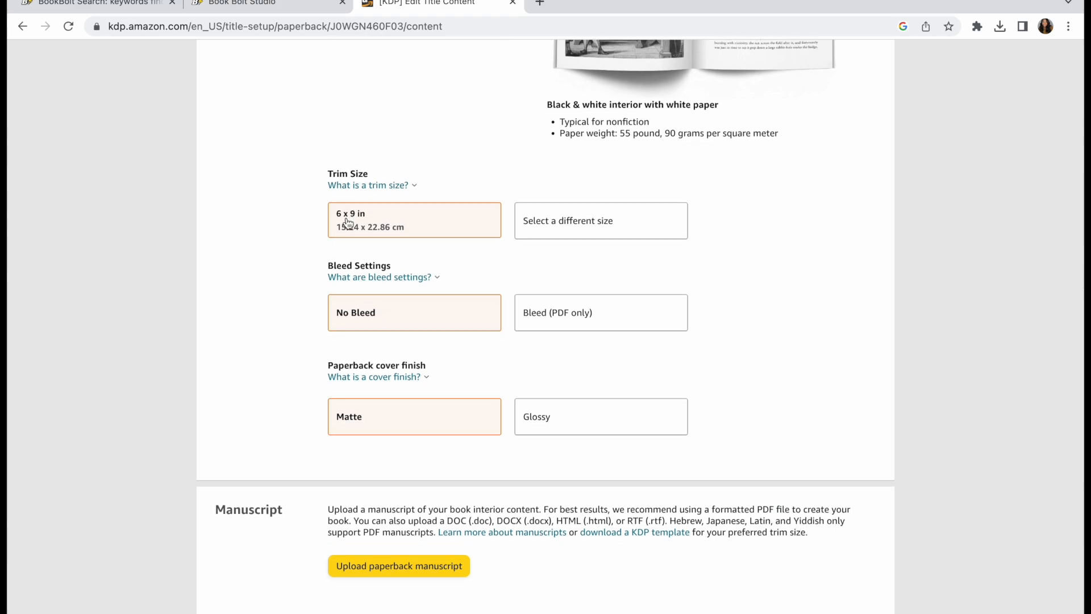
click(348, 223)
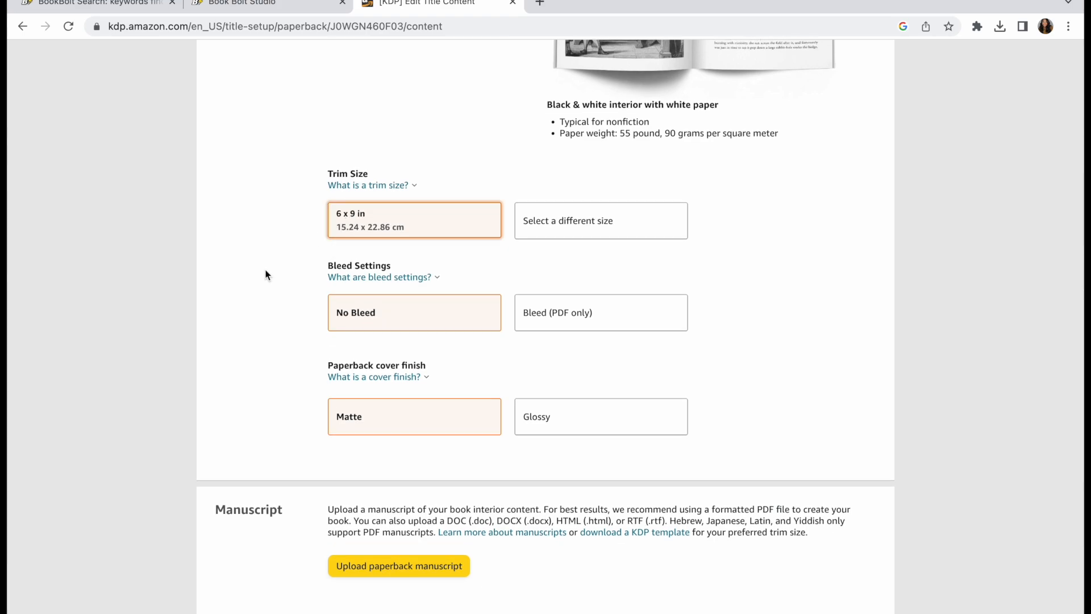
Choose No Bleed for the interior and Matte for the paperback cover finish
scroll(265, 275, down, 1)
click(367, 252)
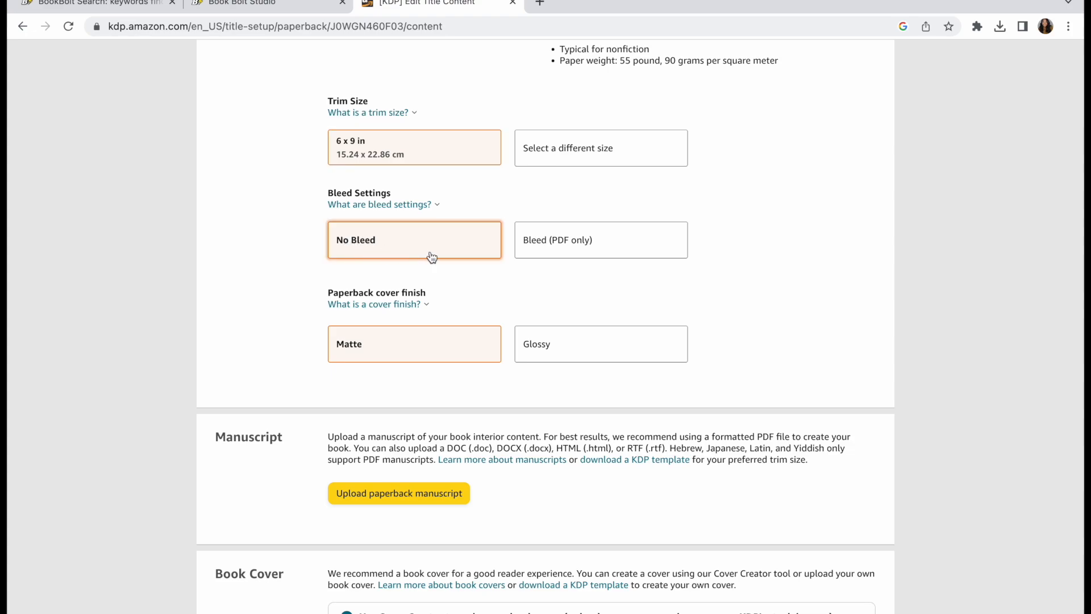
click(400, 348)
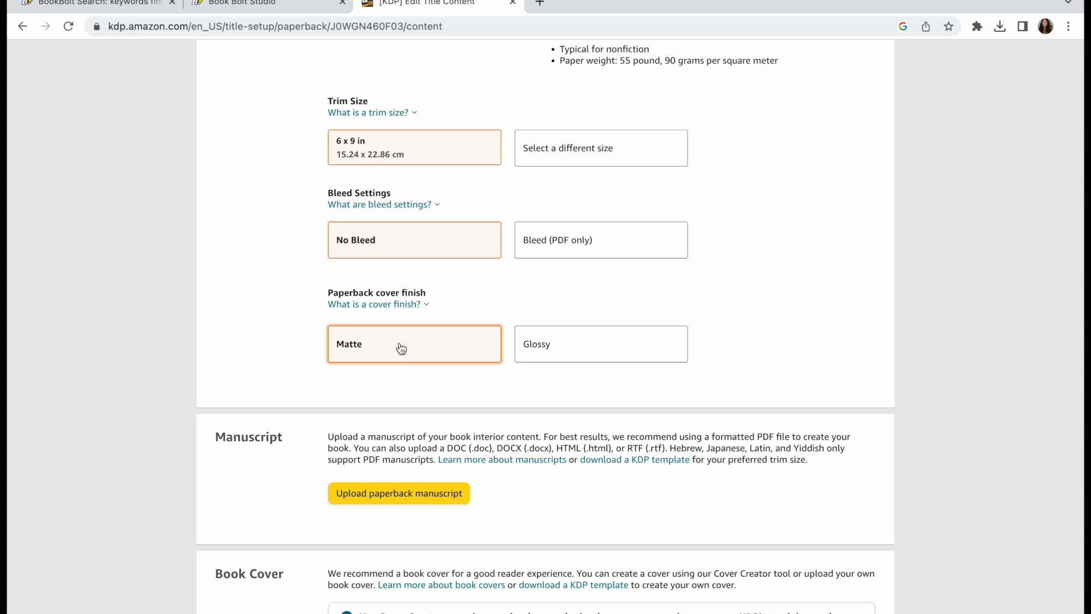
Upload the journal's interior file as the paperback manuscript
scroll(400, 346, down, 1)
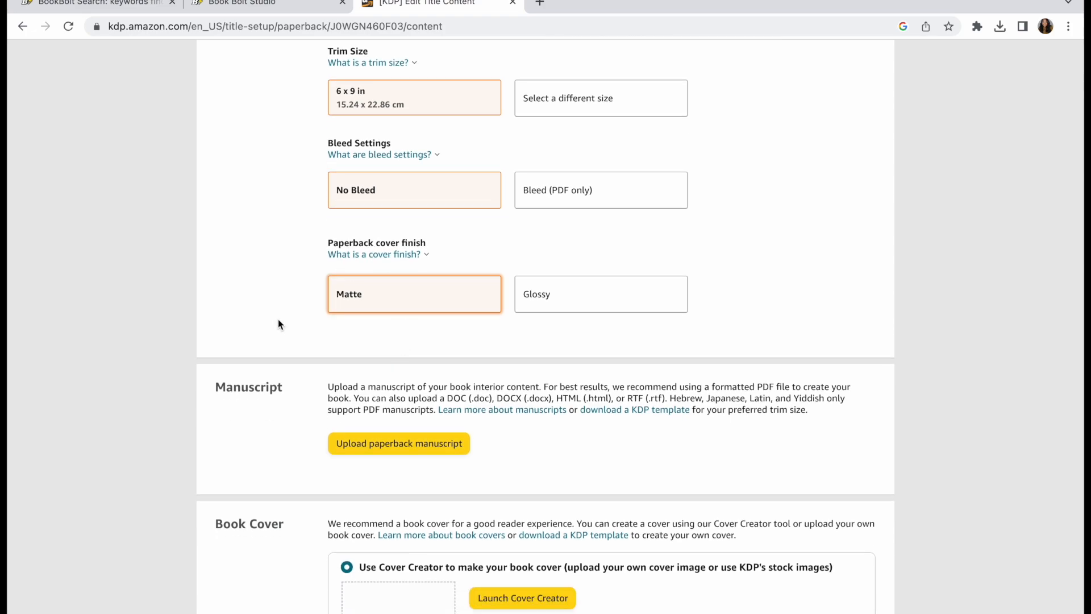
scroll(278, 321, down, 3)
scroll(278, 318, down, 3)
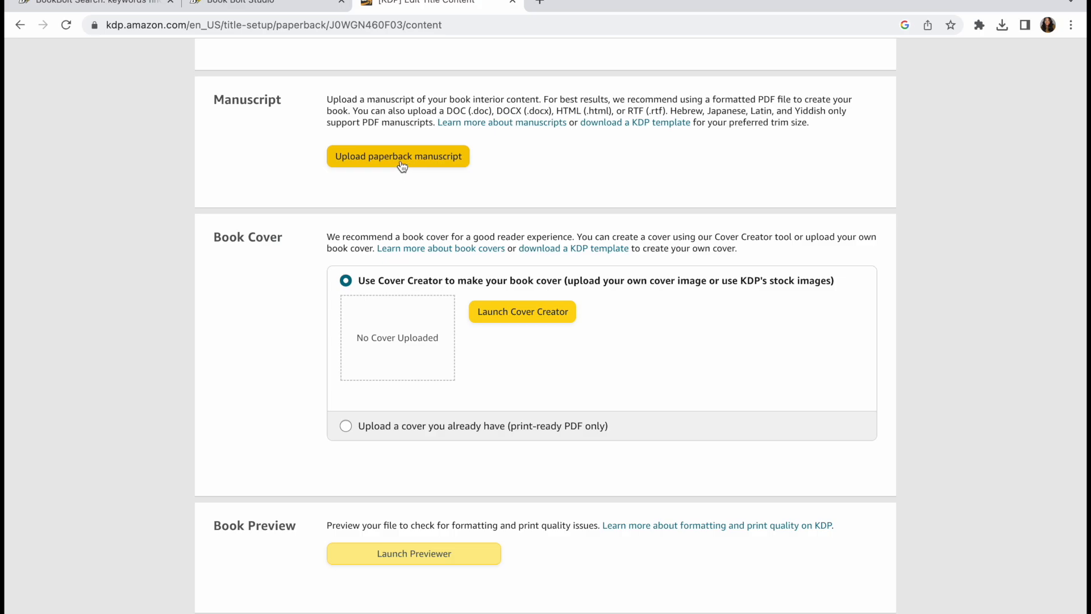
click(400, 162)
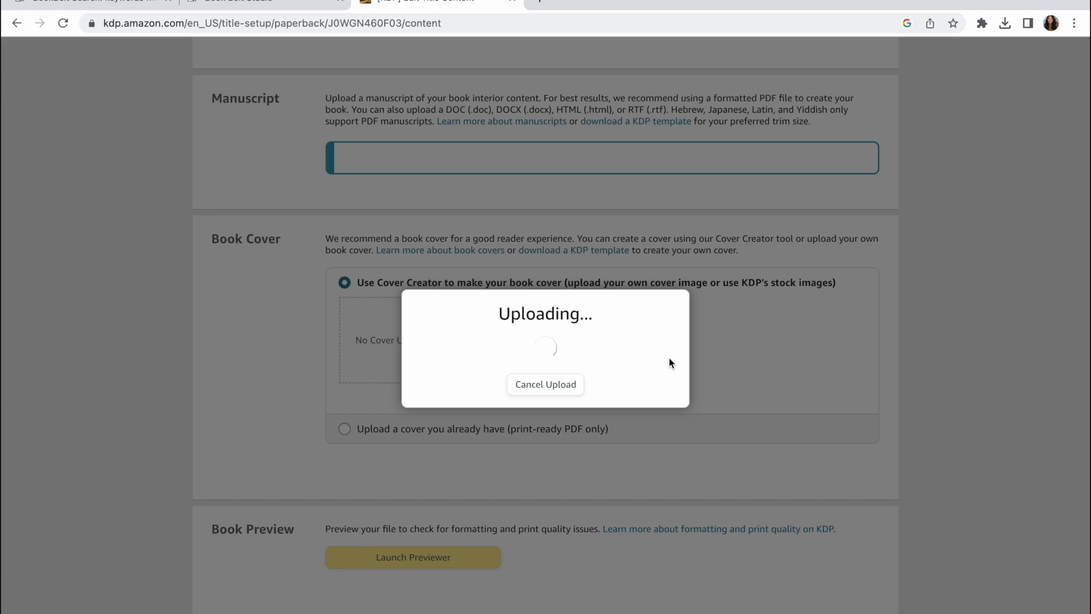
scroll(670, 363, up, 1)
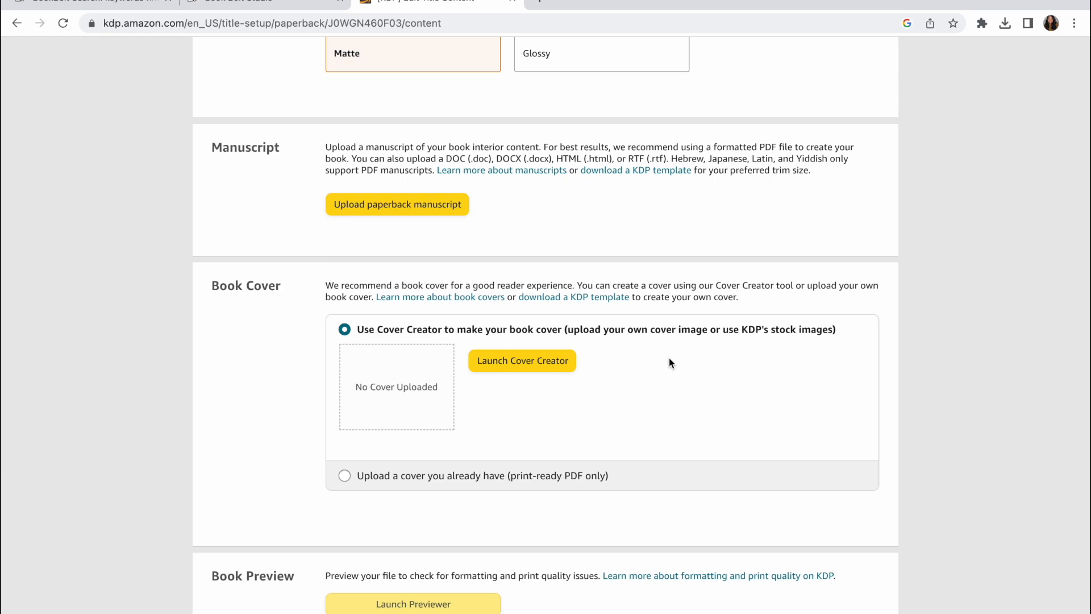
scroll(670, 362, down, 3)
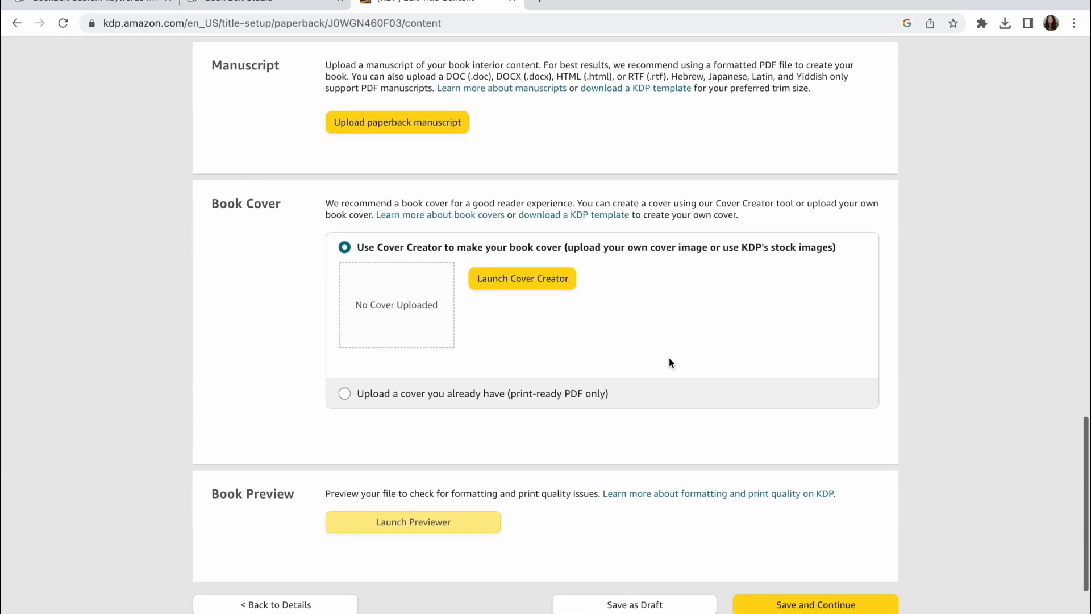
scroll(669, 362, down, 3)
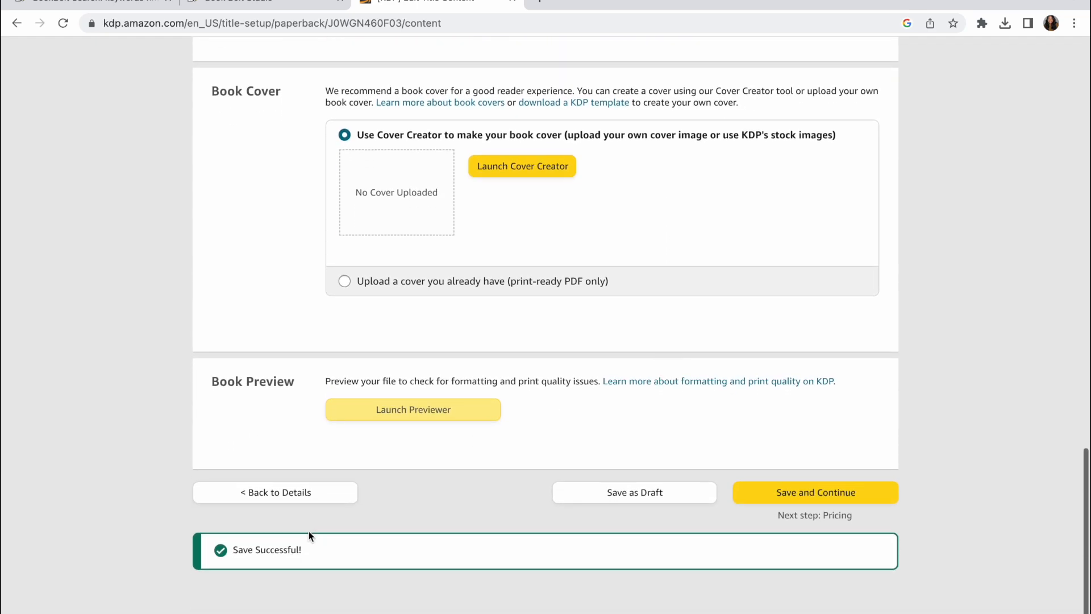
scroll(363, 482, up, 3)
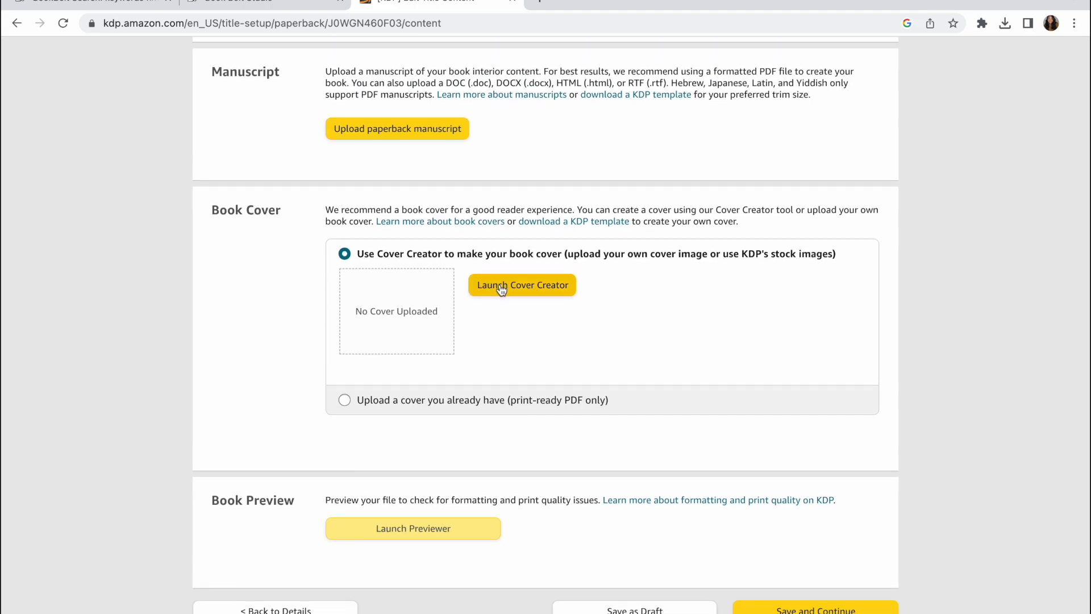
click(502, 290)
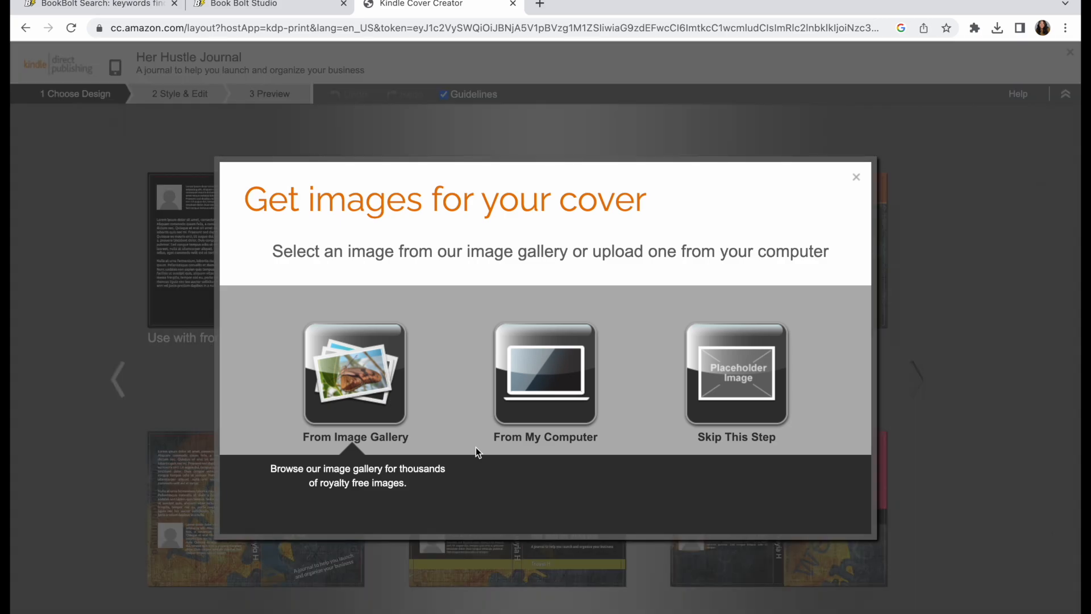
click(857, 176)
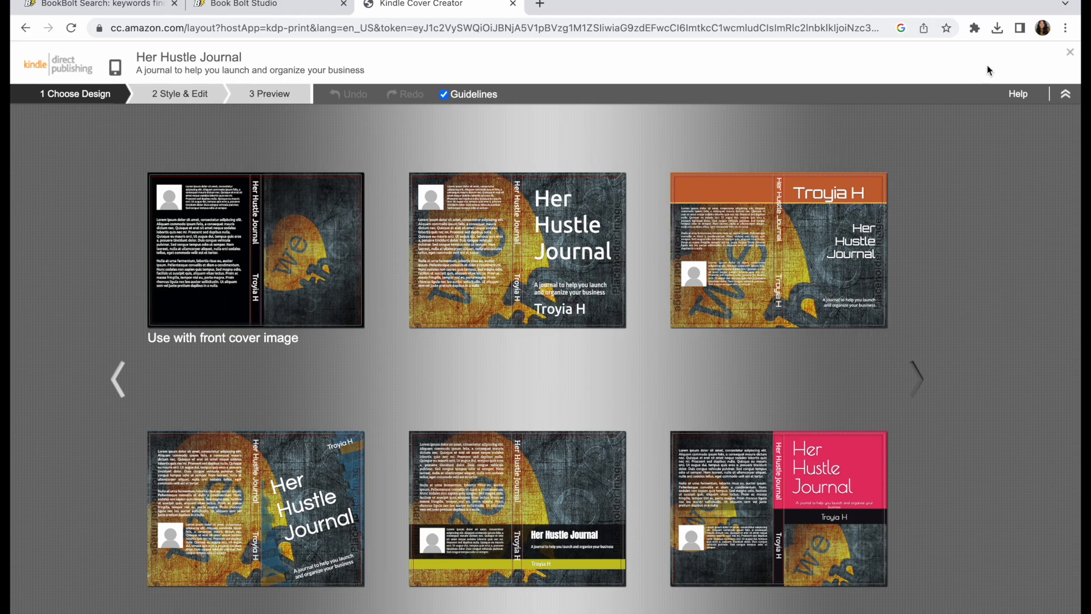
click(1068, 55)
Choose to use an existing print-ready PDF cover and upload the journal's cover file
scroll(458, 341, down, 15)
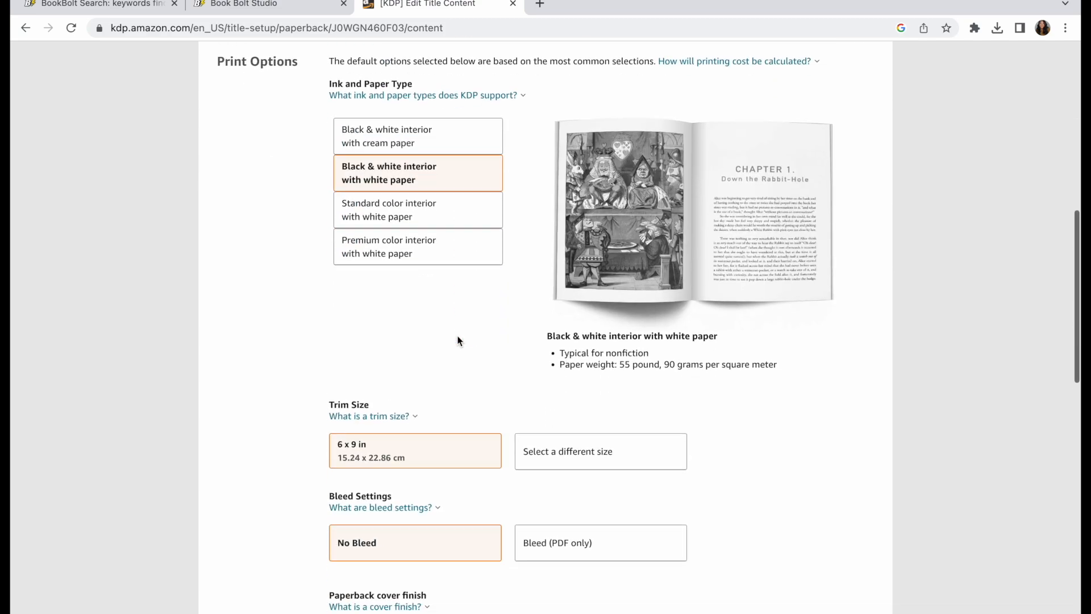
scroll(459, 341, down, 7)
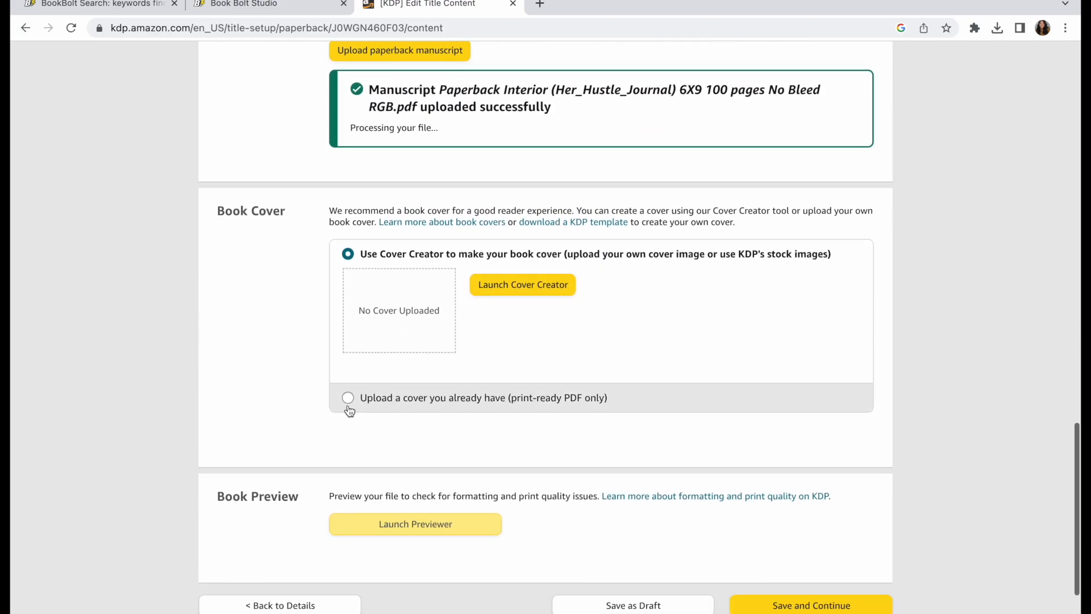
click(348, 398)
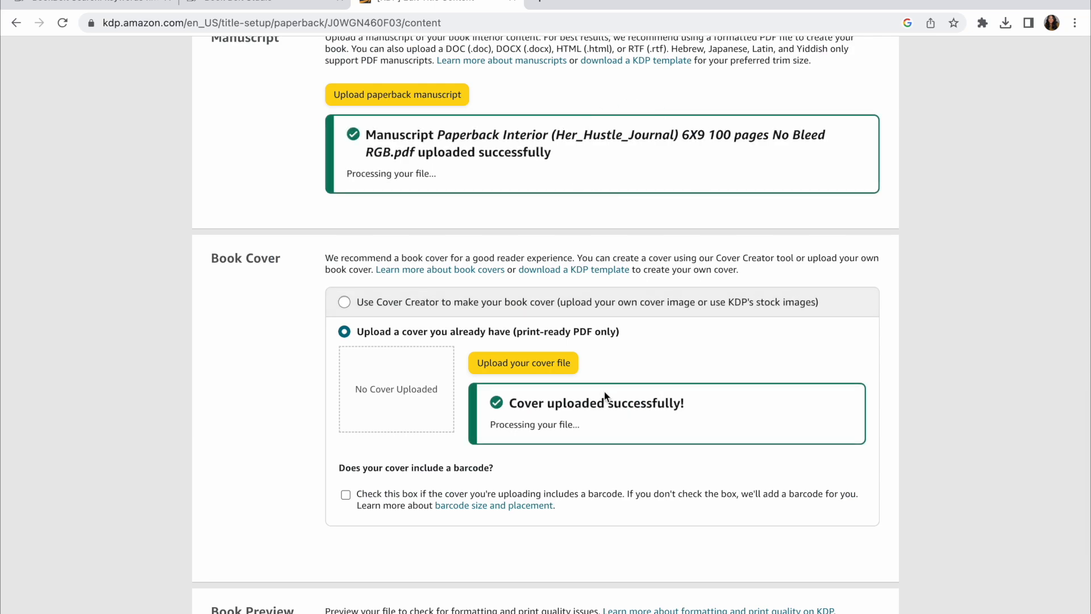
Preview the paperback's cover and first interior pages in the Print Previewer and approve the proof
scroll(606, 395, down, 5)
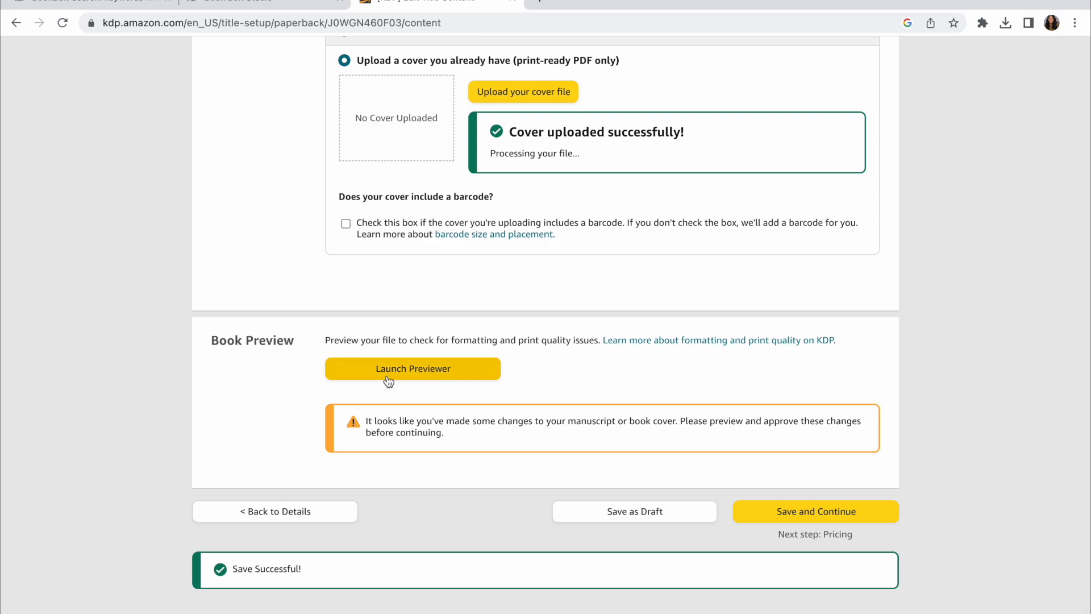
click(407, 375)
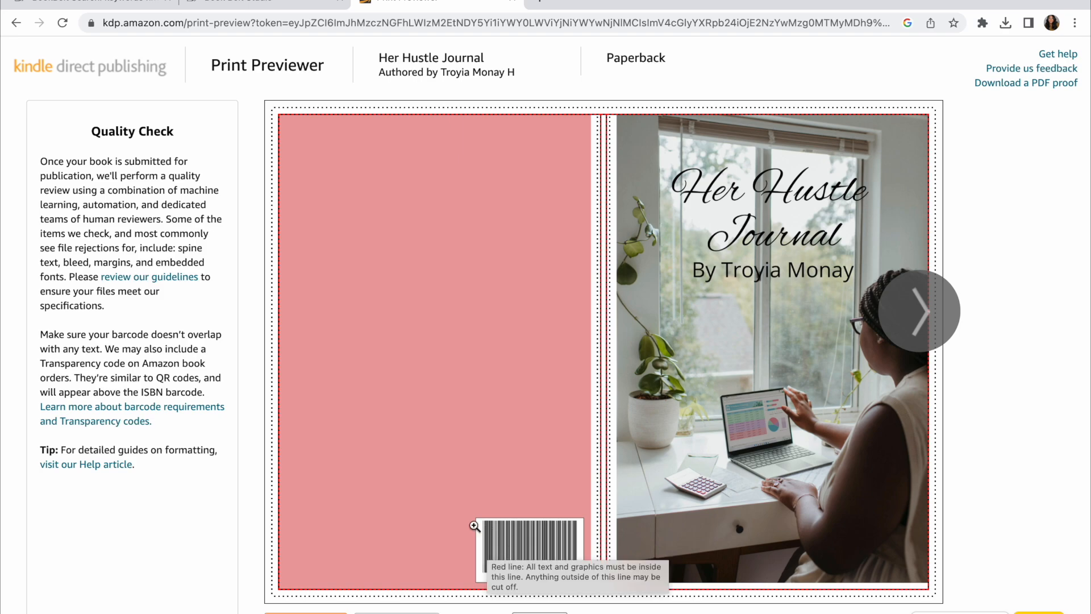
click(898, 334)
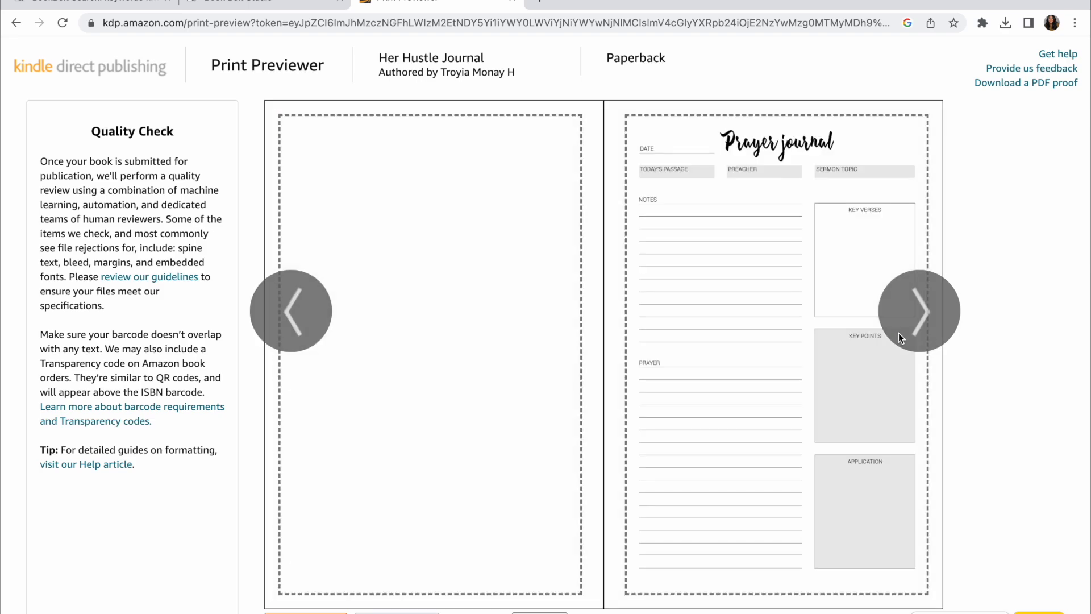
click(918, 319)
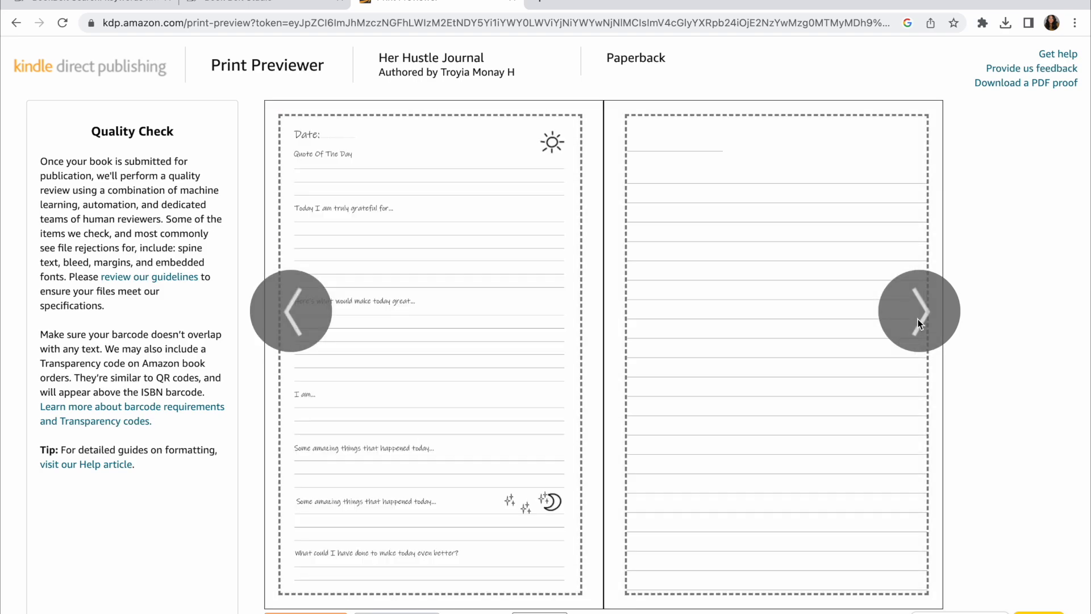
click(918, 319)
click(919, 319)
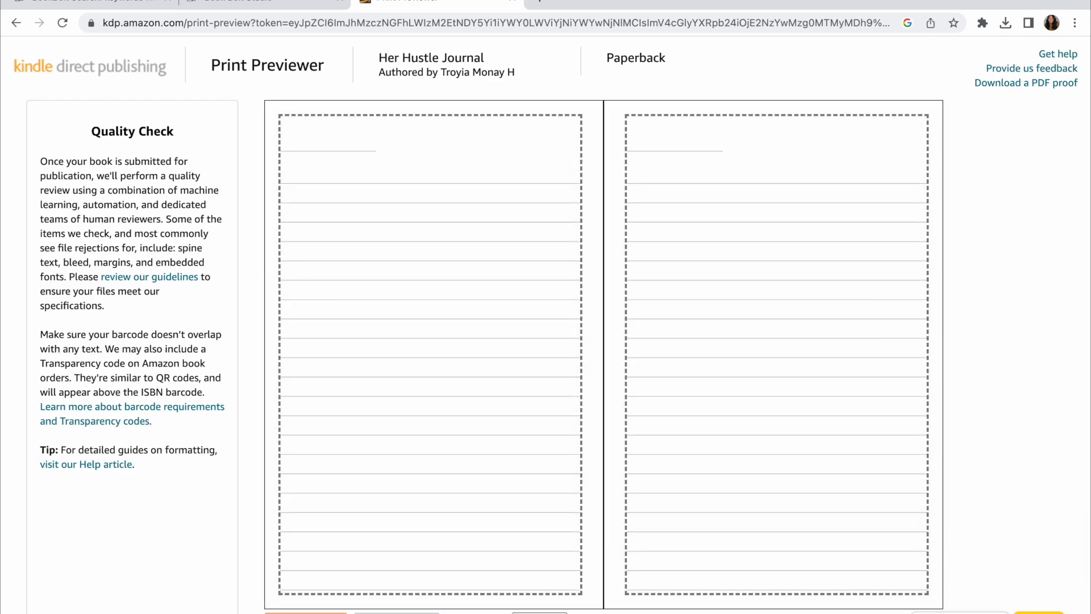
click(1039, 612)
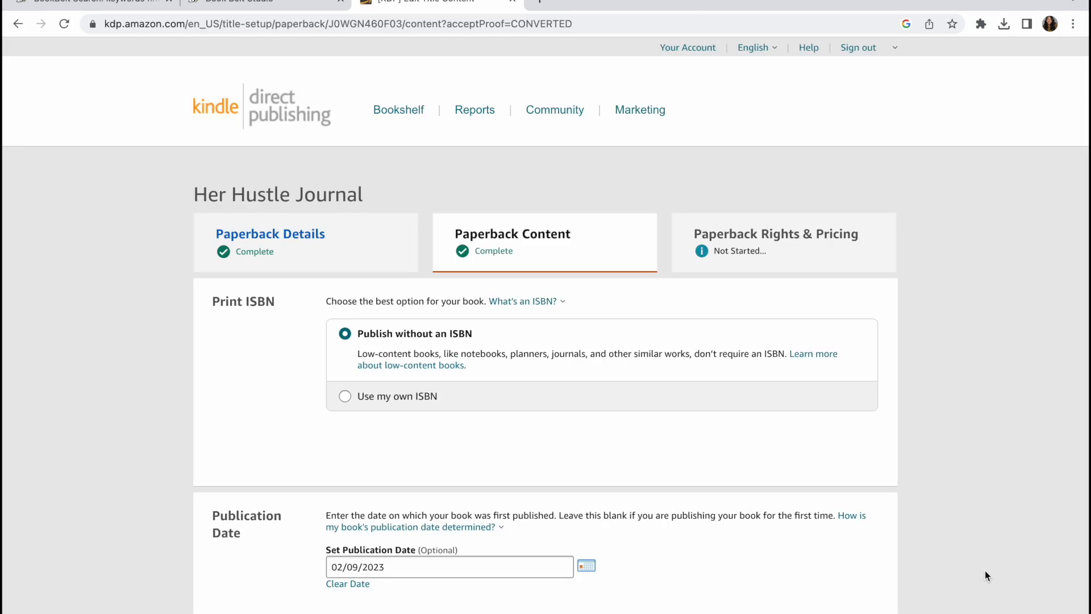
Review the Amazon.com printing cost in the summary and save the paperback content to continue to pricing
scroll(985, 571, down, 15)
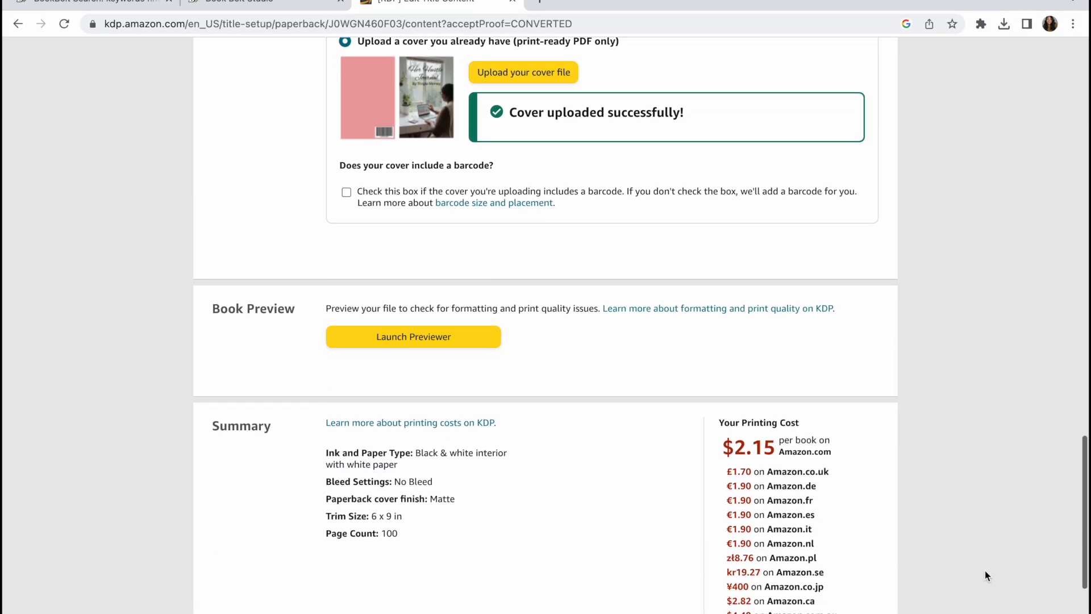
scroll(984, 571, down, 4)
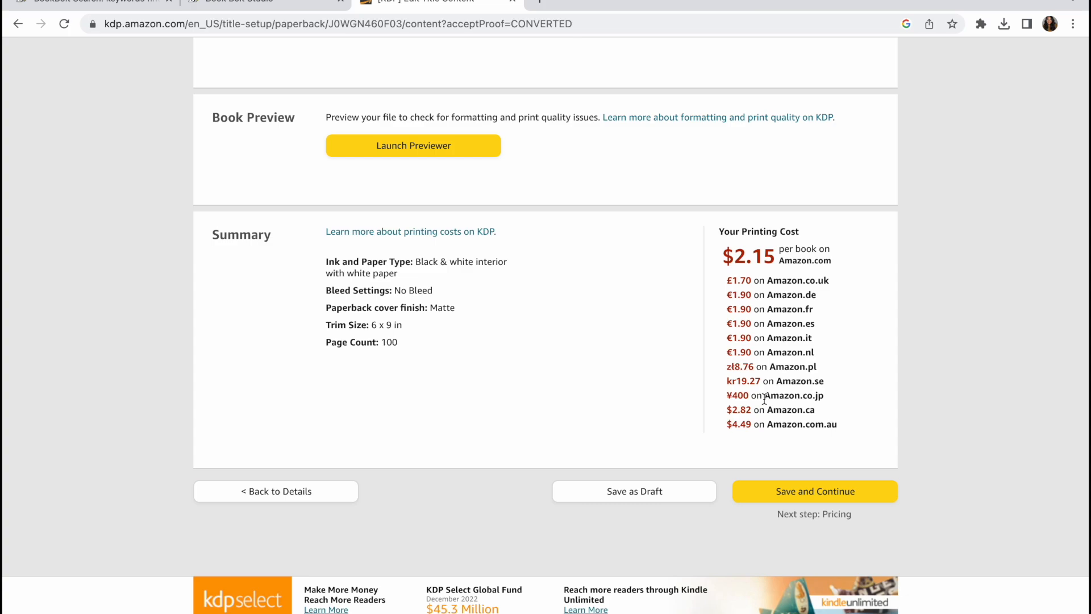
drag(726, 256, 833, 262)
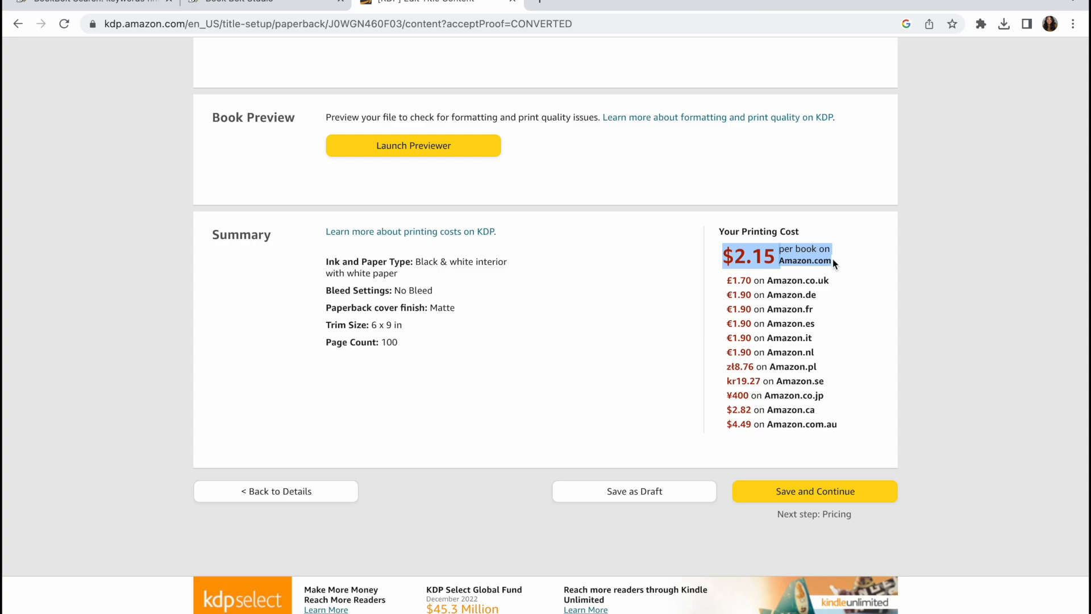
click(787, 248)
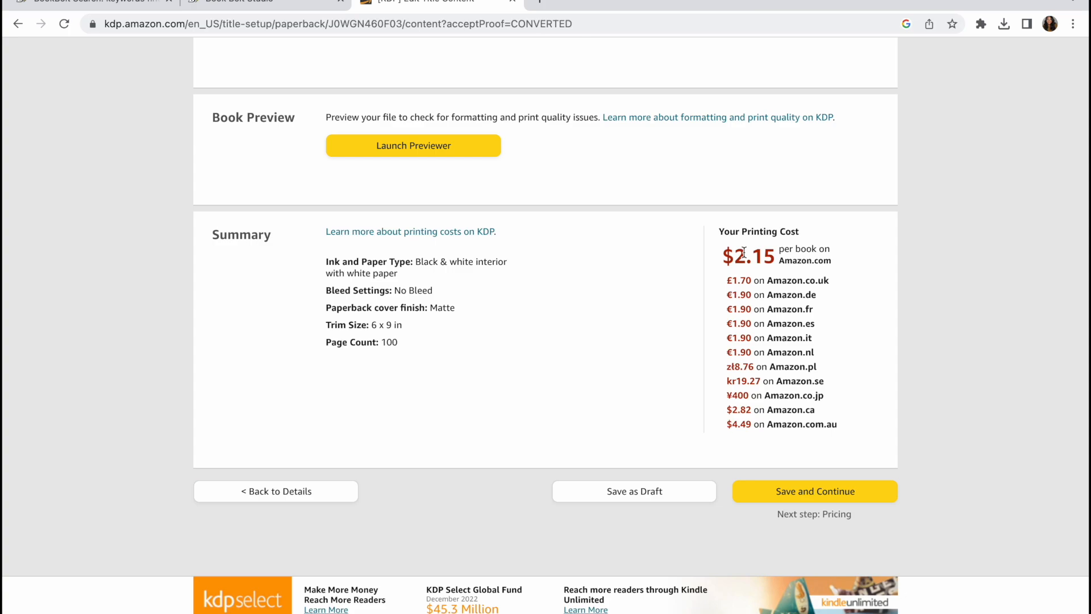
drag(725, 256, 830, 260)
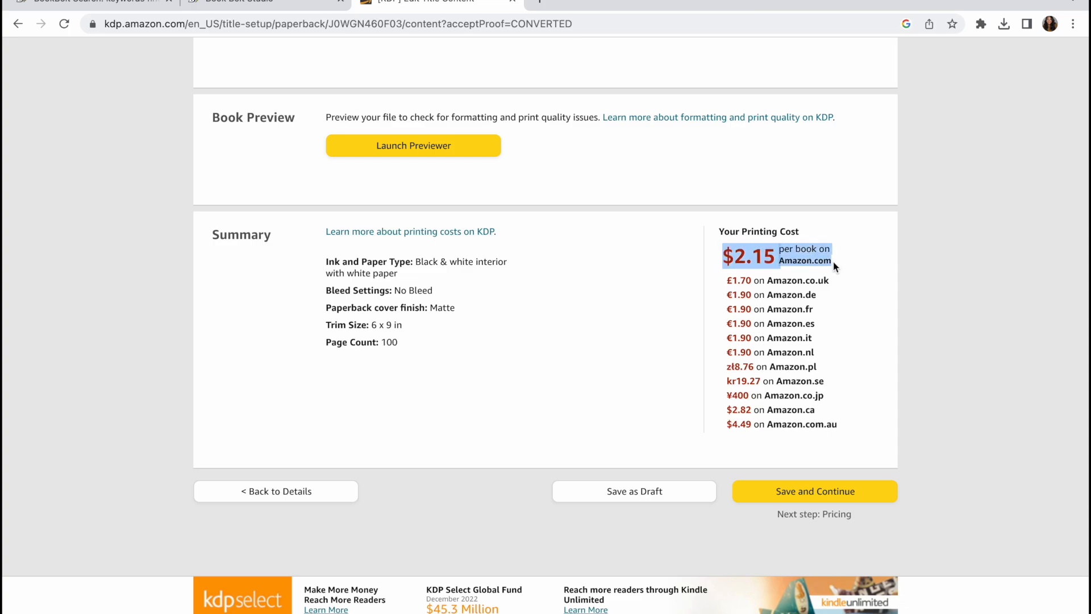
click(806, 246)
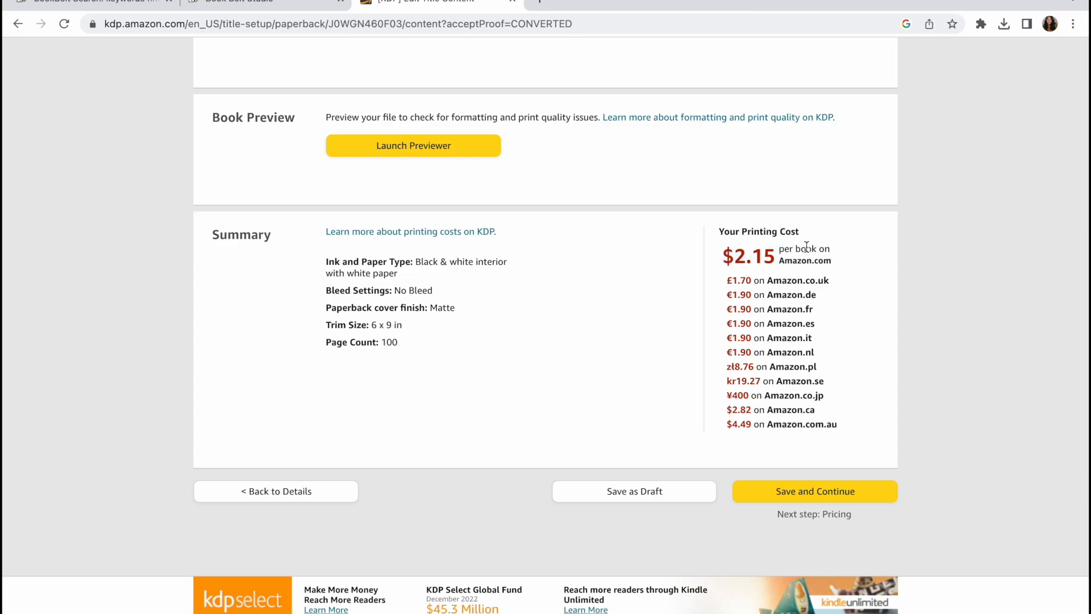
click(831, 492)
Examine the territories, marketplace list prices, royalty rates, terms and book proof options for the paperback's rights and pricing
scroll(883, 313, down, 2)
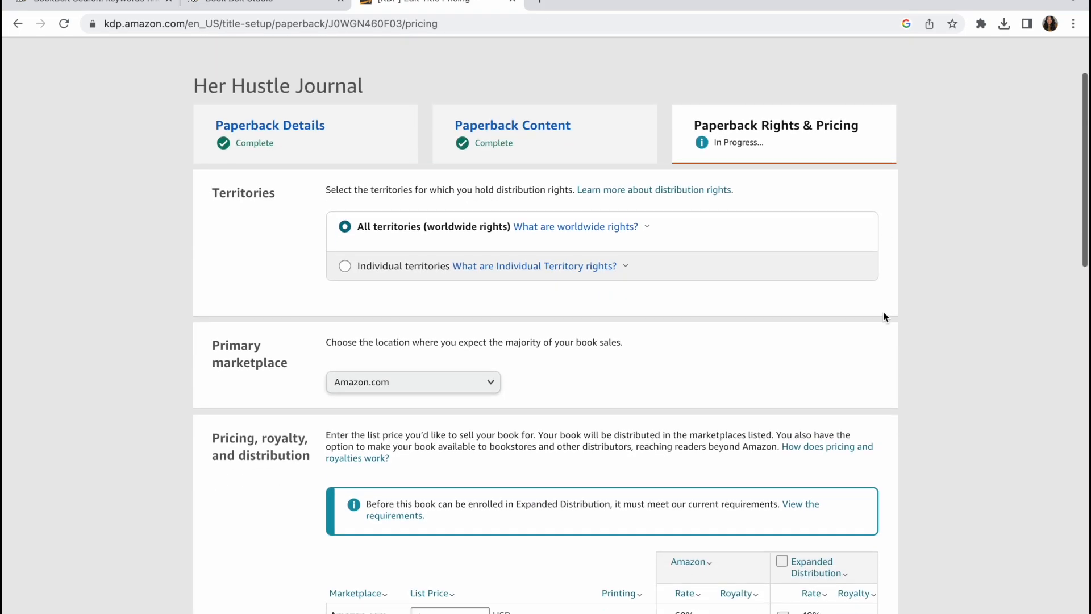
scroll(884, 316, down, 6)
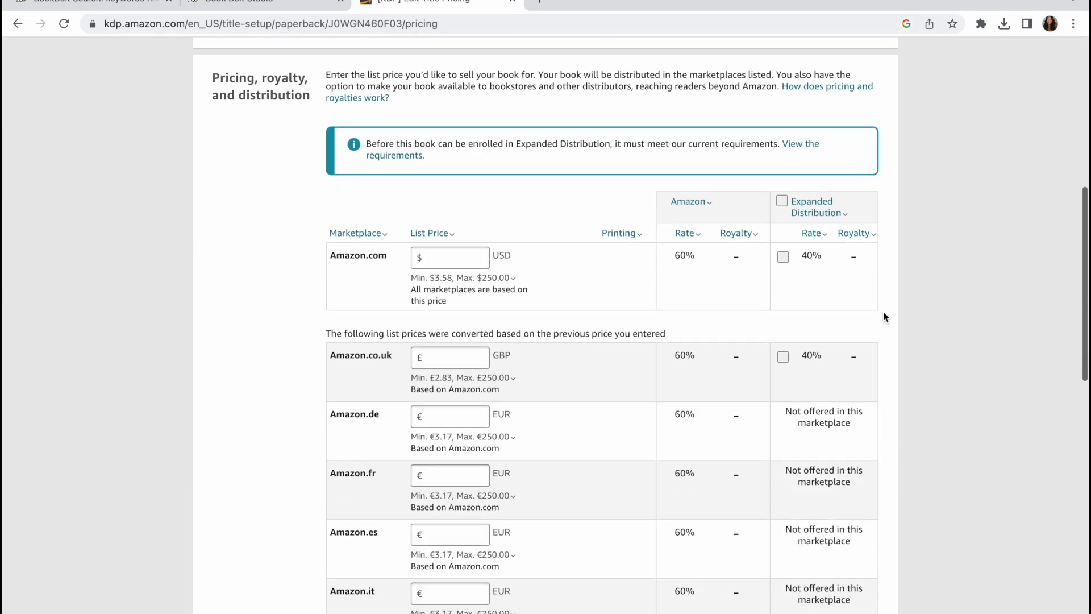
scroll(883, 316, down, 1)
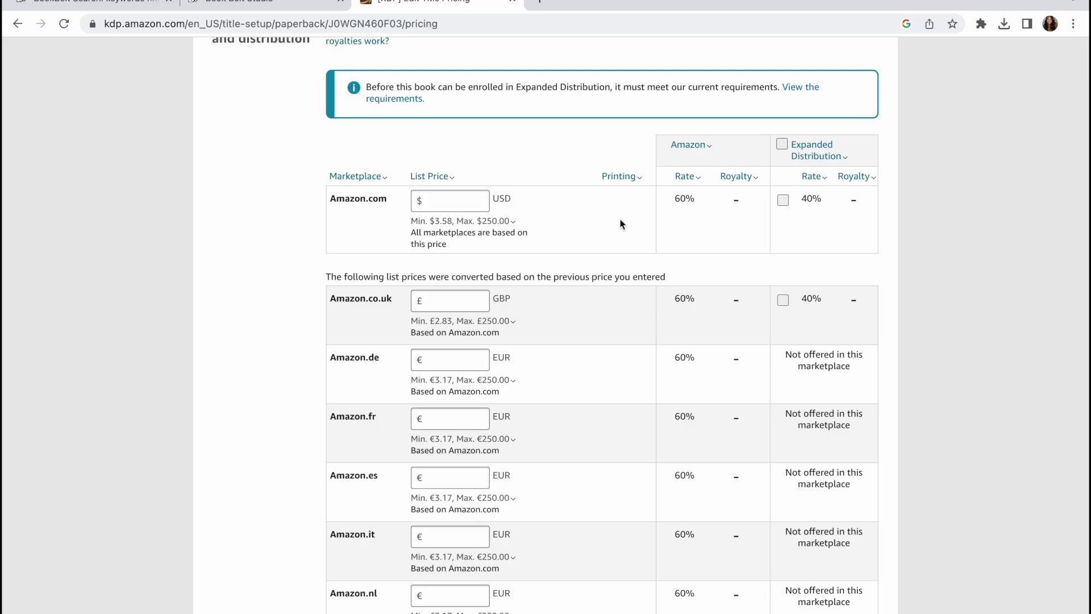
scroll(770, 237, up, 7)
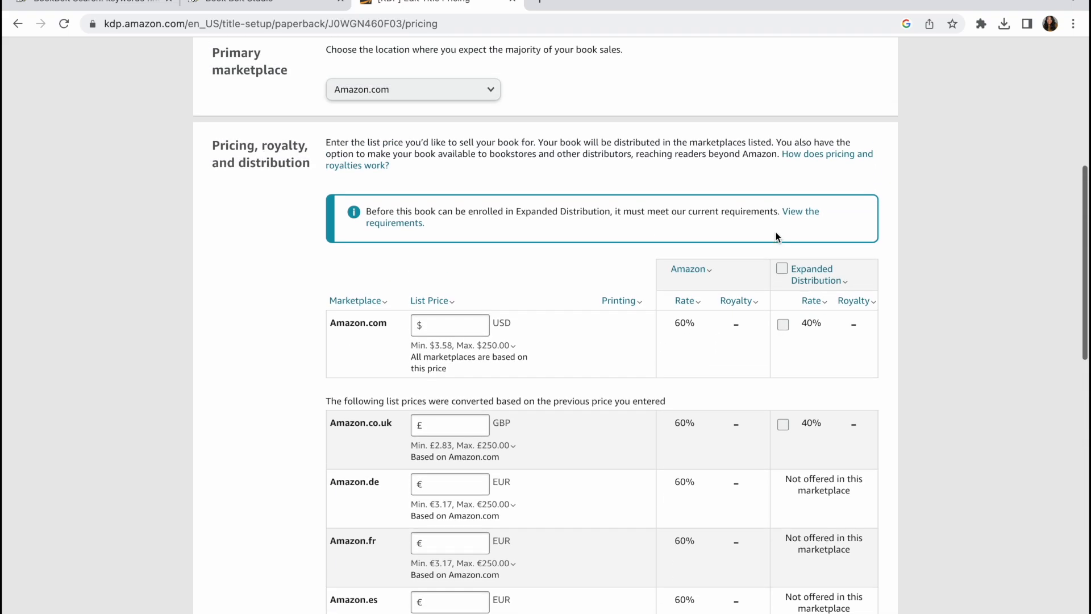
scroll(777, 237, down, 20)
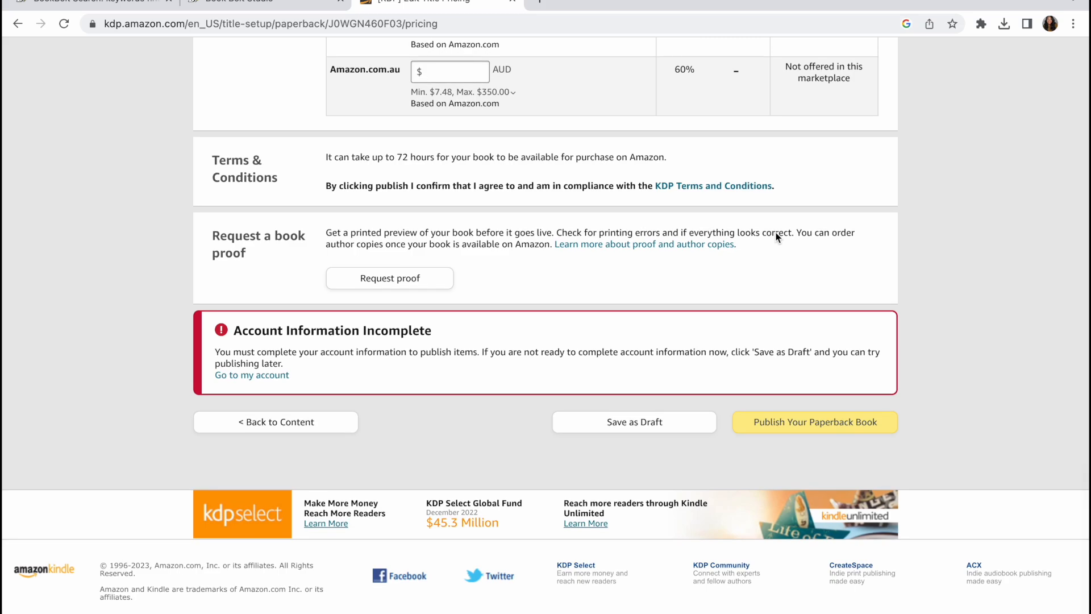
scroll(776, 233, up, 20)
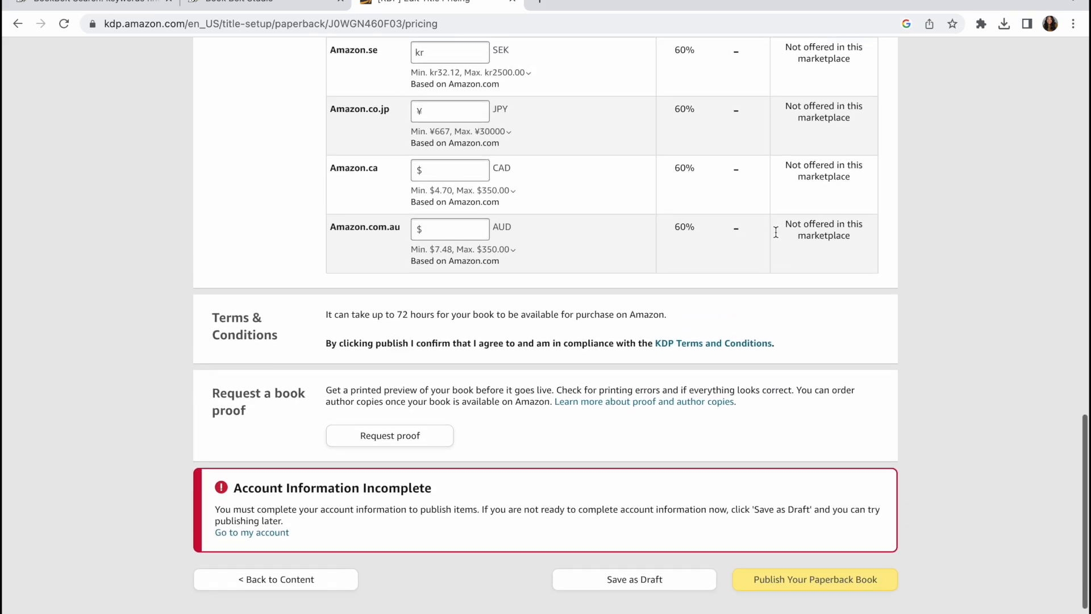
scroll(777, 237, down, 20)
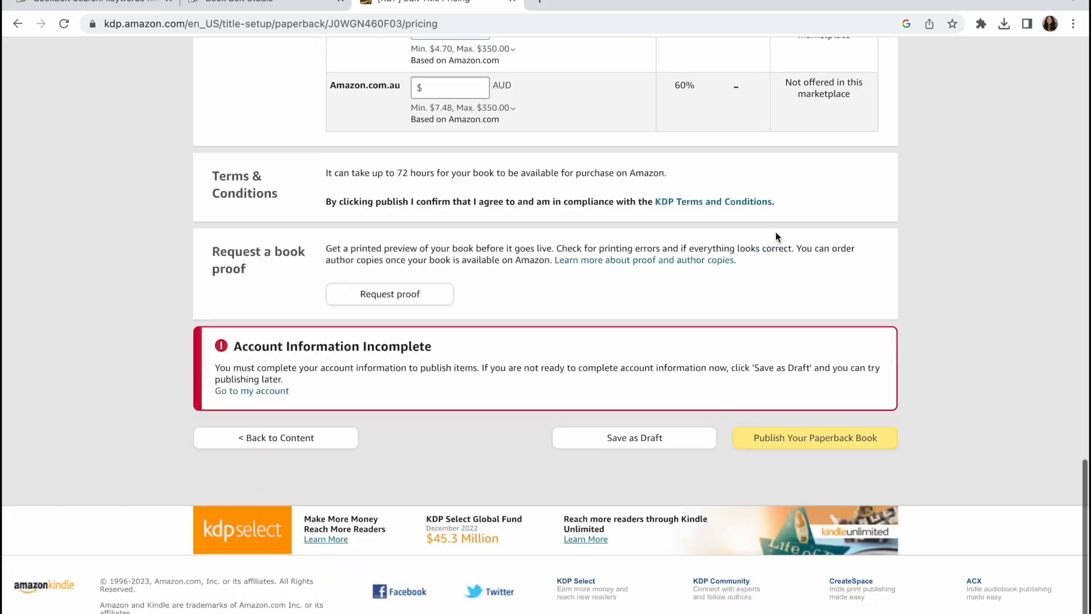